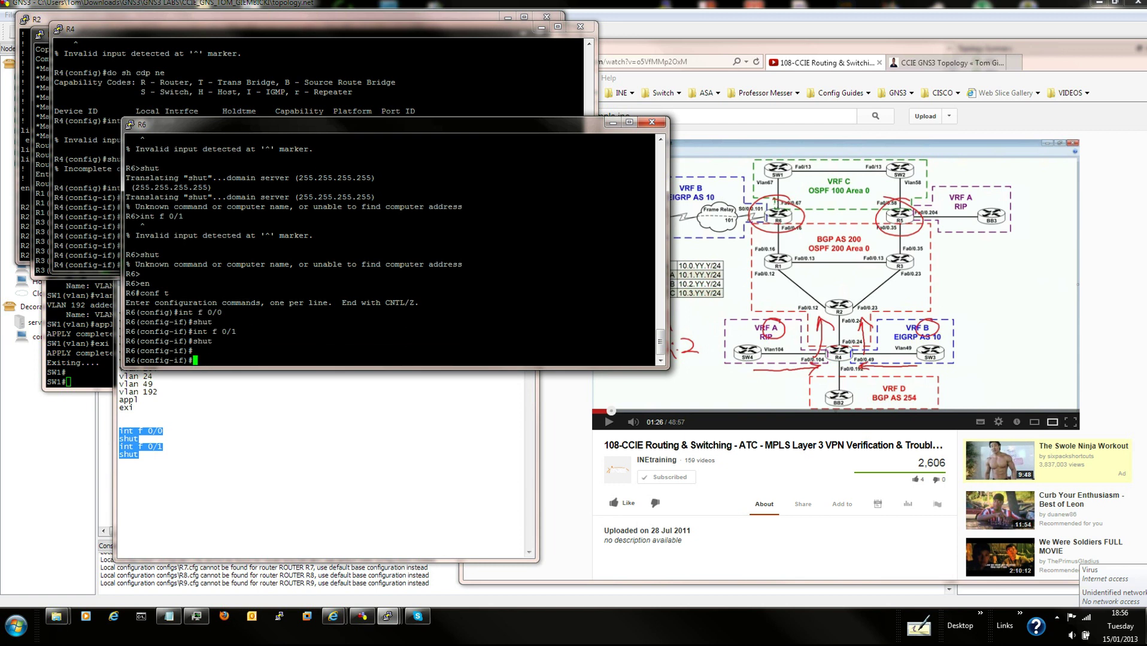
# Open R5's console and enter global configuration mode with en and conf t.
pyautogui.click(389, 617)
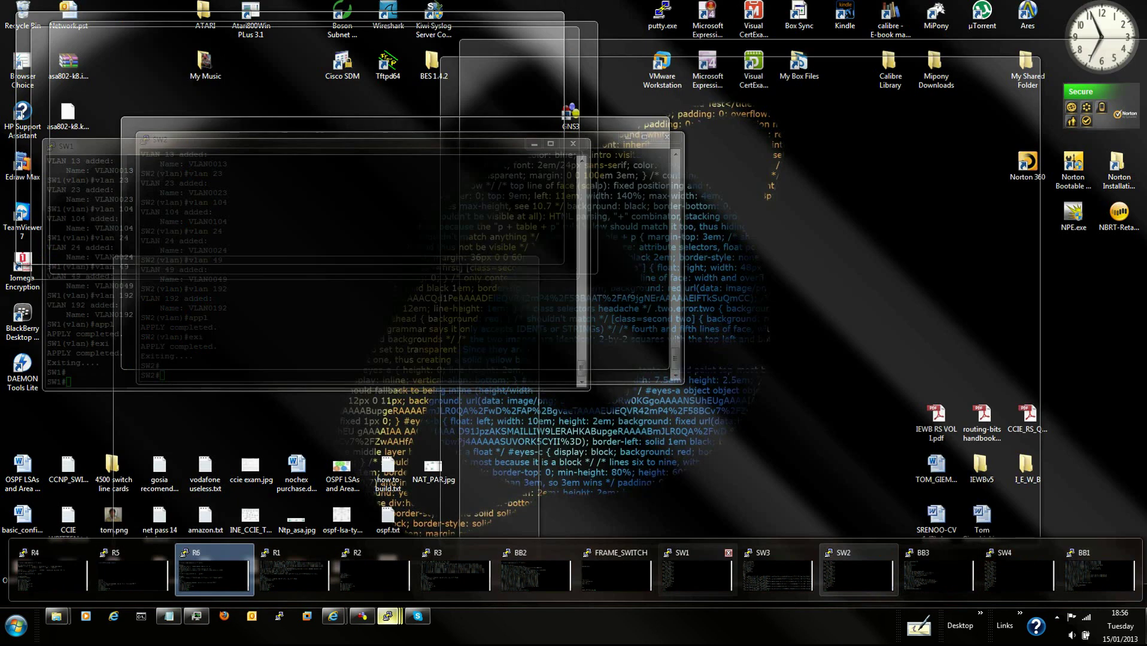
pyautogui.click(131, 574)
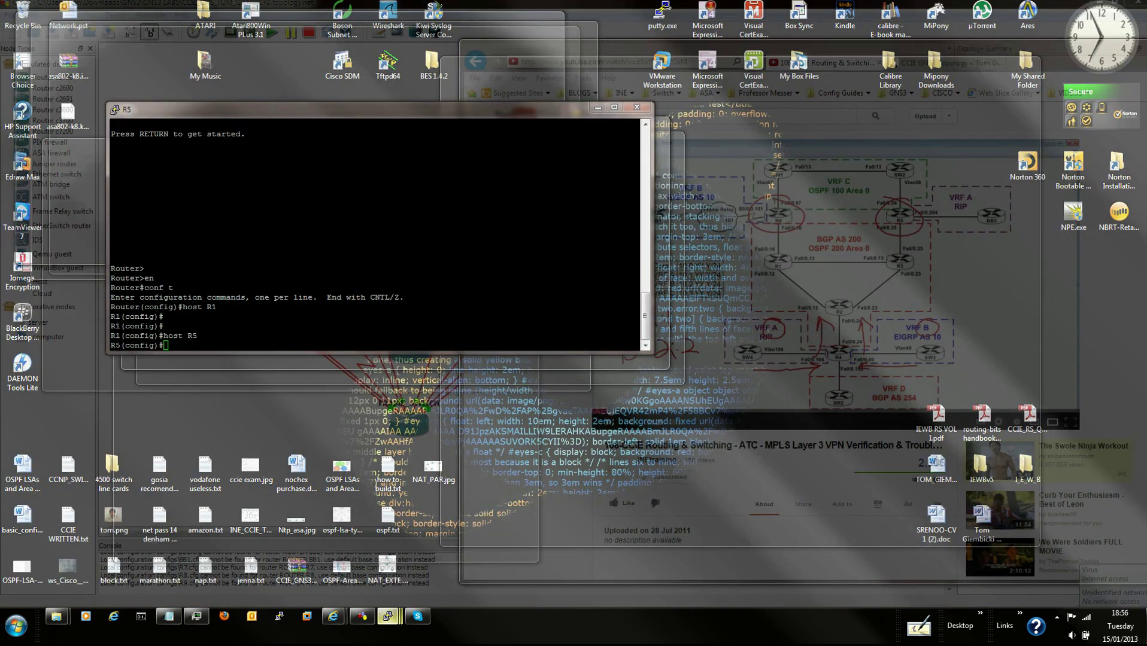
pyautogui.press('Return')
pyautogui.press('Return')
pyautogui.press('Return')
pyautogui.write('en')
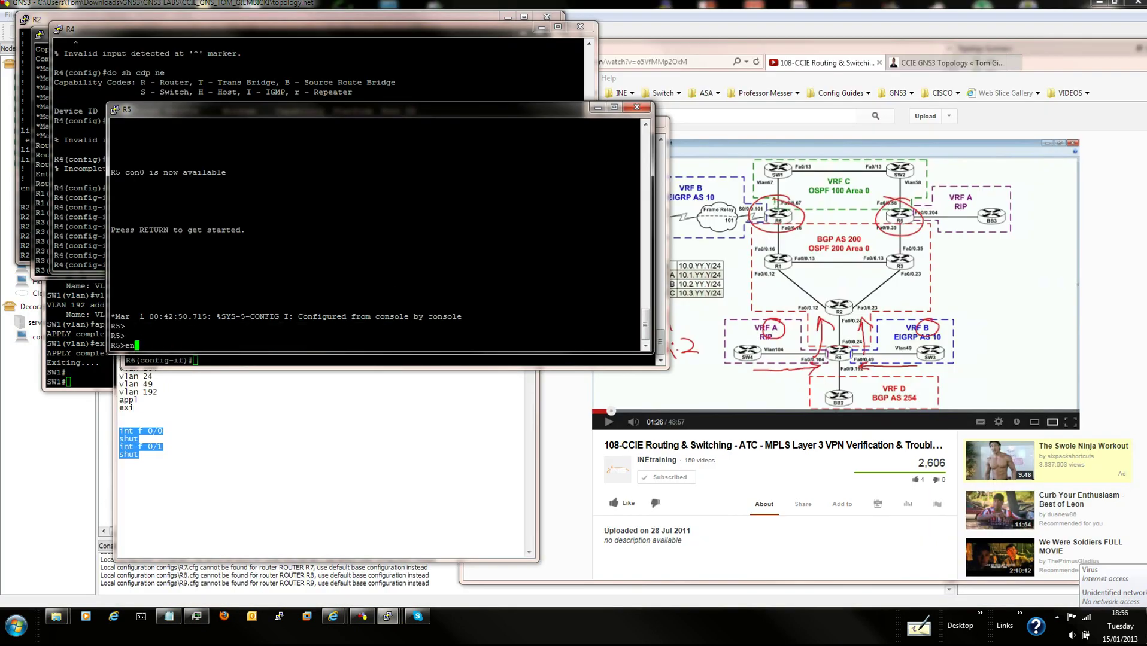
pyautogui.press('Return')
pyautogui.write('conf t')
pyautogui.press('Return')
# Shut down FastEthernet 0/0 and 0/1 on R5.
pyautogui.write('int f 0/0')
pyautogui.press('Return')
pyautogui.write('sh')
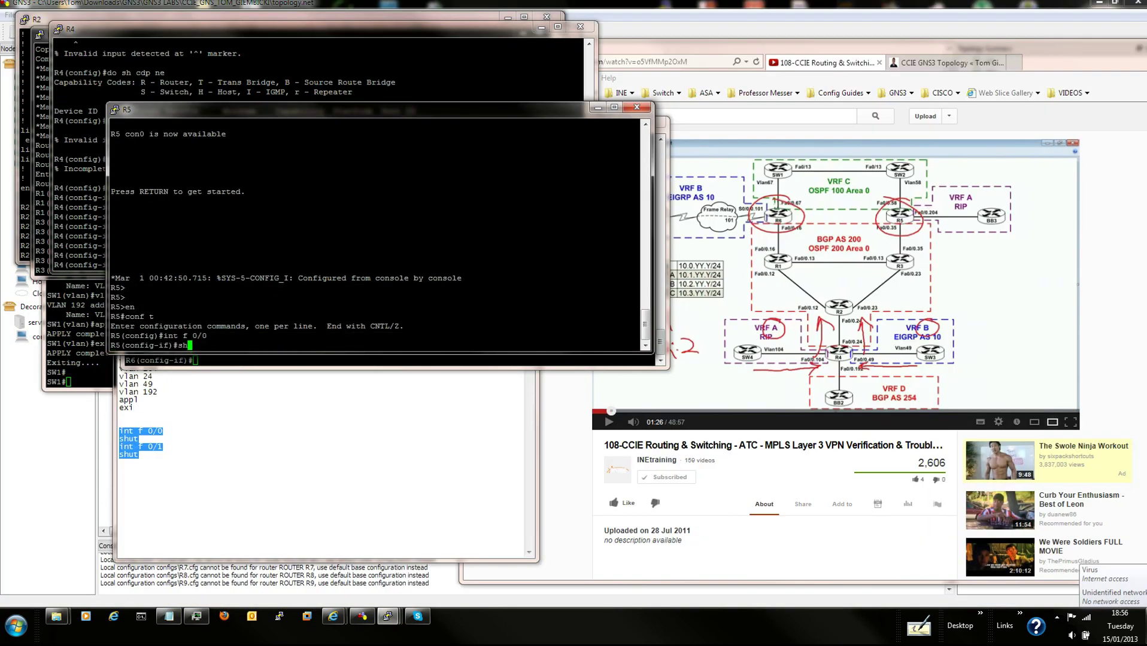
pyautogui.write('ut')
pyautogui.press('Return')
pyautogui.write('int f 0/1')
pyautogui.press('Return')
pyautogui.write('shut')
pyautogui.press('Return')
pyautogui.press('Return')
pyautogui.moveTo(387, 617)
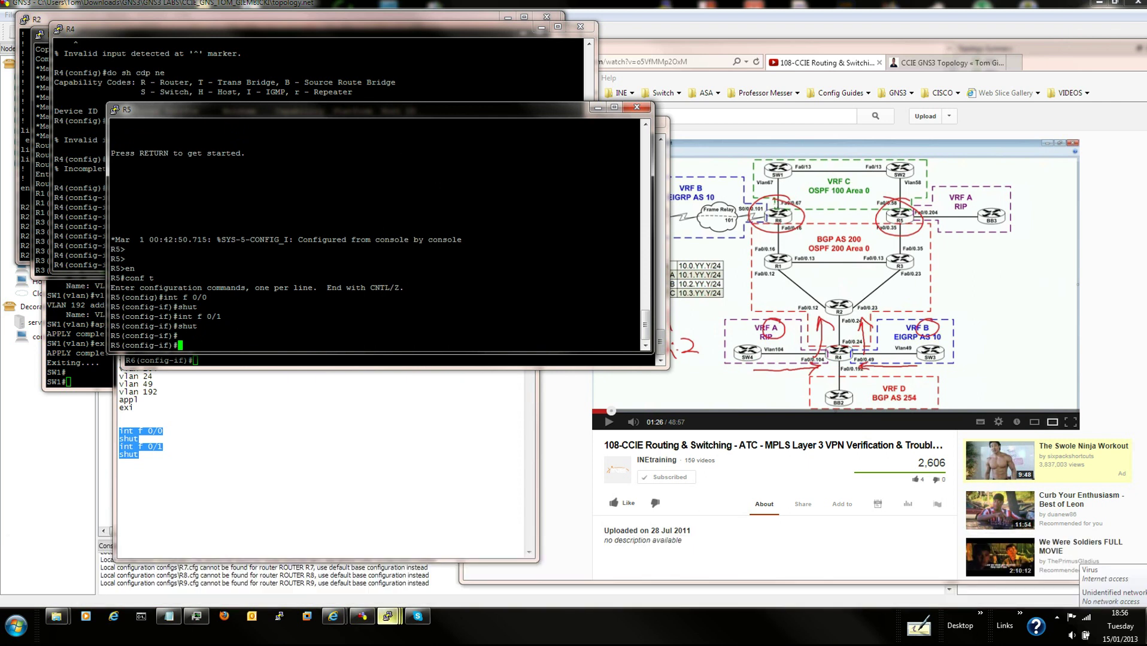
pyautogui.click(388, 617)
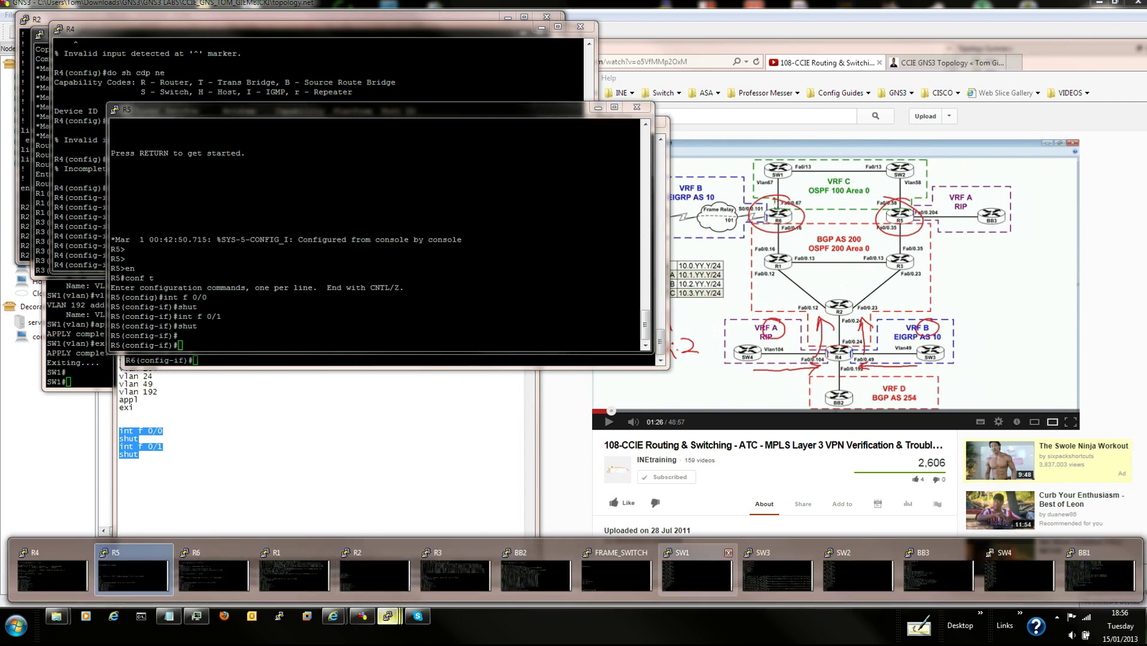
# Run 'sh int status' on SW1 to check its port states.
pyautogui.click(696, 573)
pyautogui.press('Return')
pyautogui.press('Return')
pyautogui.press('Return')
pyautogui.press('Return')
pyautogui.write('sh ')
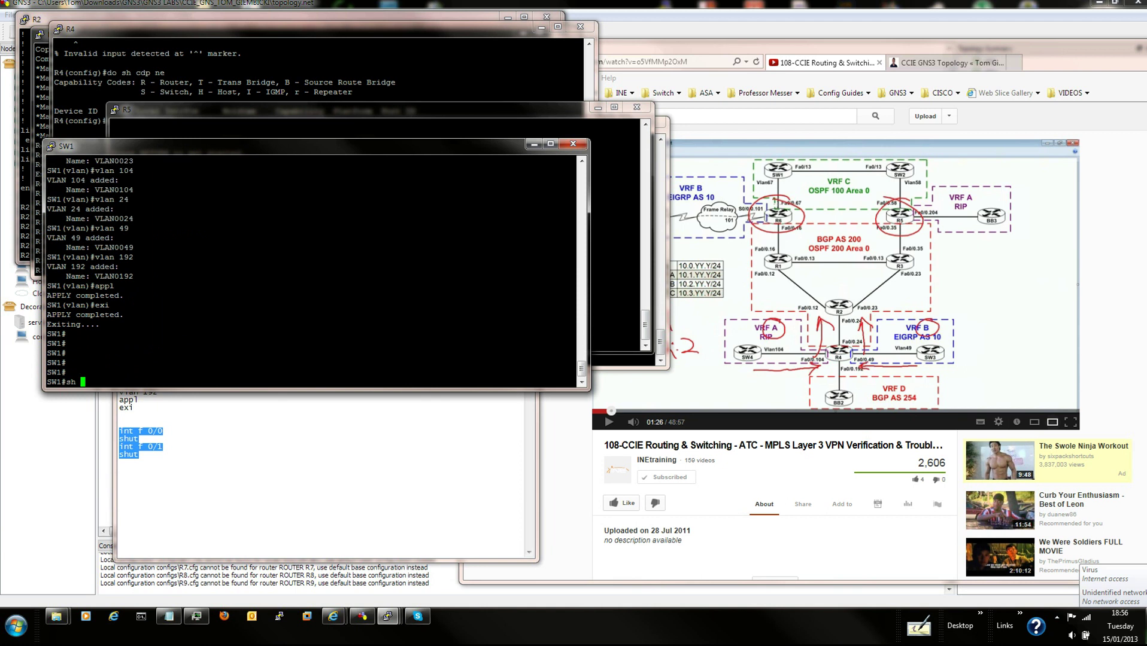
pyautogui.write('int sta')
pyautogui.press('BackSpace')
pyautogui.press('BackSpace')
pyautogui.write('atu')
pyautogui.press('Return')
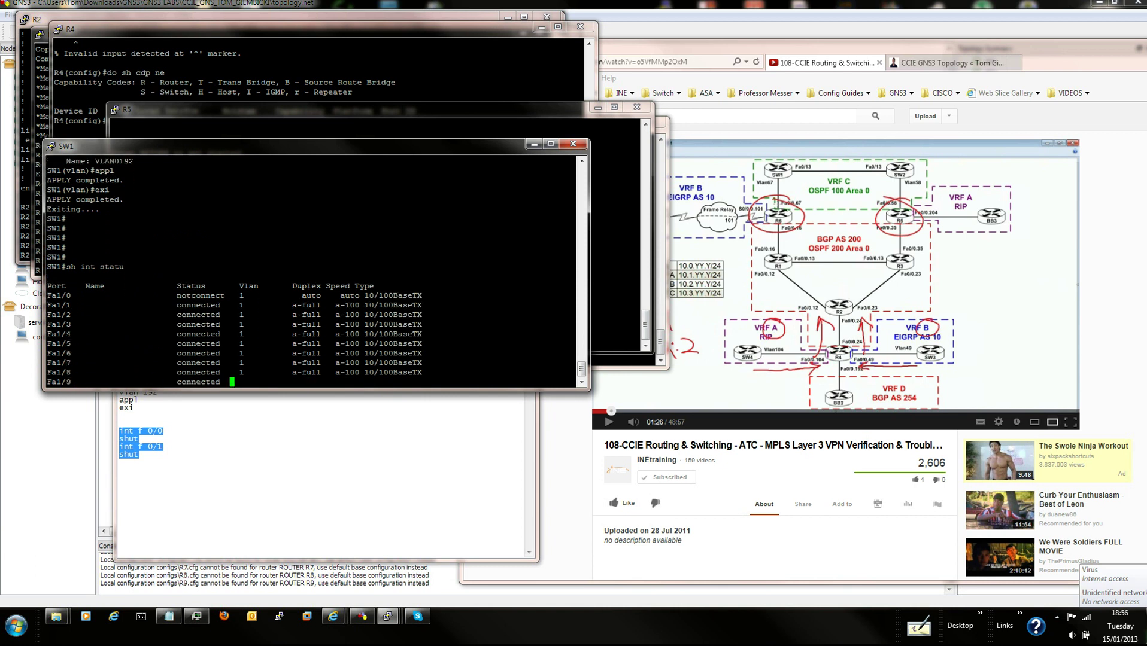
# Bring R4's console forward and run 'do sh cdp ne' to list its CDP neighbours.
pyautogui.hotkey('alt', 'Tab')
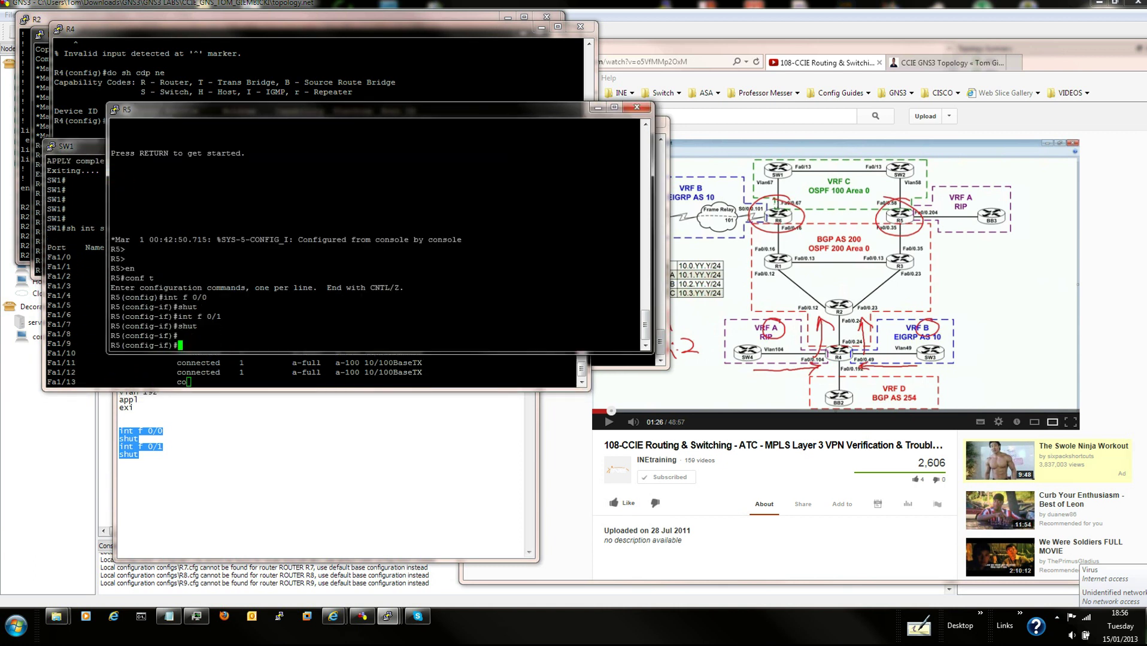
pyautogui.moveTo(299, 29); pyautogui.dragTo(350, 289)
pyautogui.press('Return')
pyautogui.press('Return')
pyautogui.press('Return')
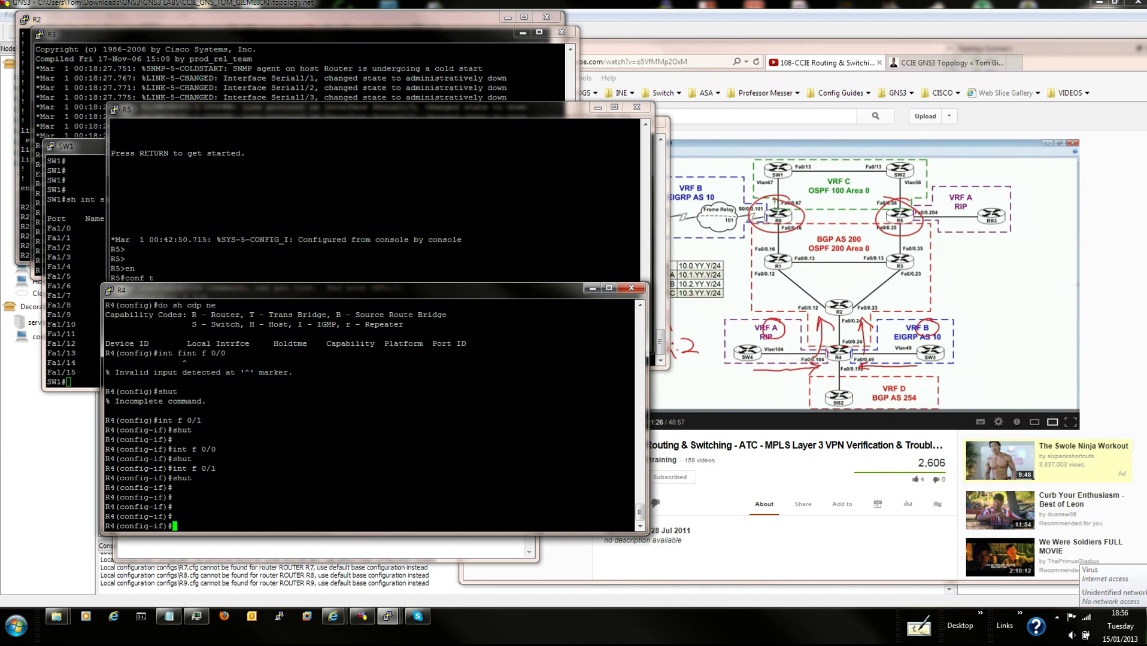
pyautogui.write('do sh cdp ne')
pyautogui.press('Return')
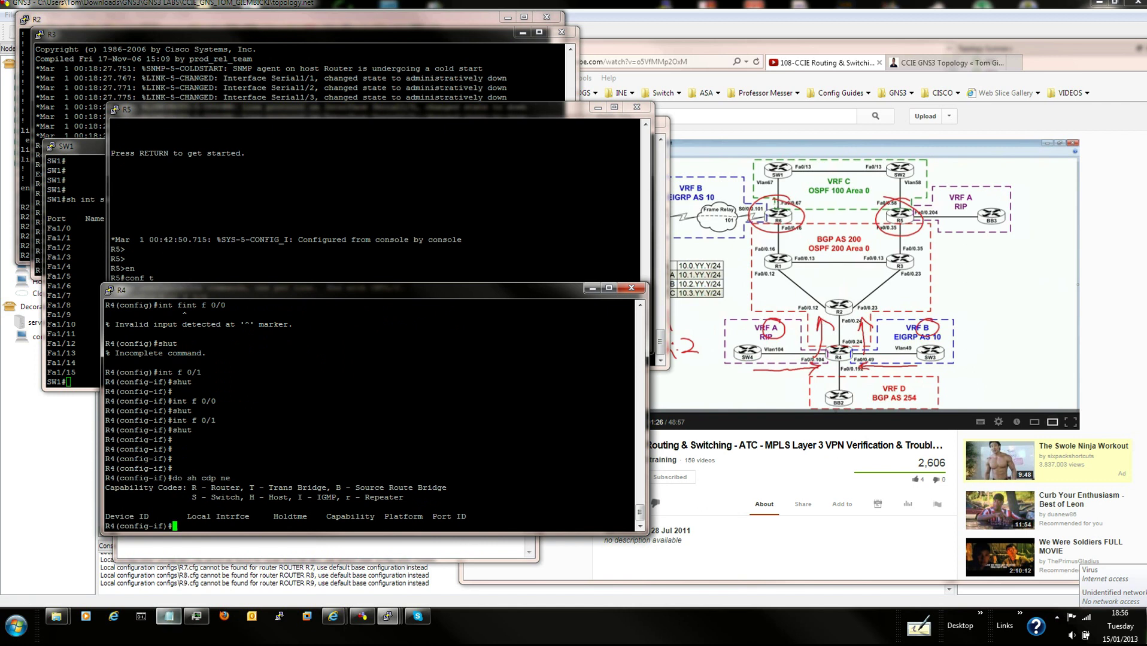
# Change both shut lines in the Notepad interface snippet to 'no shut'.
pyautogui.click(169, 616)
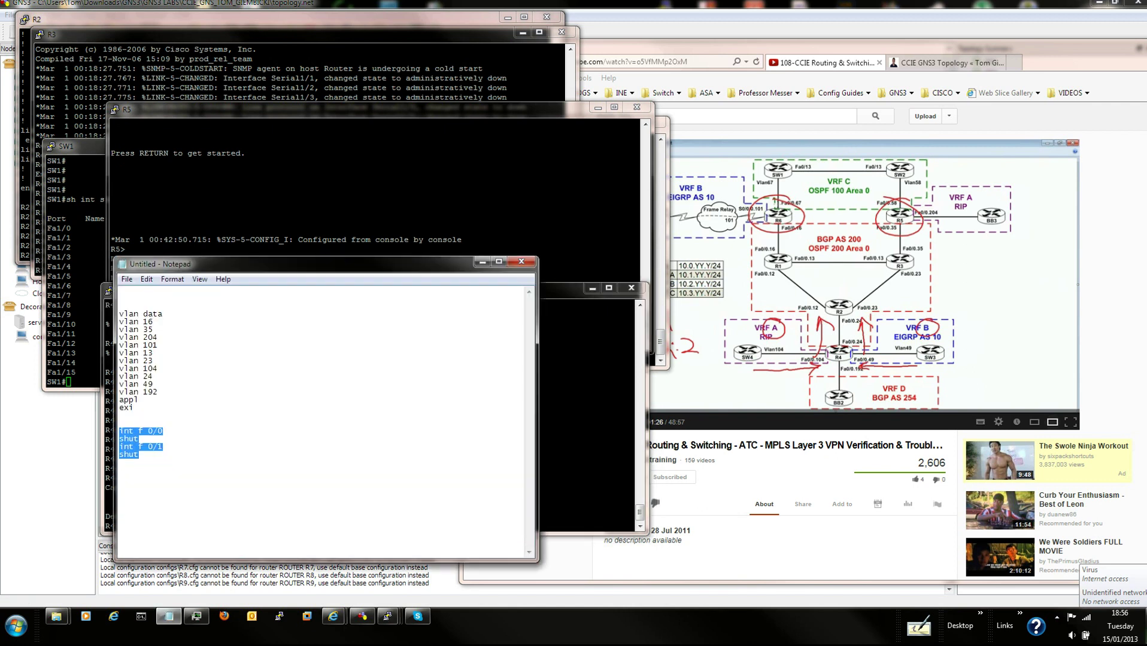
pyautogui.click(119, 439)
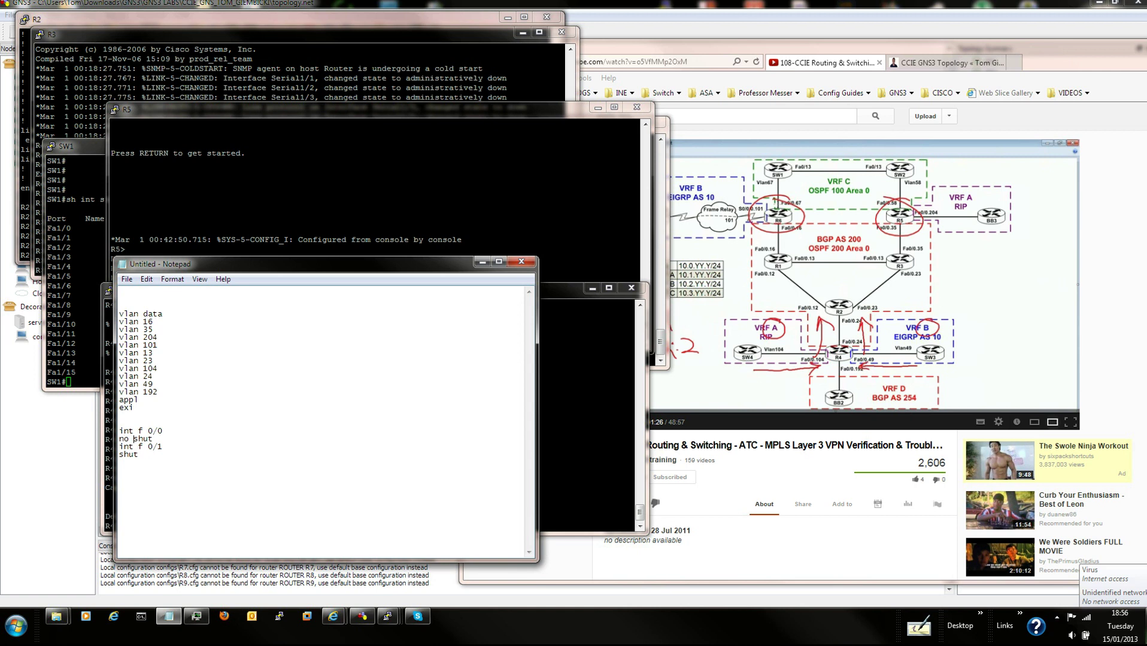
pyautogui.moveTo(153, 439); pyautogui.dragTo(119, 478)
pyautogui.hotkey('ctrl', 'c')
pyautogui.hotkey('ctrl', 'v')
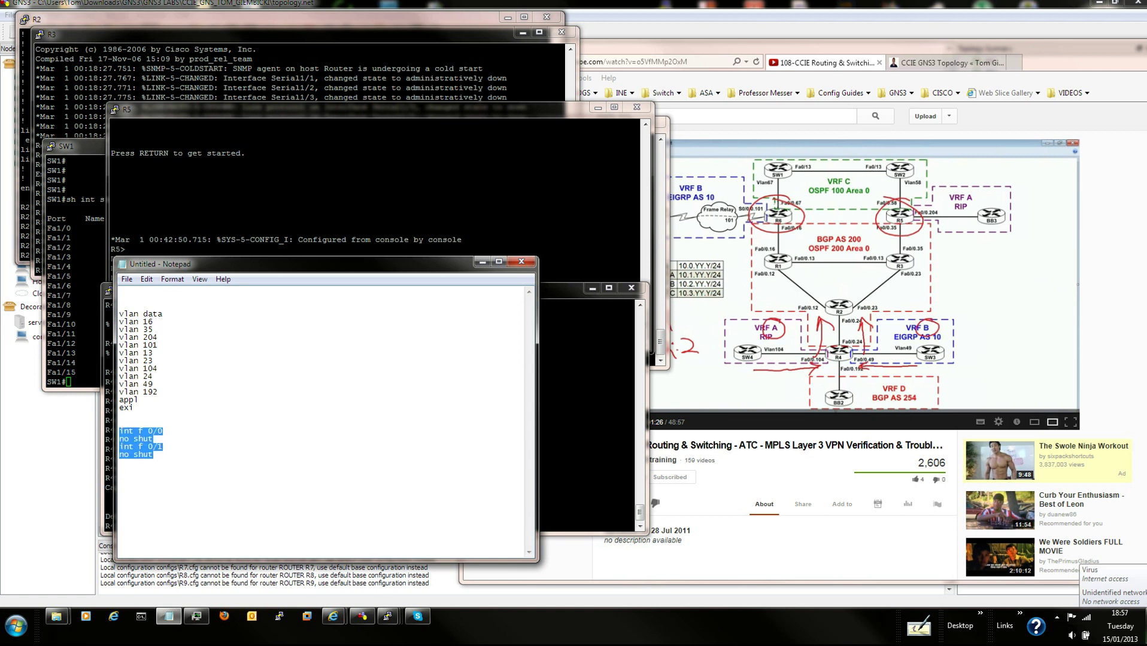
# Paste the no shut interface commands into the R5, R6 and R4 consoles.
pyautogui.click(359, 197)
pyautogui.rightClick(371, 239)
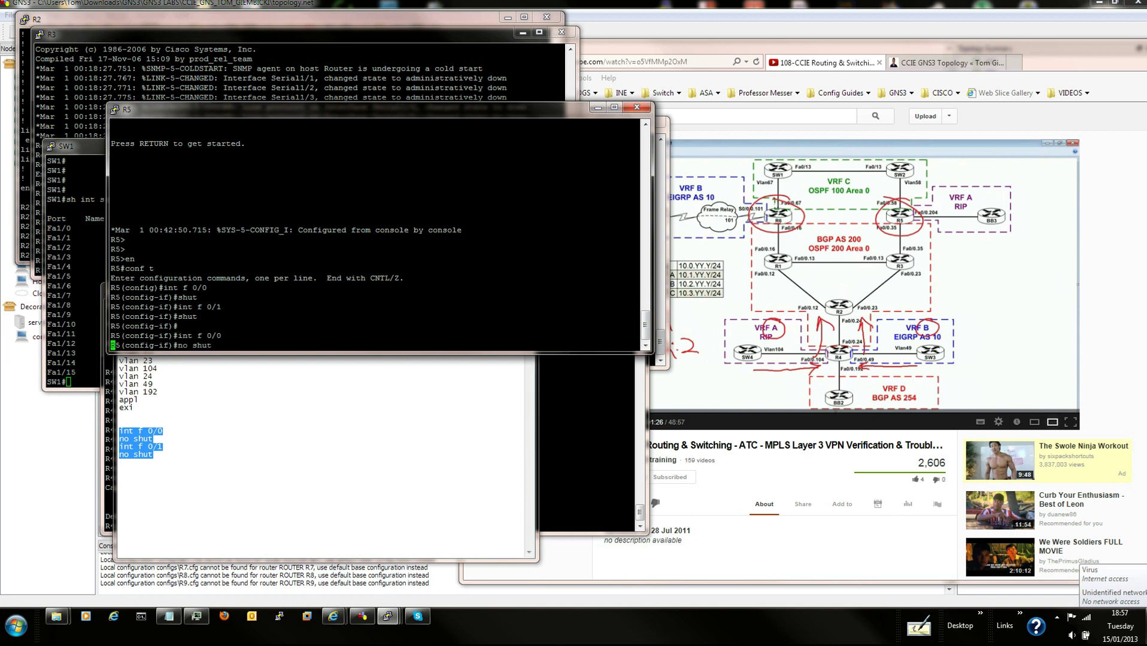
pyautogui.press('Return')
pyautogui.press('Return')
pyautogui.press('Return')
pyautogui.click(388, 617)
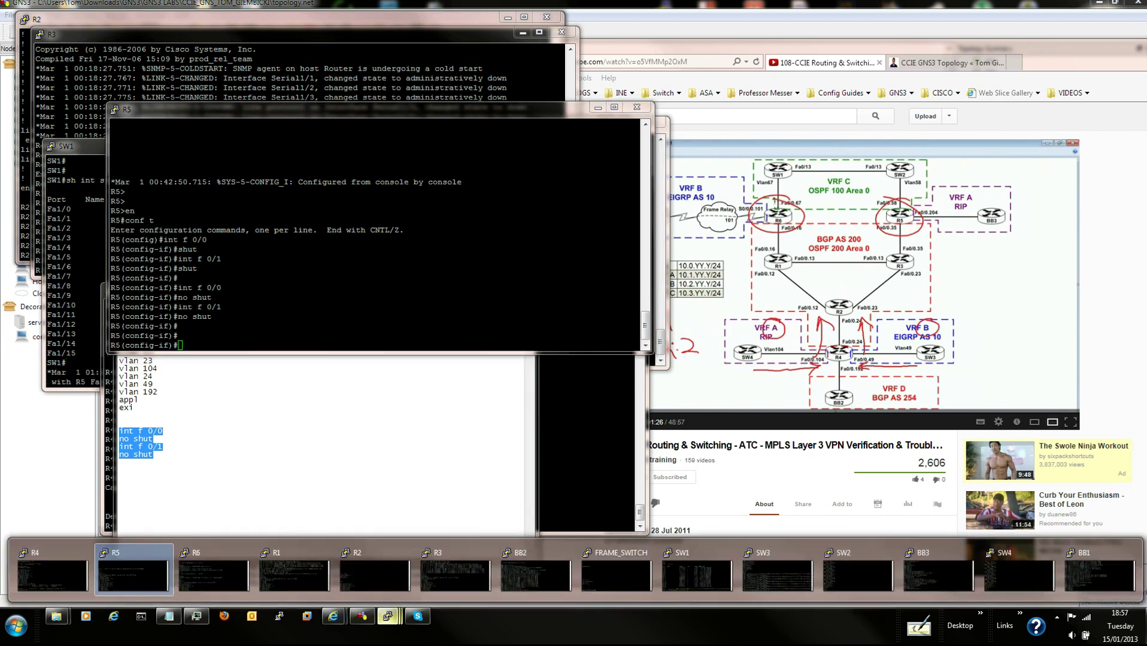
pyautogui.click(213, 572)
pyautogui.press('shift+Insert')
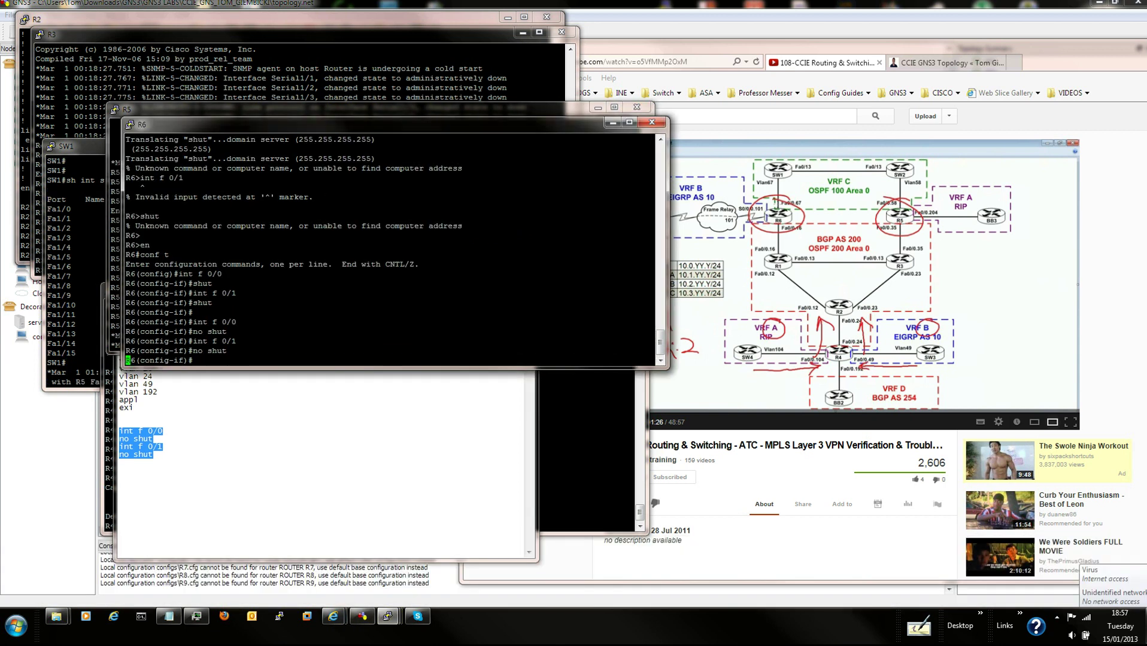
pyautogui.moveTo(388, 618)
pyautogui.click(53, 571)
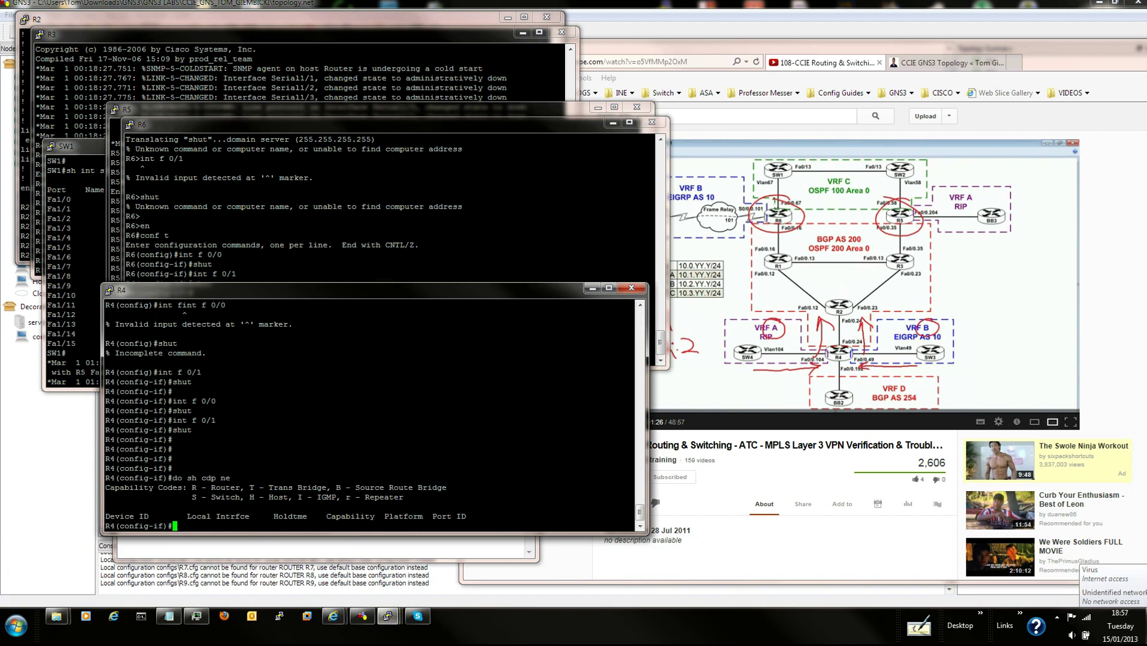
pyautogui.press('shift+Insert')
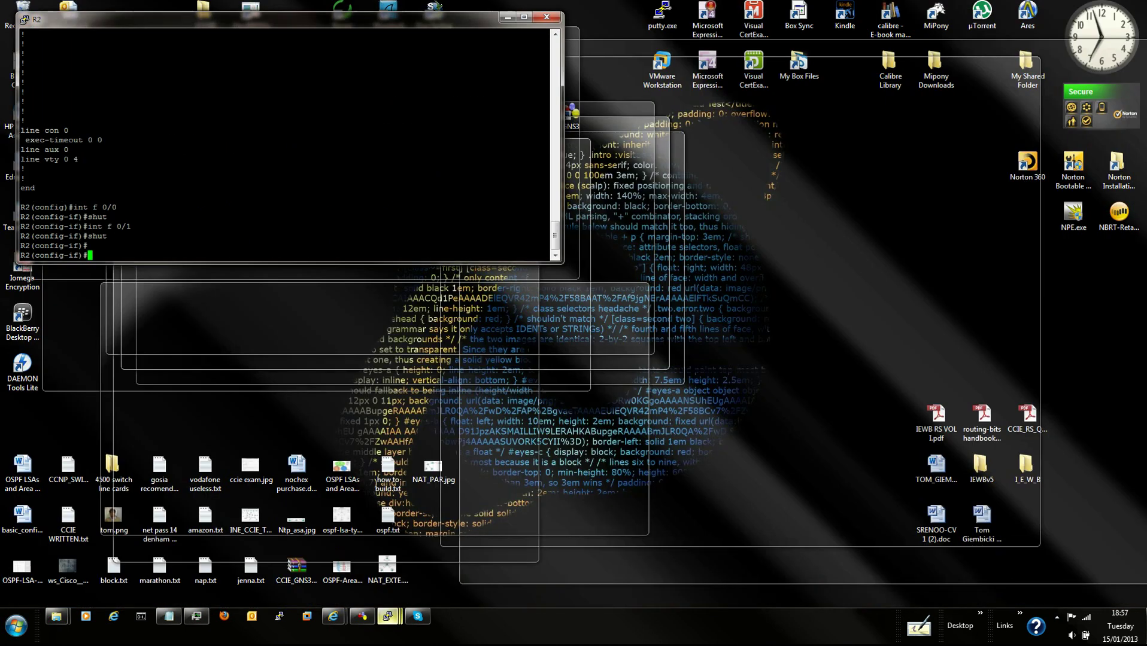
# Paste the no shut interface commands into the R2, R1, R3 and BB2 consoles.
pyautogui.click(374, 575)
pyautogui.press('shift+Insert')
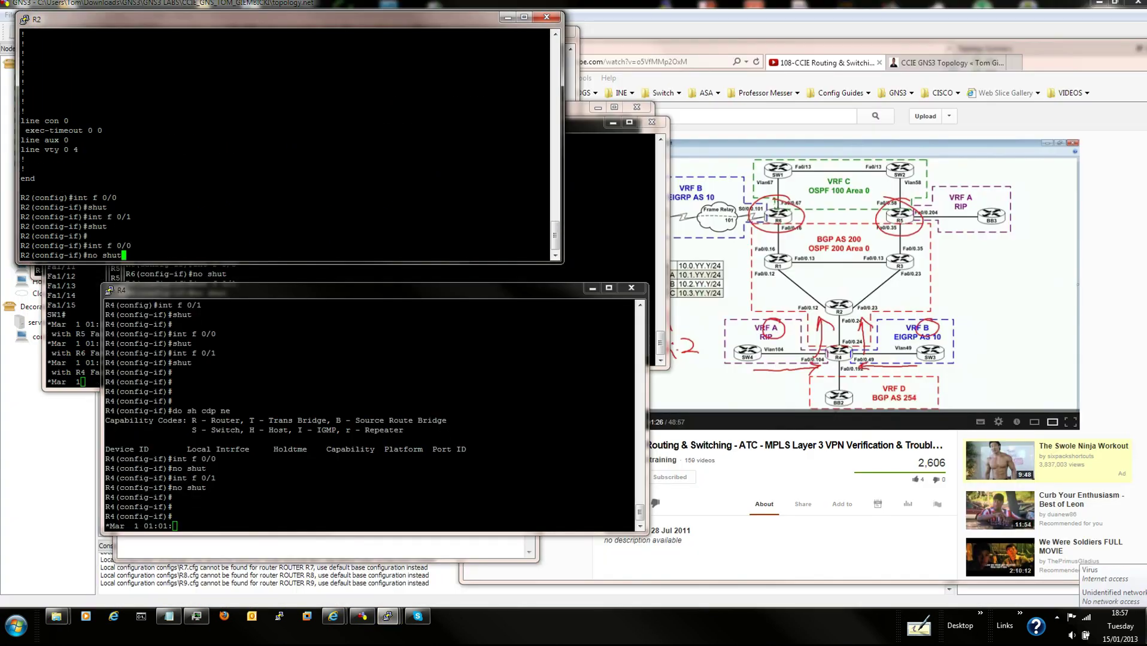
pyautogui.moveTo(388, 617)
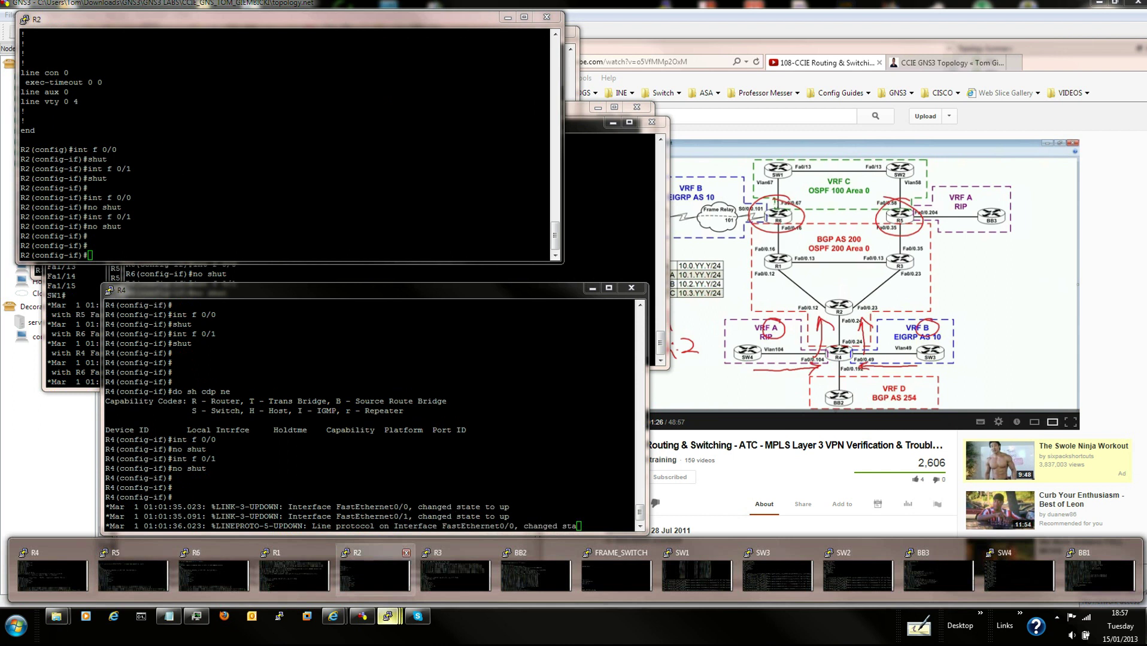
pyautogui.click(335, 572)
pyautogui.press('shift+Insert')
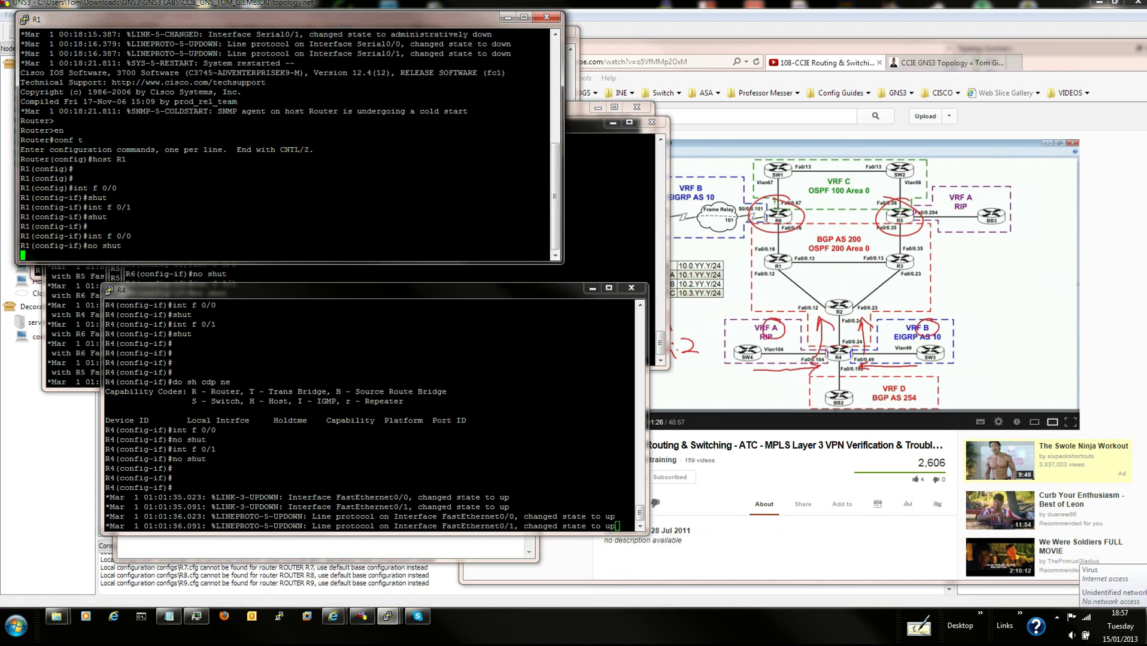
pyautogui.moveTo(388, 617)
pyautogui.click(455, 574)
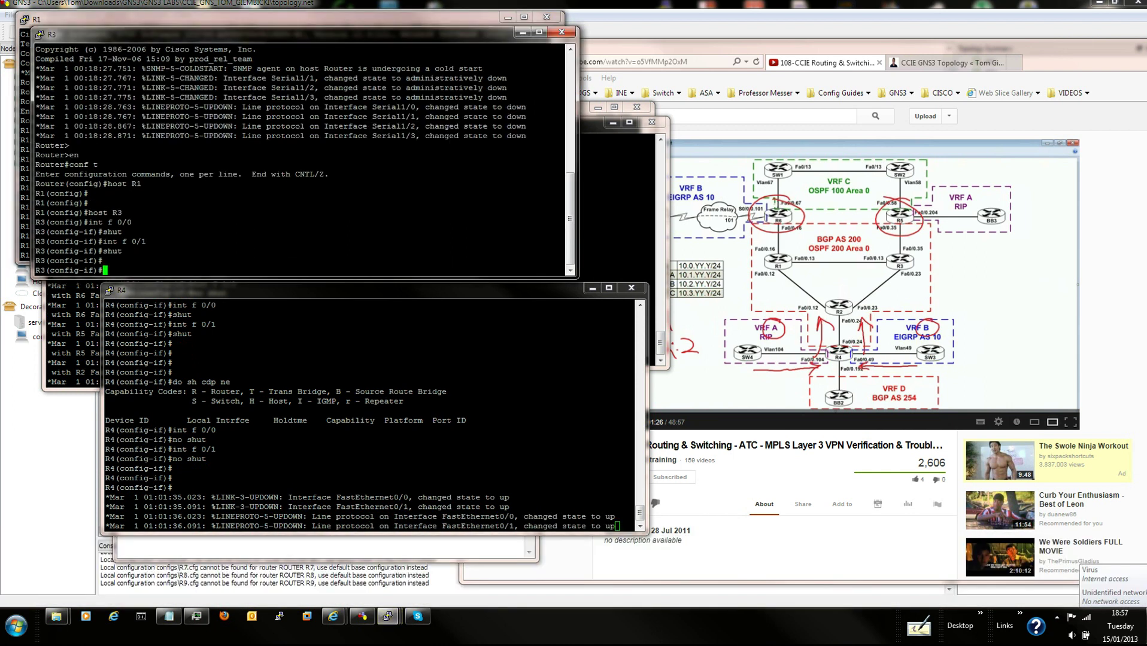
pyautogui.press('shift+Insert')
pyautogui.moveTo(388, 617)
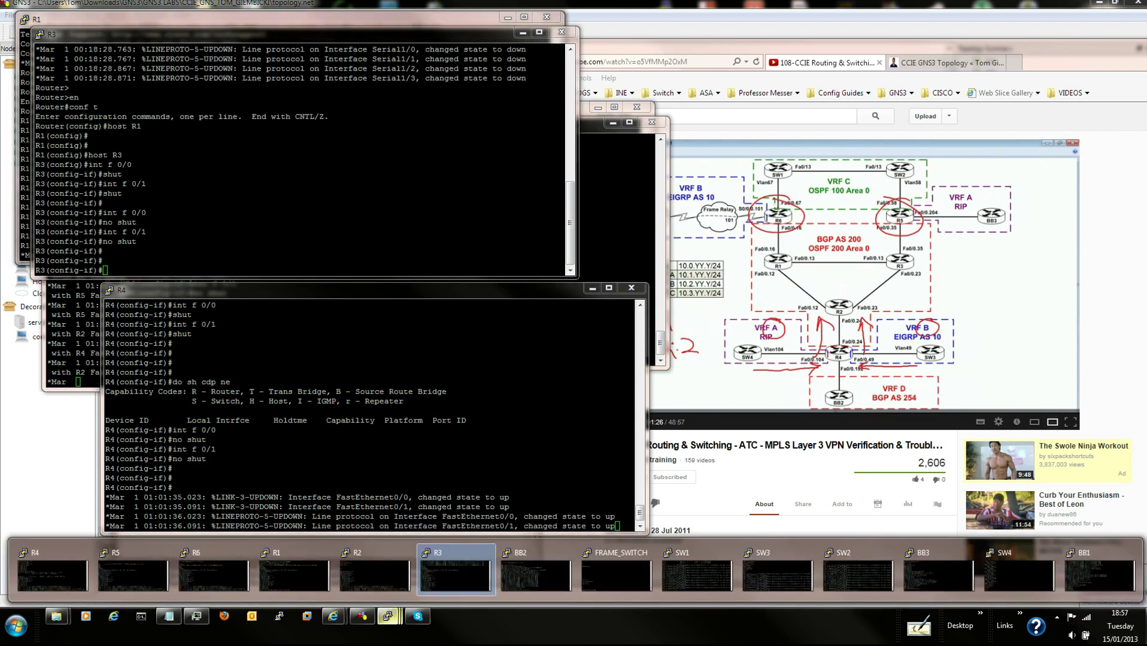
pyautogui.click(534, 573)
pyautogui.press('shift+Insert')
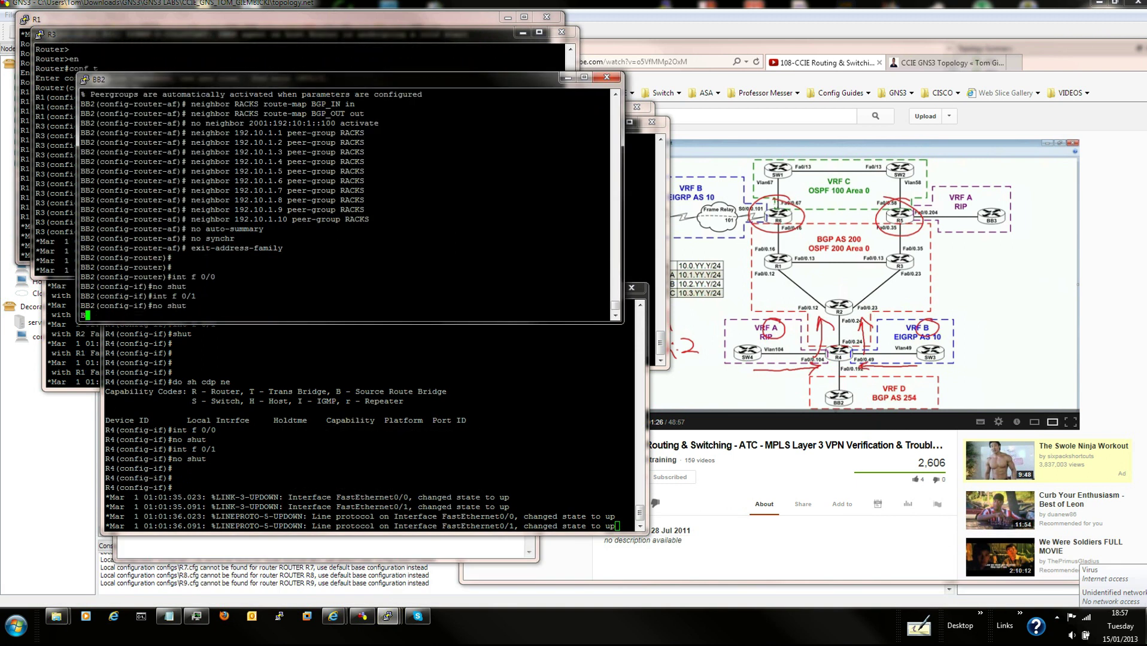
# Minimize BB2 and BB3, then paste the no shut commands into BB1.
pyautogui.click(567, 78)
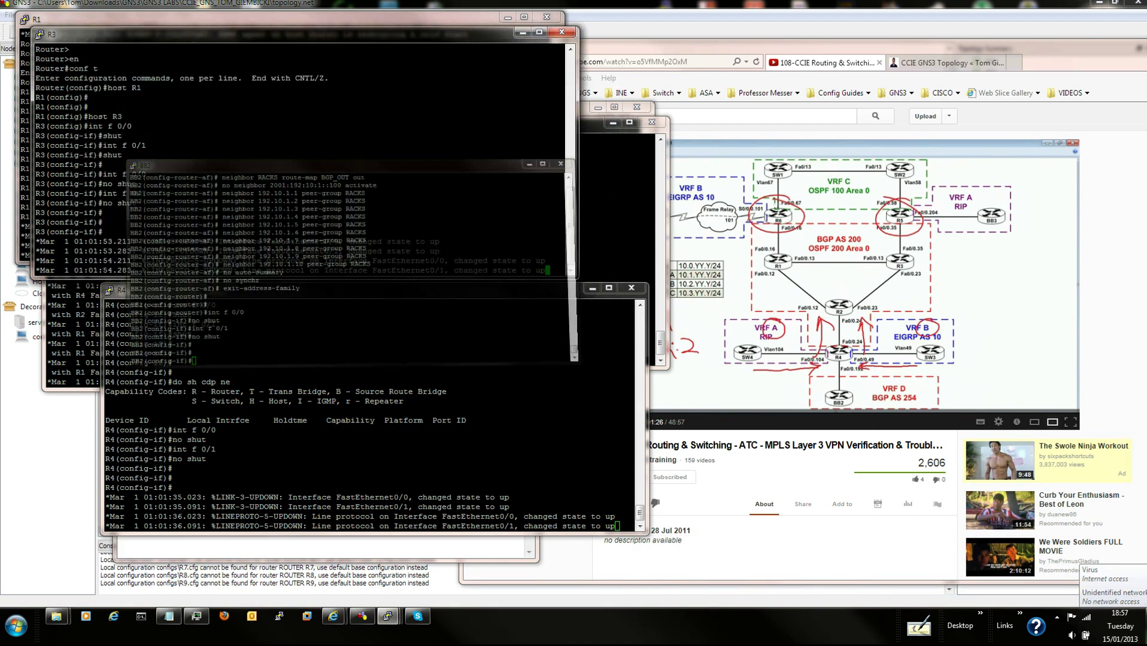
pyautogui.click(388, 616)
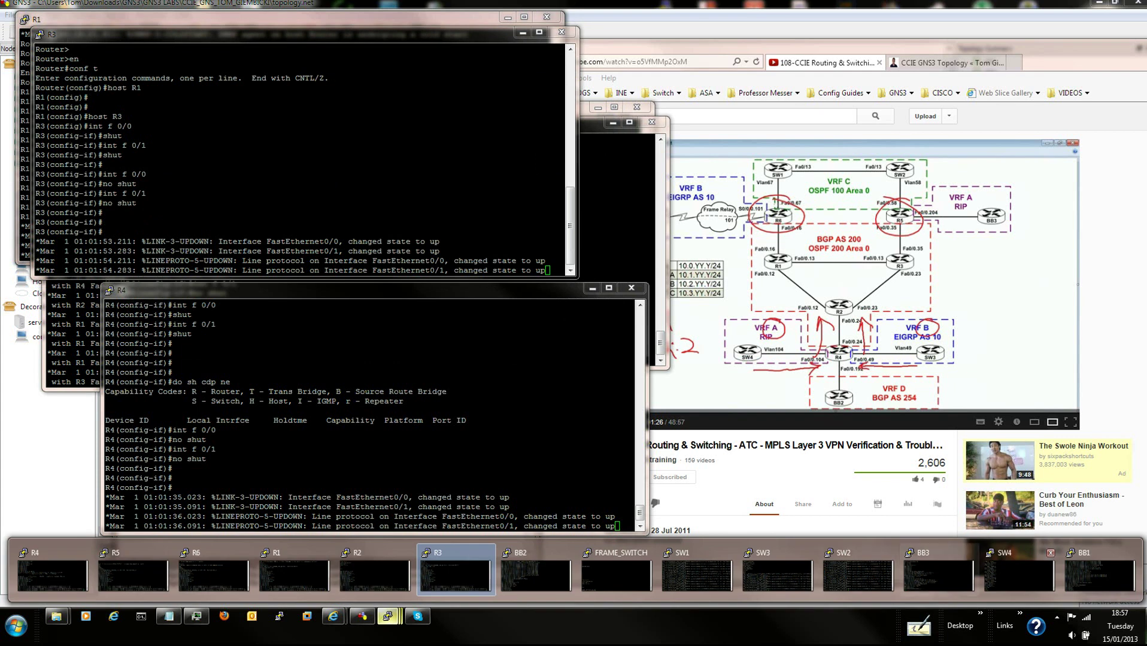
pyautogui.click(938, 573)
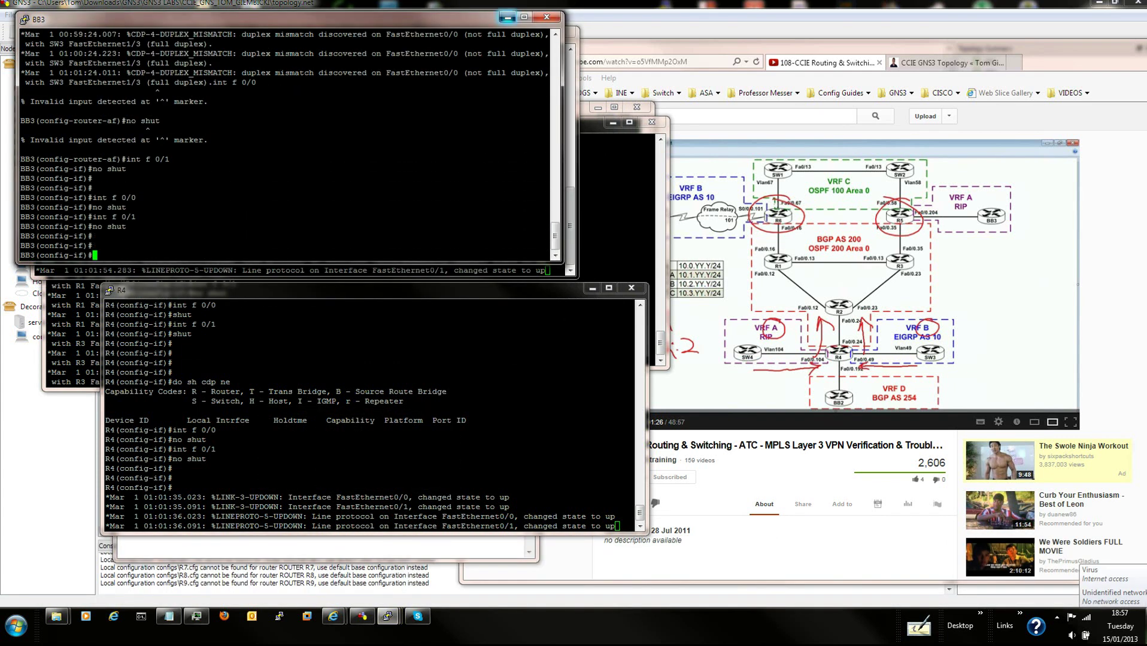
pyautogui.click(508, 17)
pyautogui.click(388, 617)
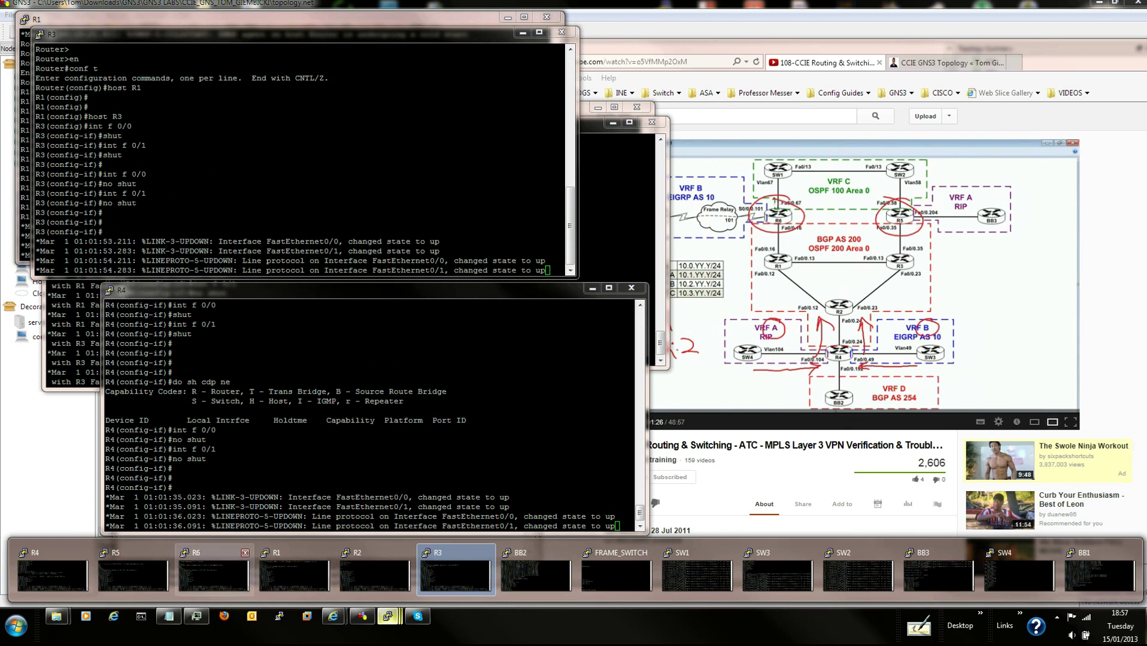
pyautogui.click(1098, 575)
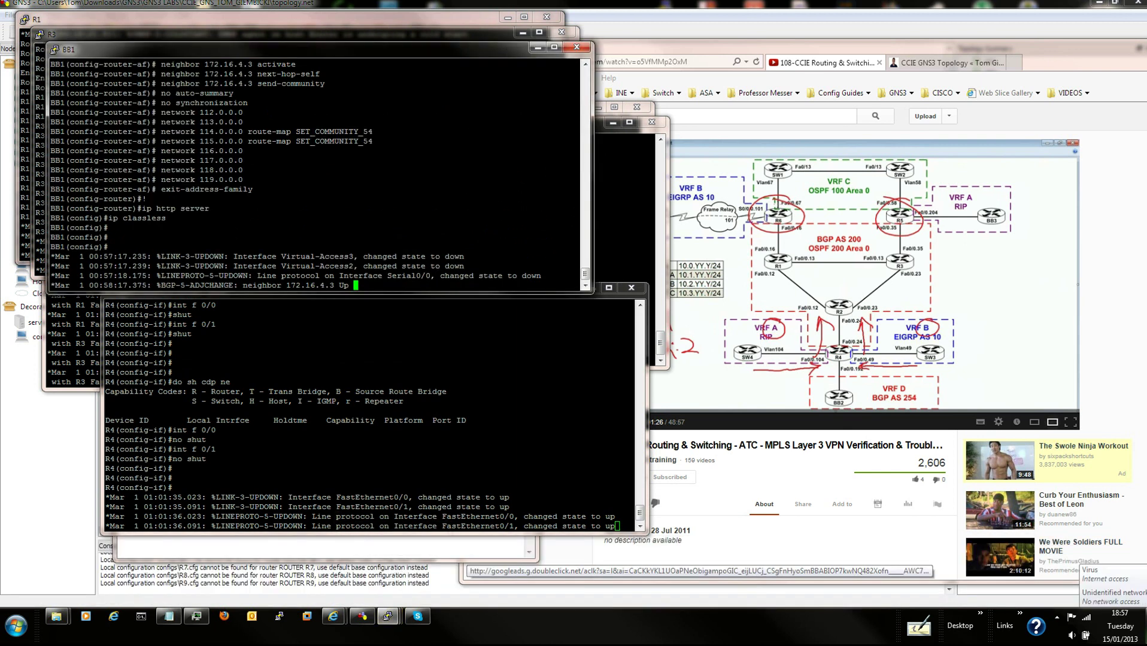
pyautogui.write('int f 0/0 no shut int f 0/1 no shut   int f 0/0 no')
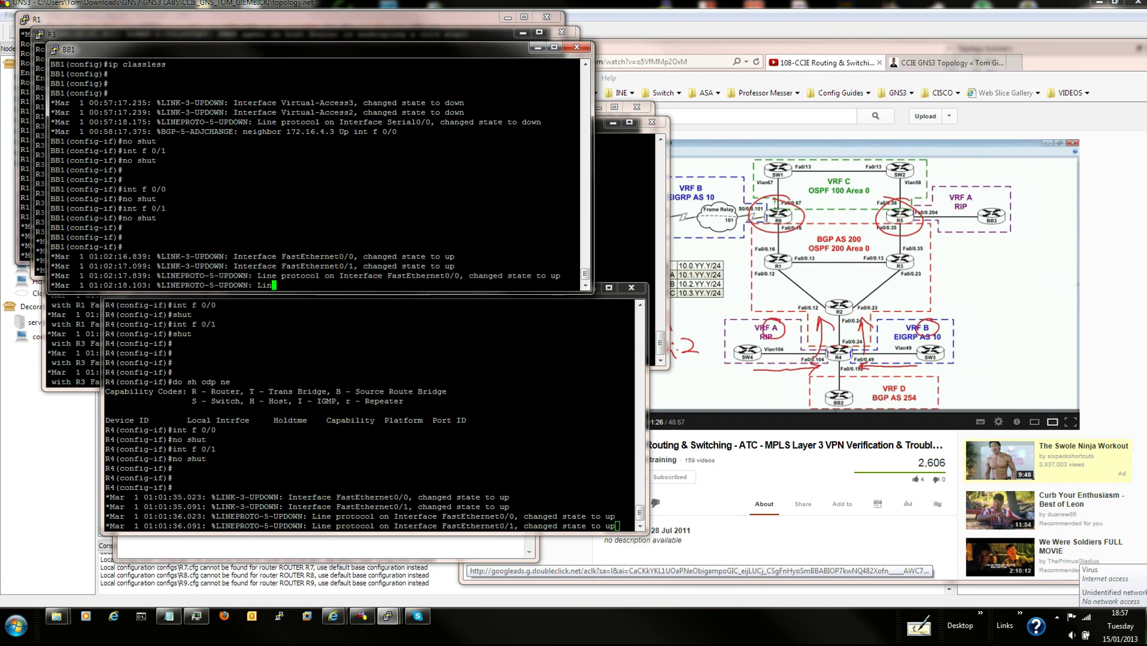
# Hide BB1 and rerun 'do sh cdp ne' on R4.
pyautogui.click(537, 47)
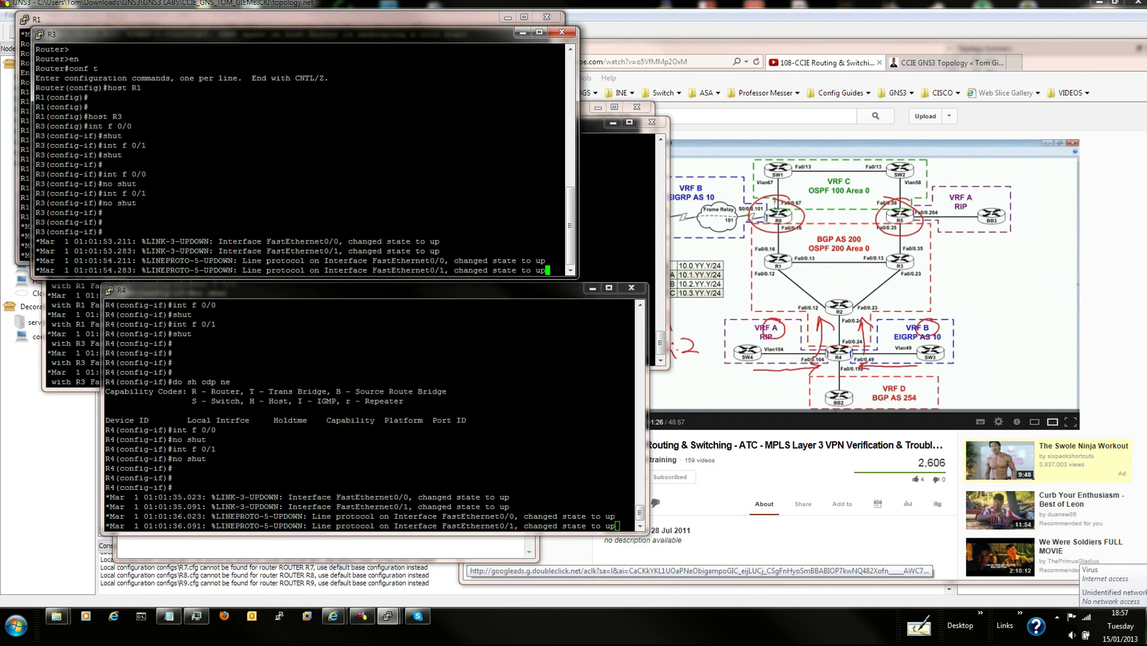
pyautogui.click(467, 413)
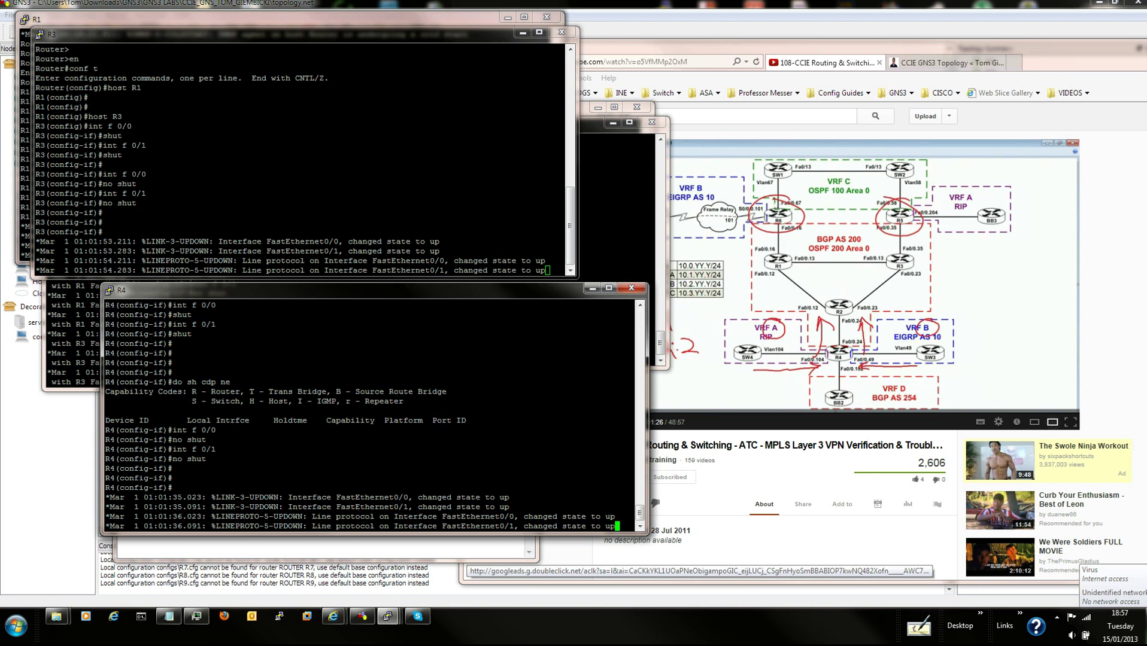
pyautogui.press('Return')
pyautogui.press('Return')
pyautogui.press('Return')
pyautogui.press('Return')
pyautogui.press('Return')
pyautogui.press('Return')
pyautogui.write('no shut')
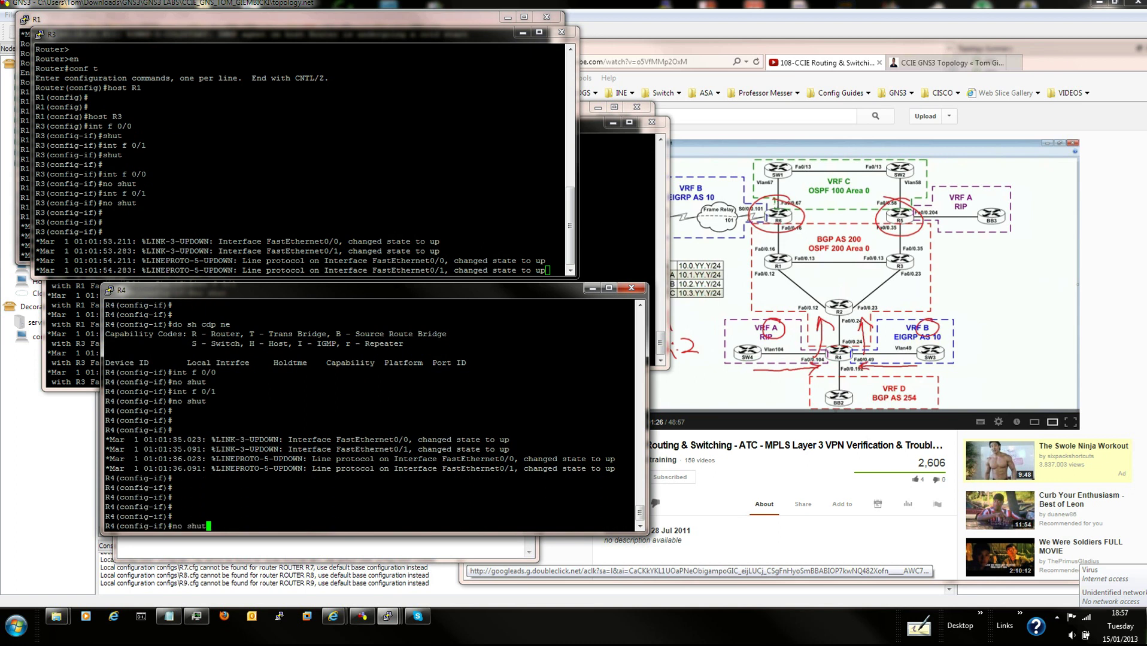
pyautogui.press('Up')
pyautogui.press('Up')
pyautogui.press('Up')
pyautogui.press('Up')
pyautogui.press('Return')
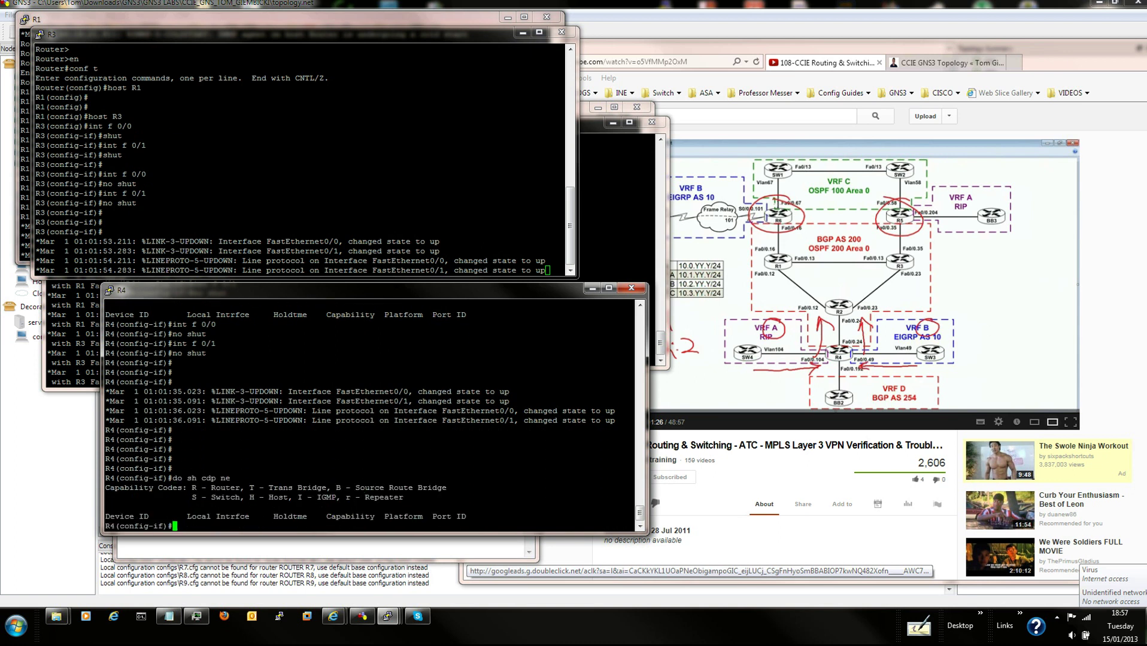
# Move R4's console up to reveal Notepad and rerun the CDP neighbour check.
pyautogui.moveTo(359, 290); pyautogui.dragTo(341, 171)
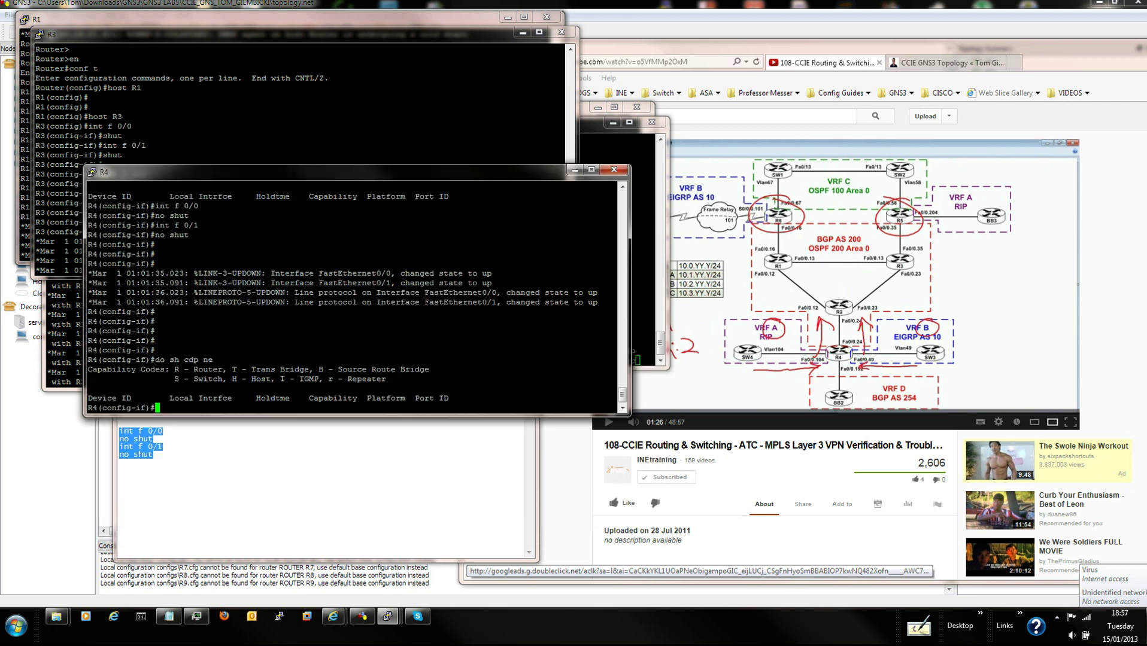
pyautogui.press('Return')
pyautogui.press('Return')
pyautogui.press('Return')
pyautogui.press('Up')
pyautogui.press('Return')
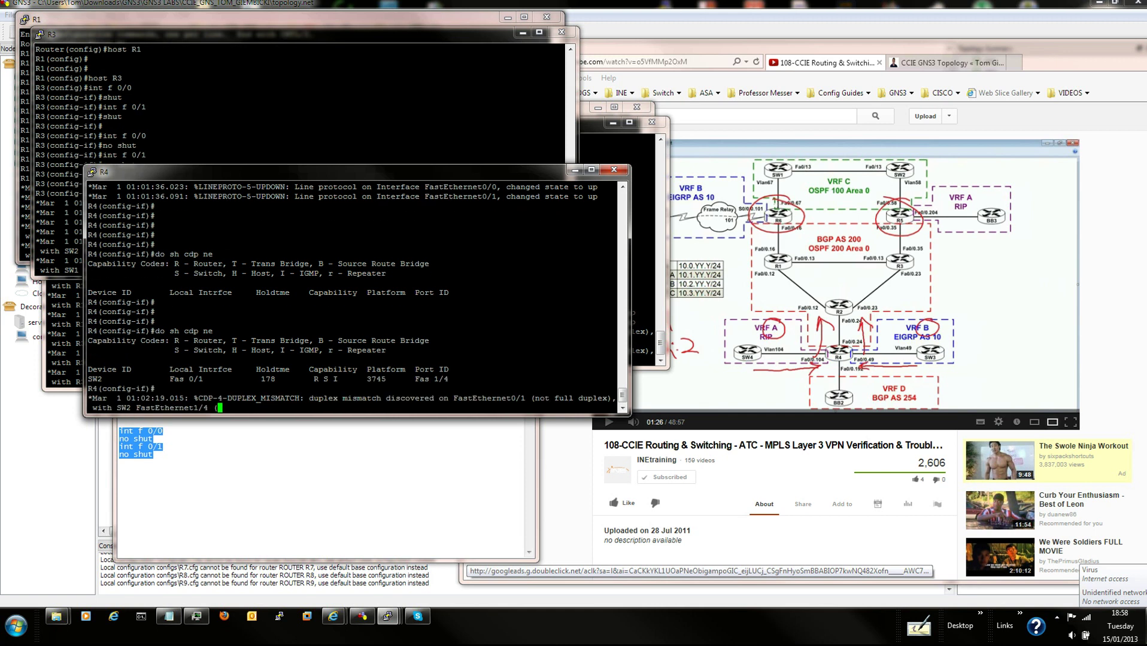
pyautogui.press('Return')
pyautogui.press('Return')
pyautogui.press('Return')
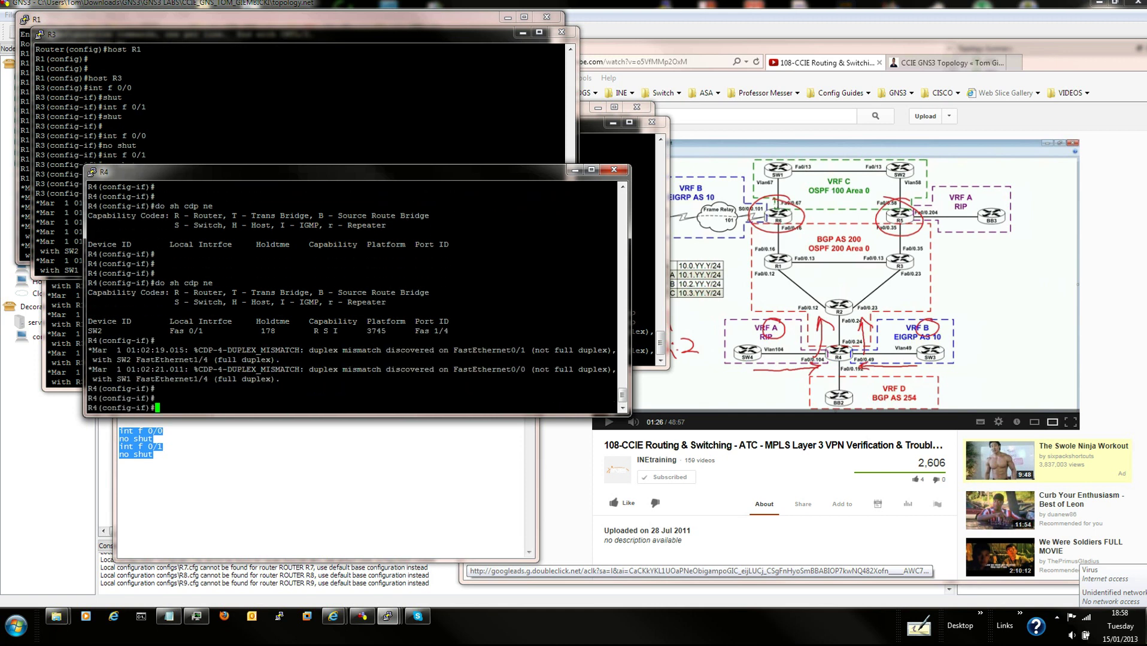
# Add 'spee 100' and 'dup ful' under int f 0/0 in the Notepad snippet and copy them.
pyautogui.click(154, 440)
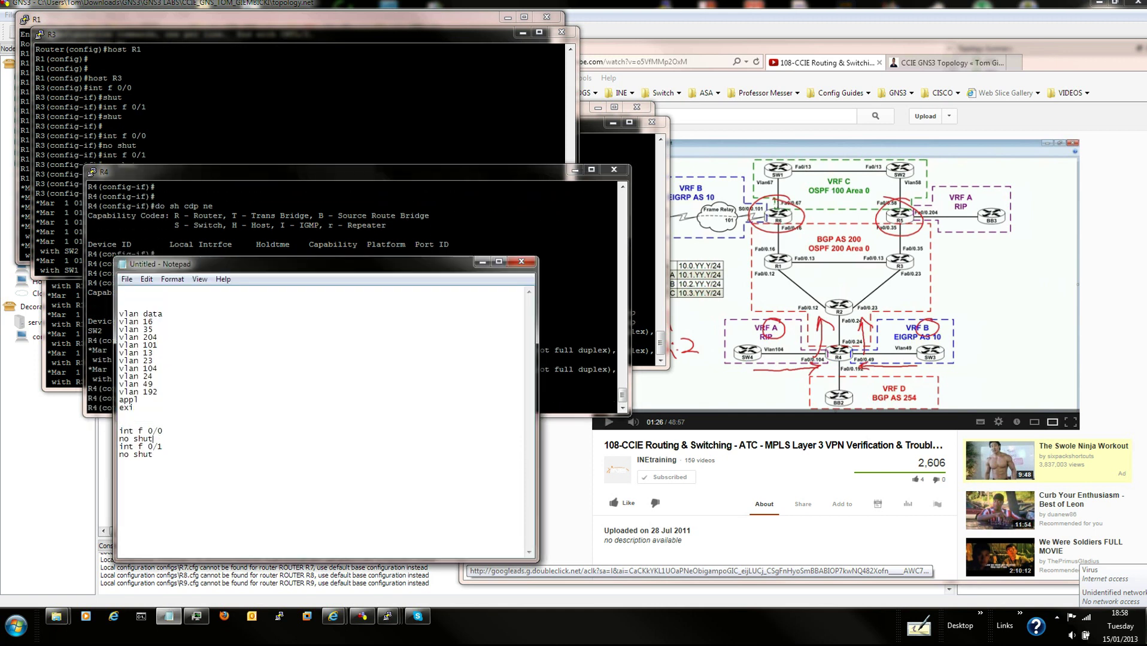
pyautogui.press('Return')
pyautogui.write('spee 100')
pyautogui.press('Return')
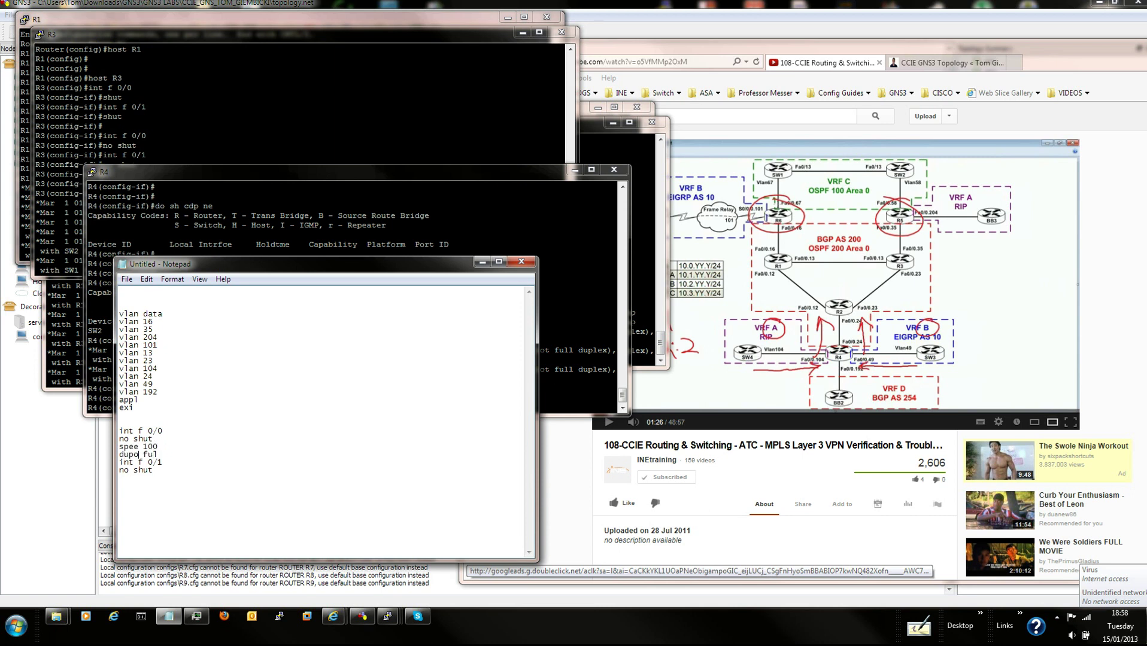
pyautogui.press('BackSpace')
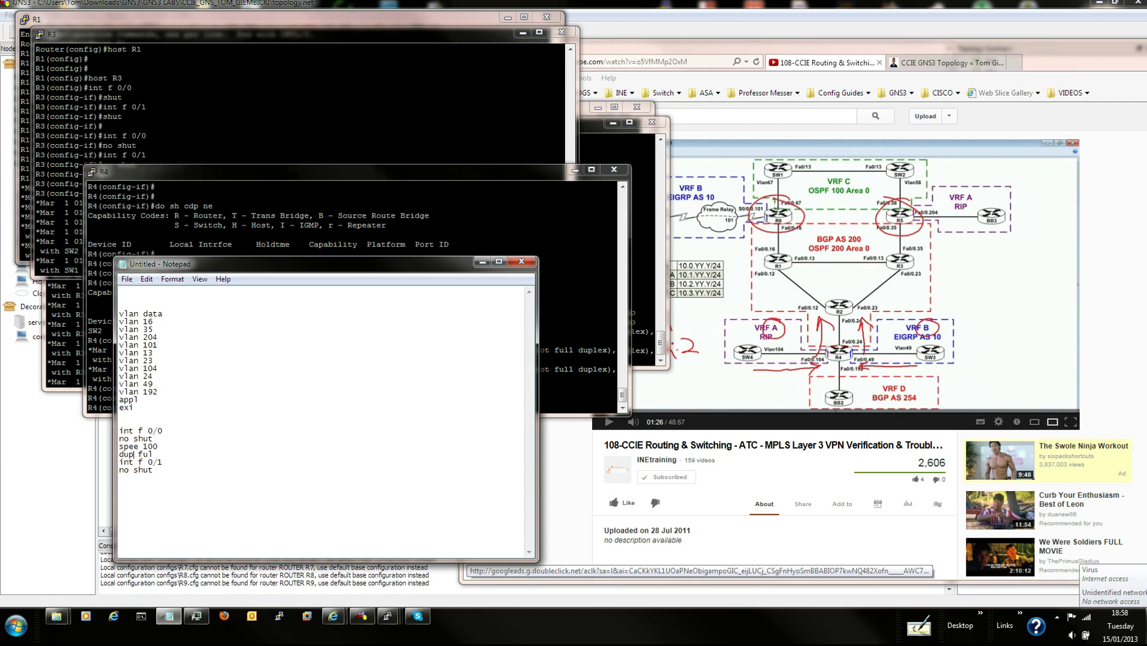
pyautogui.moveTo(119, 446); pyautogui.dragTo(154, 455)
pyautogui.hotkey('ctrl', 'c')
pyautogui.click(122, 486)
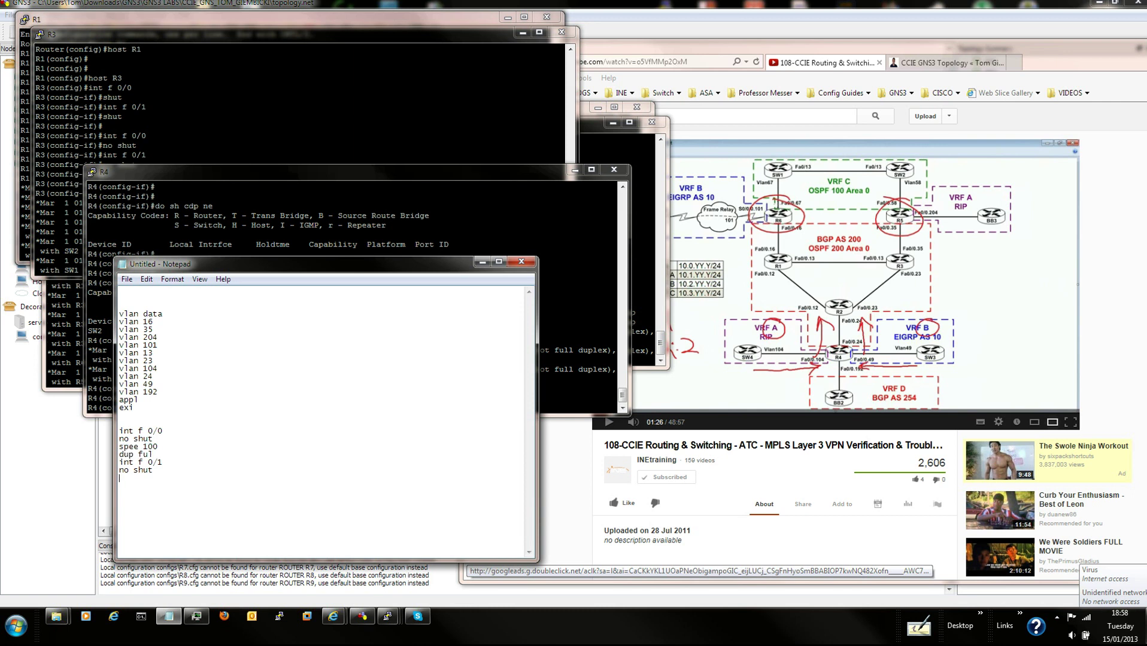
# Add the speed and duplex lines under int f 0/1, then apply the block on R4 and R3.
pyautogui.hotkey('ctrl', 'v')
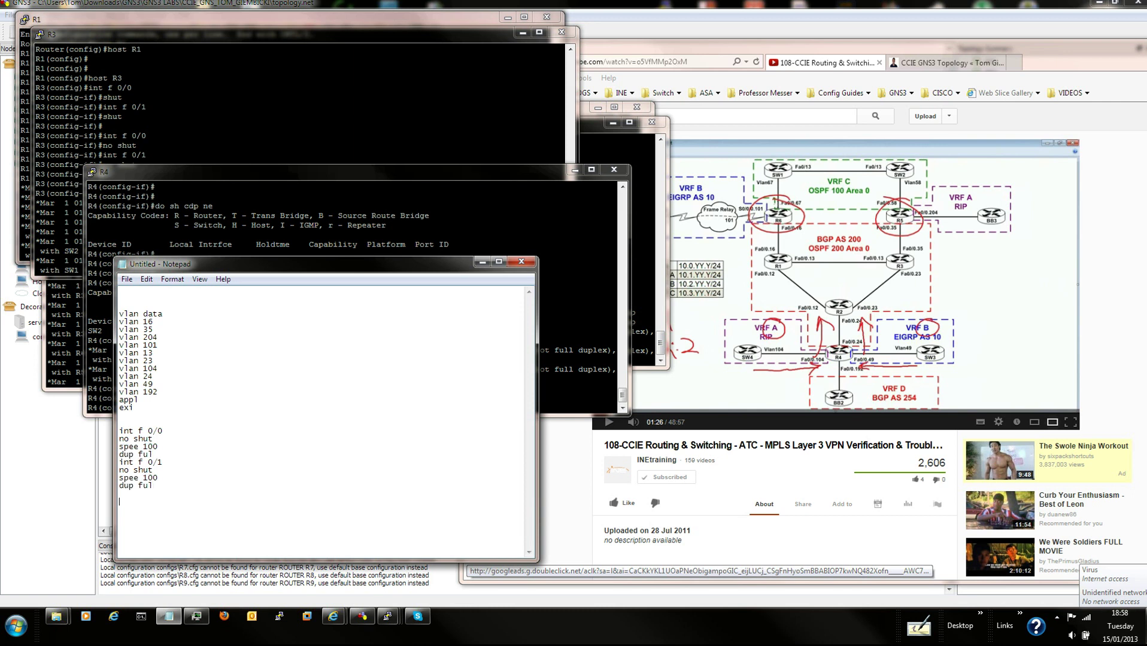
pyautogui.moveTo(119, 430); pyautogui.dragTo(119, 516)
pyautogui.hotkey('ctrl', 'c')
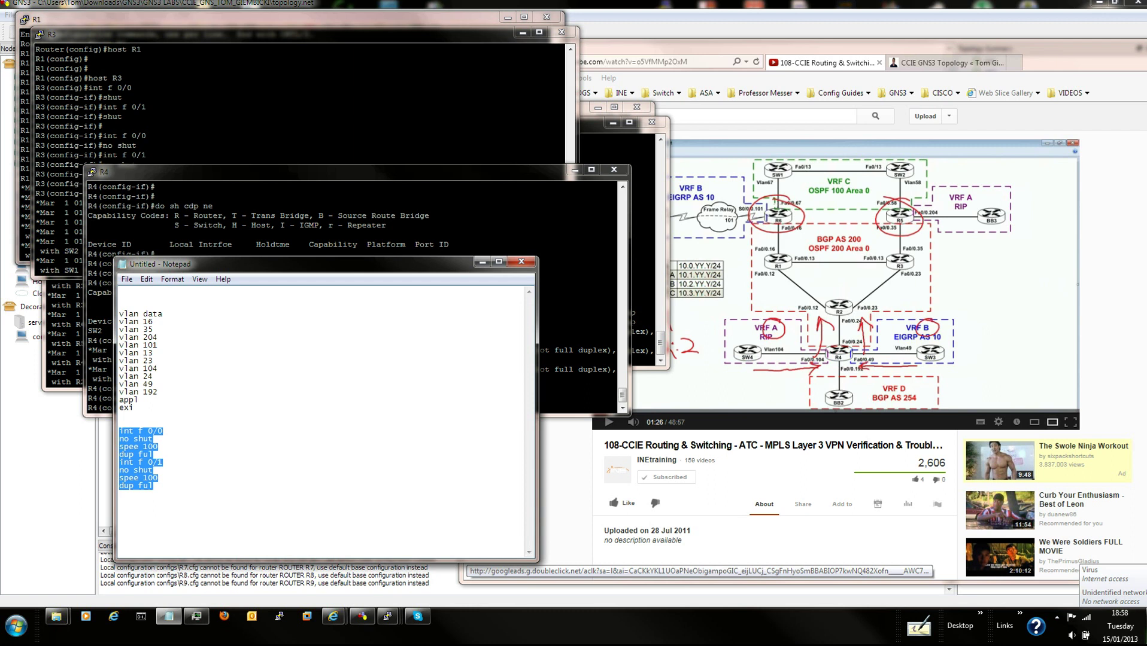
pyautogui.click(287, 221)
pyautogui.rightClick(288, 222)
pyautogui.press('Return')
pyautogui.press('Return')
pyautogui.press('Return')
pyautogui.press('Return')
pyautogui.click(288, 138)
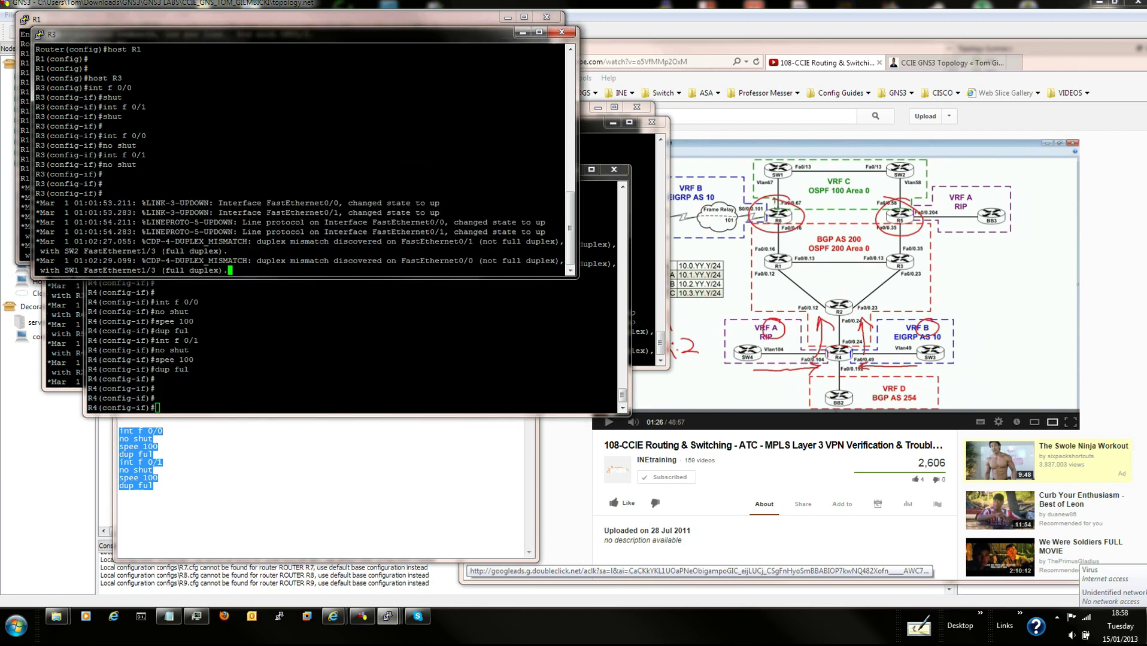
pyautogui.rightClick(288, 137)
pyautogui.press('Return')
pyautogui.press('Return')
pyautogui.press('Return')
pyautogui.press('Return')
pyautogui.moveTo(287, 34); pyautogui.dragTo(545, 48)
# Apply the speed 100 and full-duplex interface commands on R1 and R2.
pyautogui.click(179, 102)
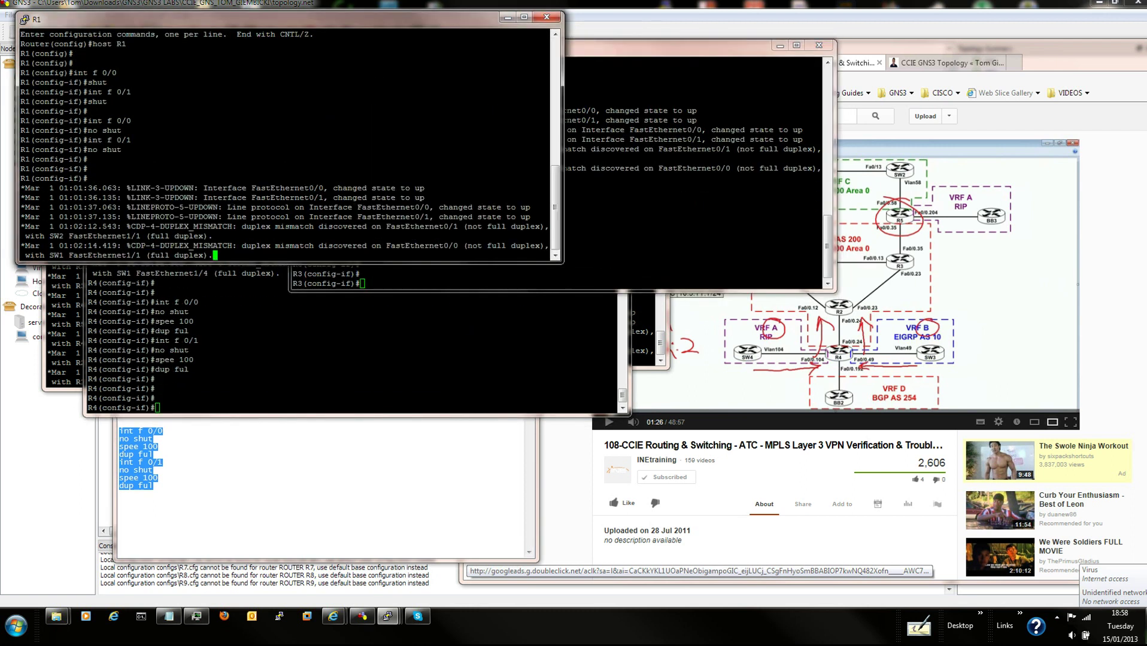
pyautogui.press('shift+Insert')
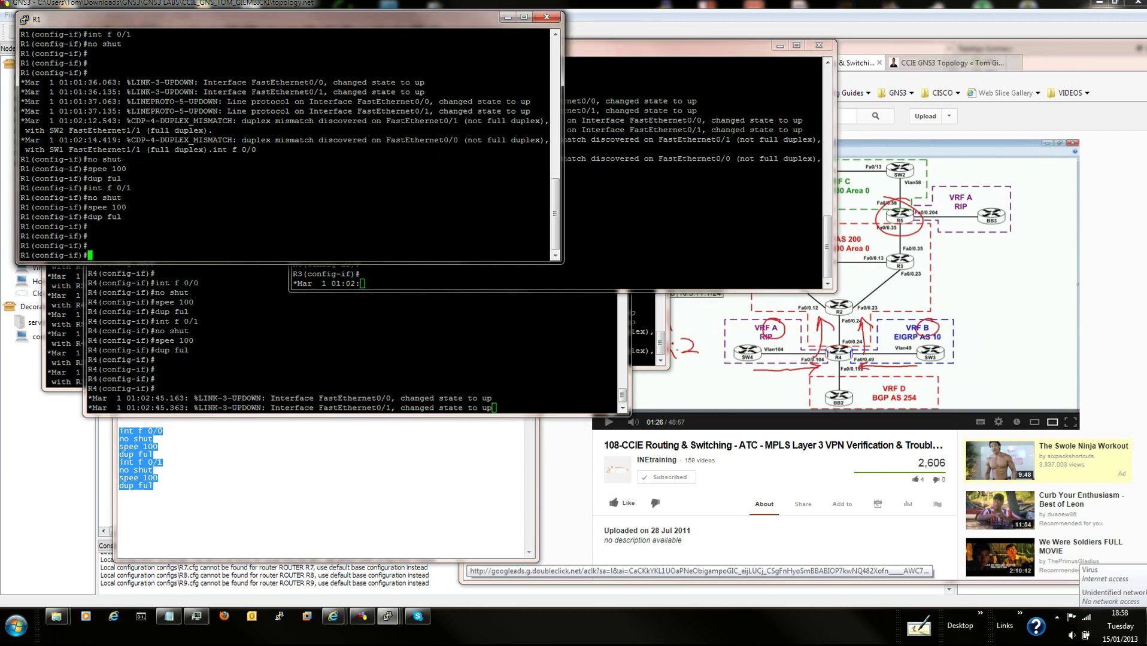
pyautogui.click(388, 617)
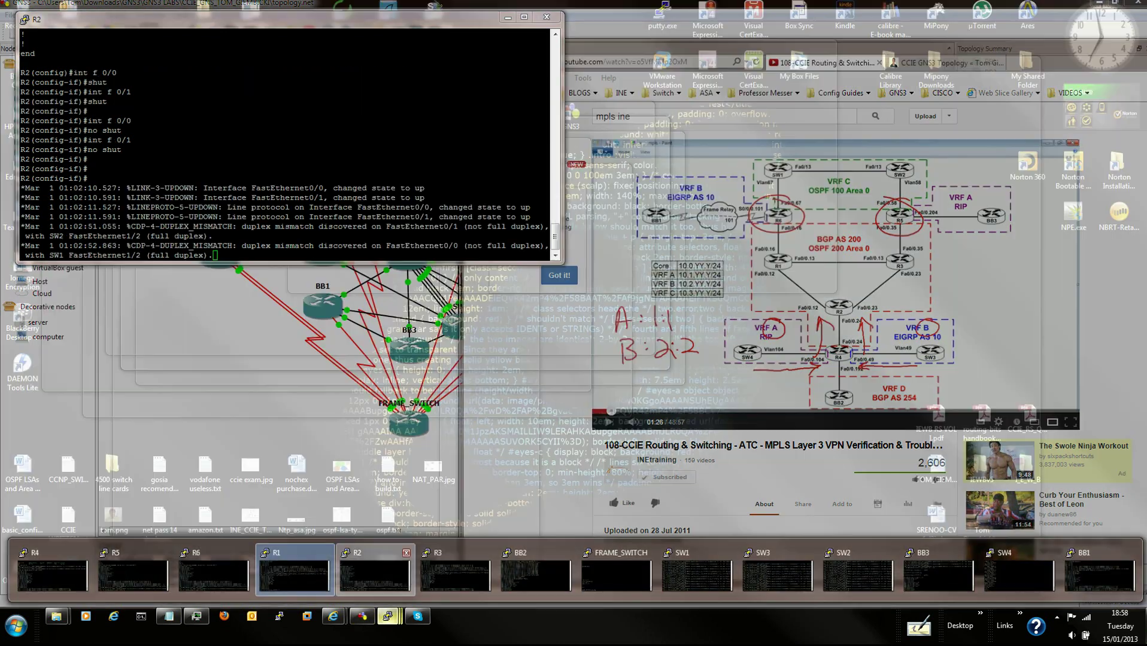
pyautogui.click(374, 575)
pyautogui.press('Return')
pyautogui.press('Return')
pyautogui.press('shift+Insert')
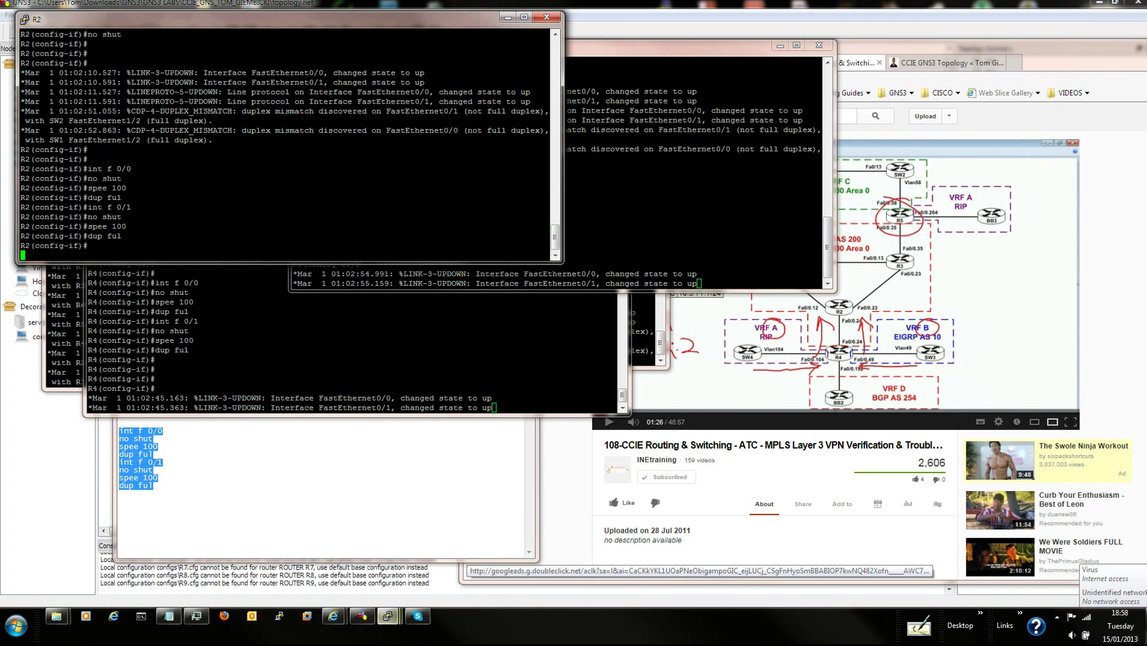
# Apply the speed 100 and full-duplex interface commands on R5 and R6.
pyautogui.click(388, 617)
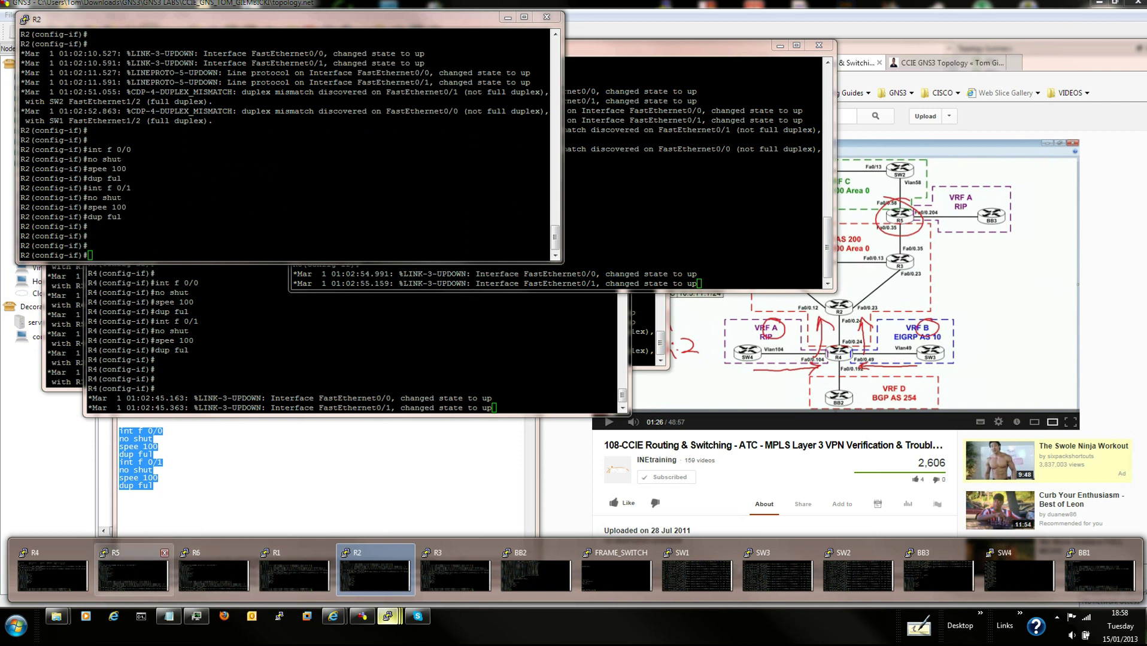
pyautogui.click(133, 575)
pyautogui.press('Return')
pyautogui.press('Return')
pyautogui.press('Return')
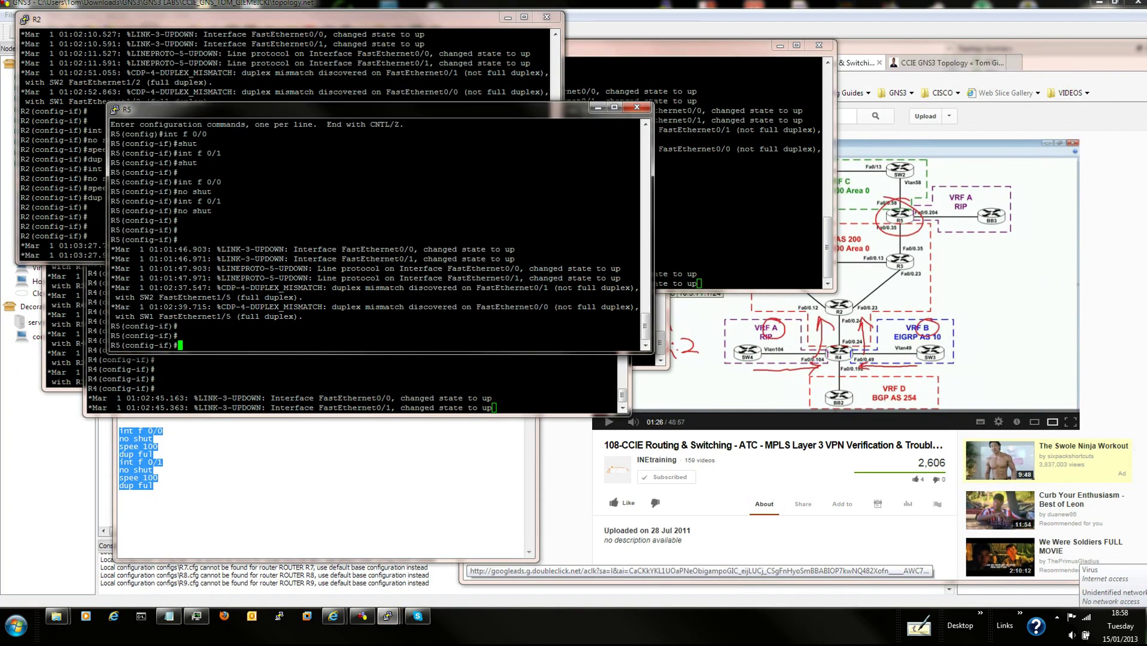
pyautogui.press('shift+Insert')
pyautogui.click(387, 617)
pyautogui.click(213, 574)
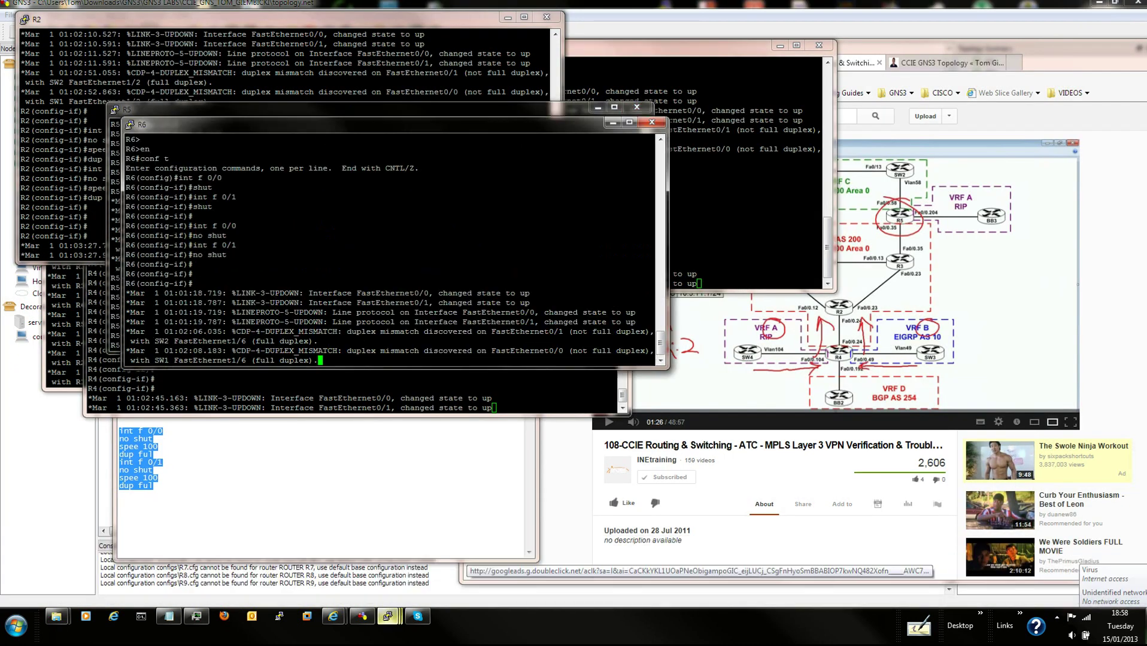
pyautogui.press('Return')
pyautogui.press('Return')
pyautogui.press('Return')
pyautogui.write('int f 0/0 no shut')
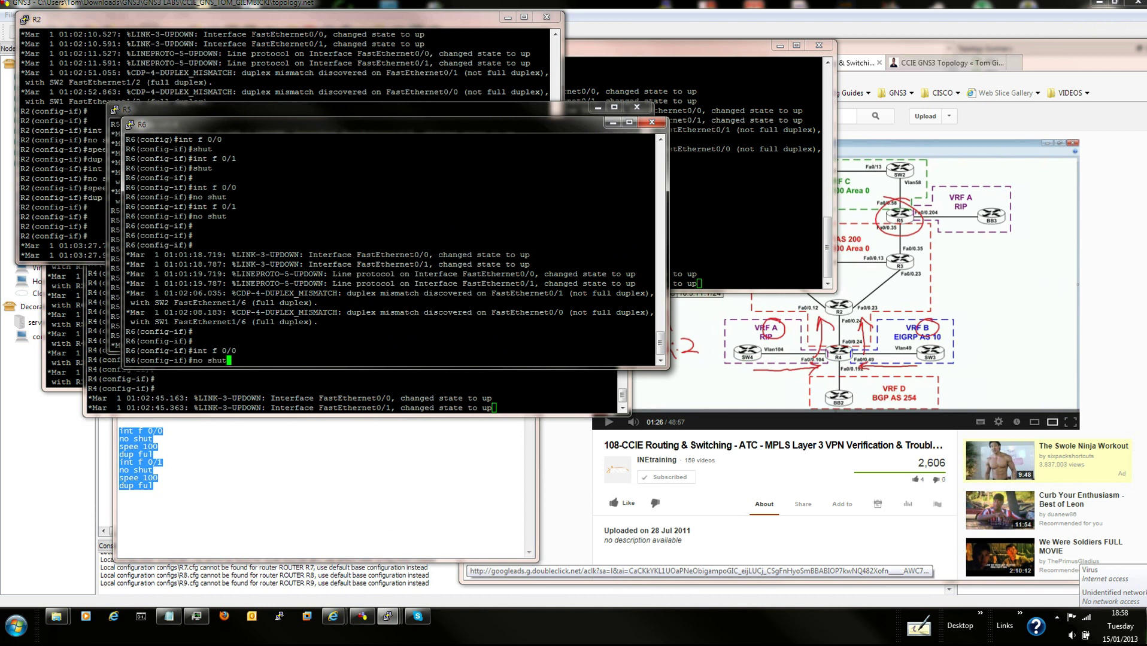
# Recall and run 'do sh cdp ne' on R4, showing SW1 on Fa0/0 and SW2 on Fa0/1.
pyautogui.click(359, 392)
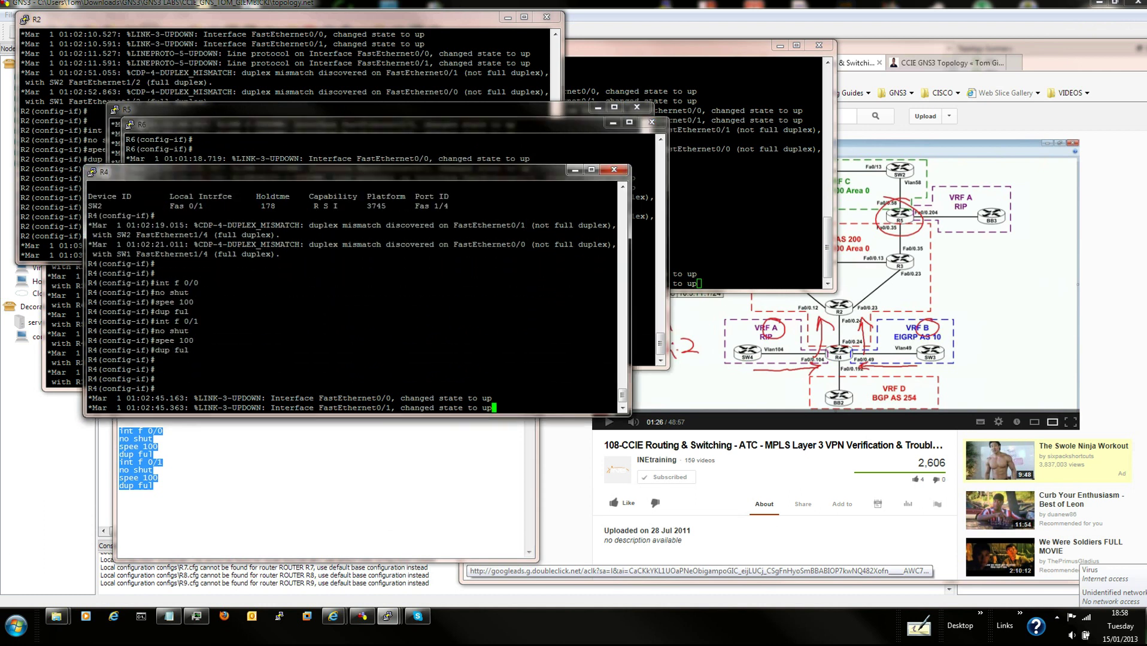
pyautogui.press('Return')
pyautogui.press('Return')
pyautogui.press('Return')
pyautogui.press('Return')
pyautogui.press('Return')
pyautogui.press('Return')
pyautogui.press('Up')
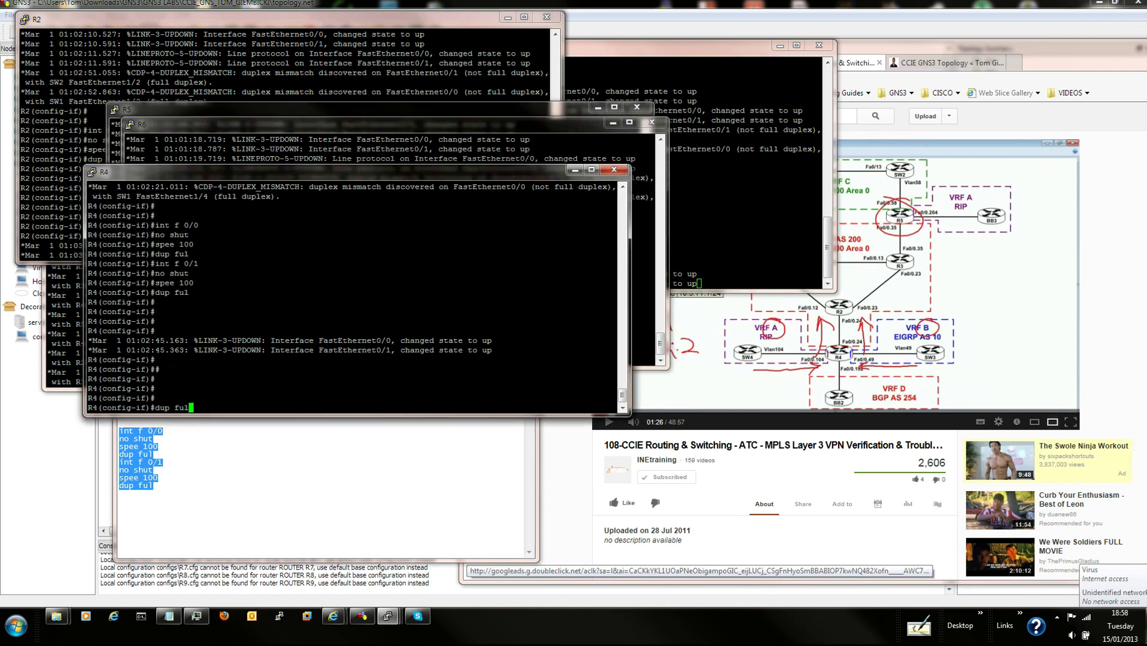
pyautogui.press('Up')
pyautogui.press('Up')
pyautogui.press('Up')
pyautogui.press('Up')
pyautogui.press('Up')
pyautogui.press('Up')
pyautogui.press('Up')
pyautogui.press('Up')
pyautogui.press('Up')
pyautogui.press('Right')
pyautogui.press('Right')
pyautogui.press('Right')
pyautogui.press('Right')
pyautogui.press('Right')
pyautogui.press('Right')
pyautogui.press('Right')
pyautogui.press('Right')
pyautogui.press('Right')
pyautogui.press('Right')
pyautogui.press('Right')
pyautogui.press('Return')
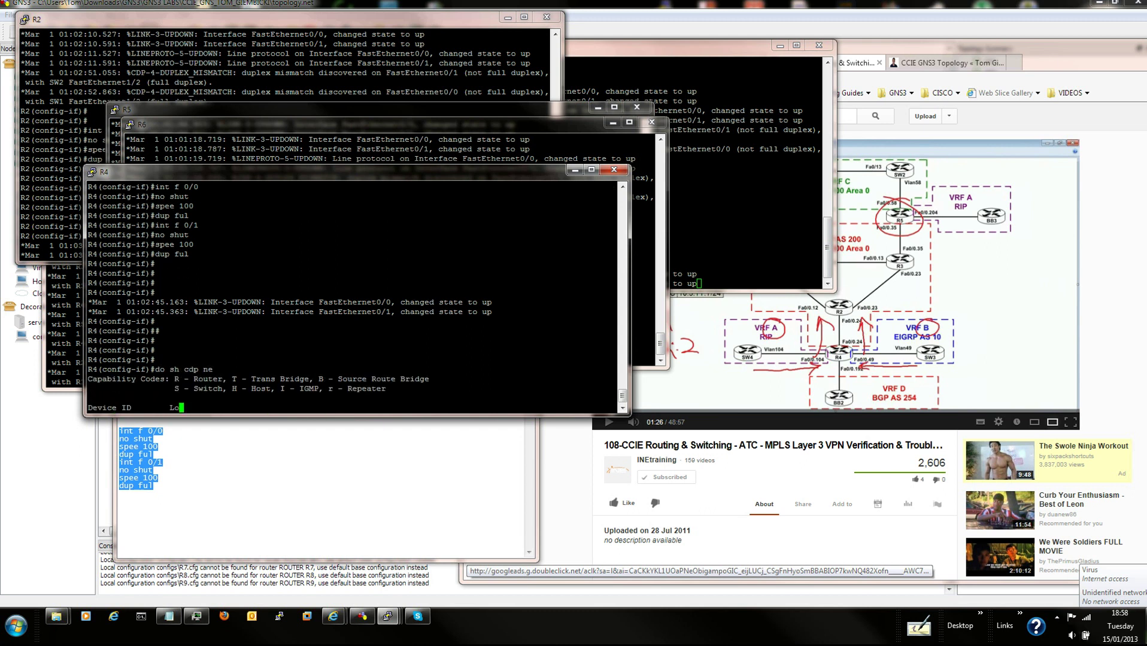
# Use a taskbar tray menu, then return to R4 and switch to the lesson video.
pyautogui.click(1056, 618)
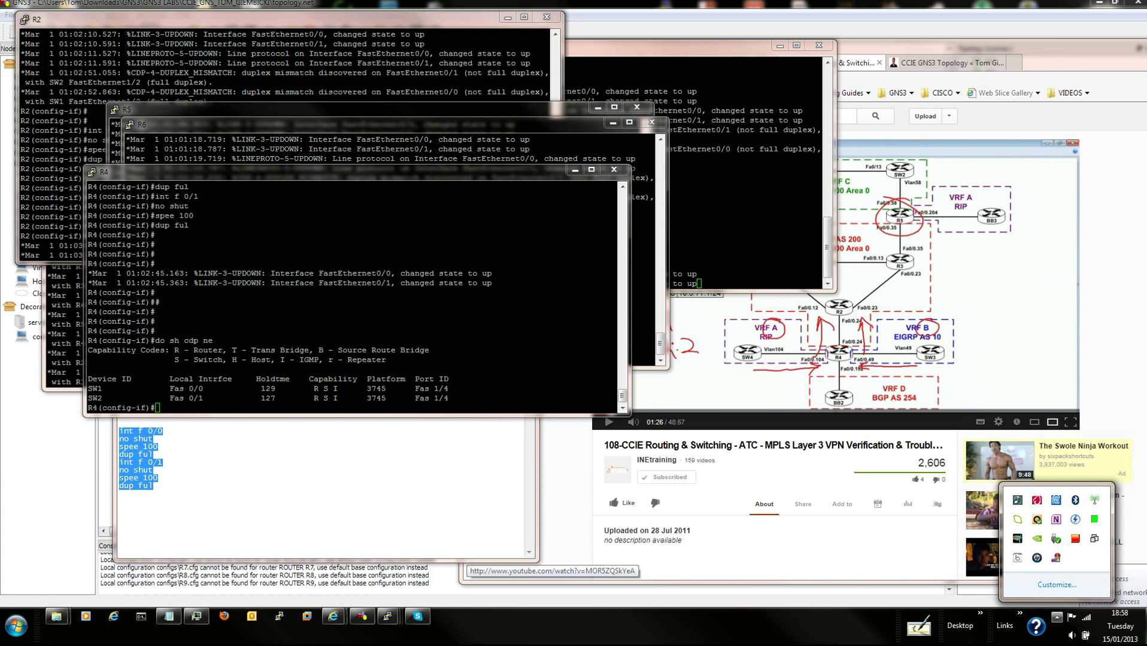
pyautogui.rightClick(1056, 558)
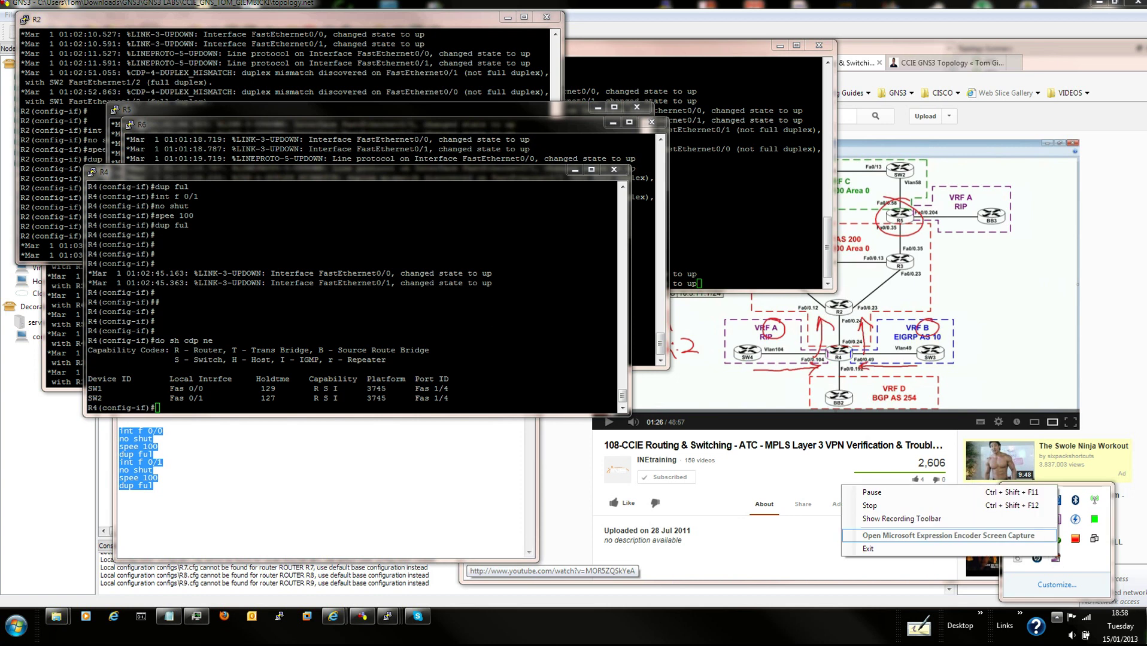
pyautogui.click(902, 519)
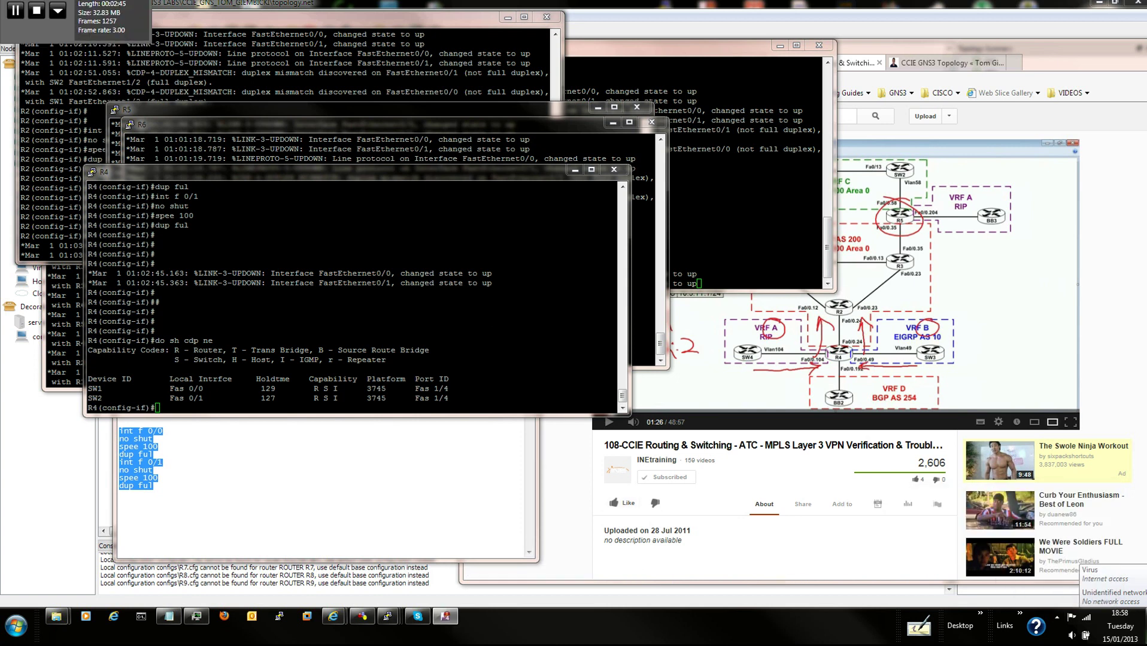
pyautogui.click(383, 311)
pyautogui.press('Return')
pyautogui.press('Return')
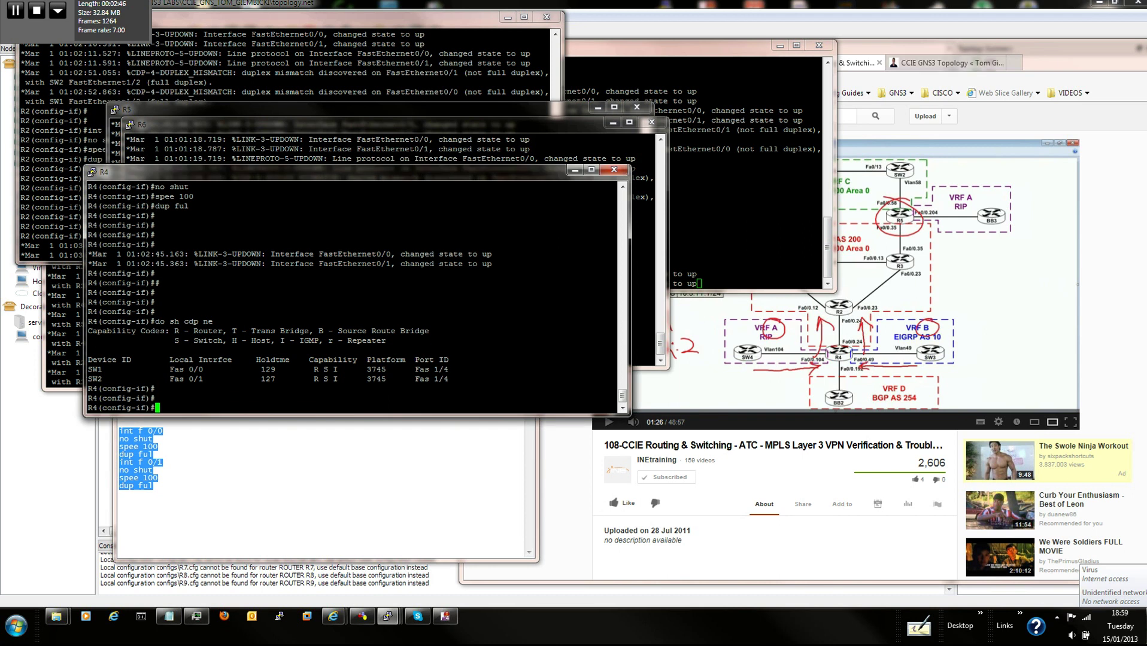
pyautogui.hotkey('alt', 'Tab')
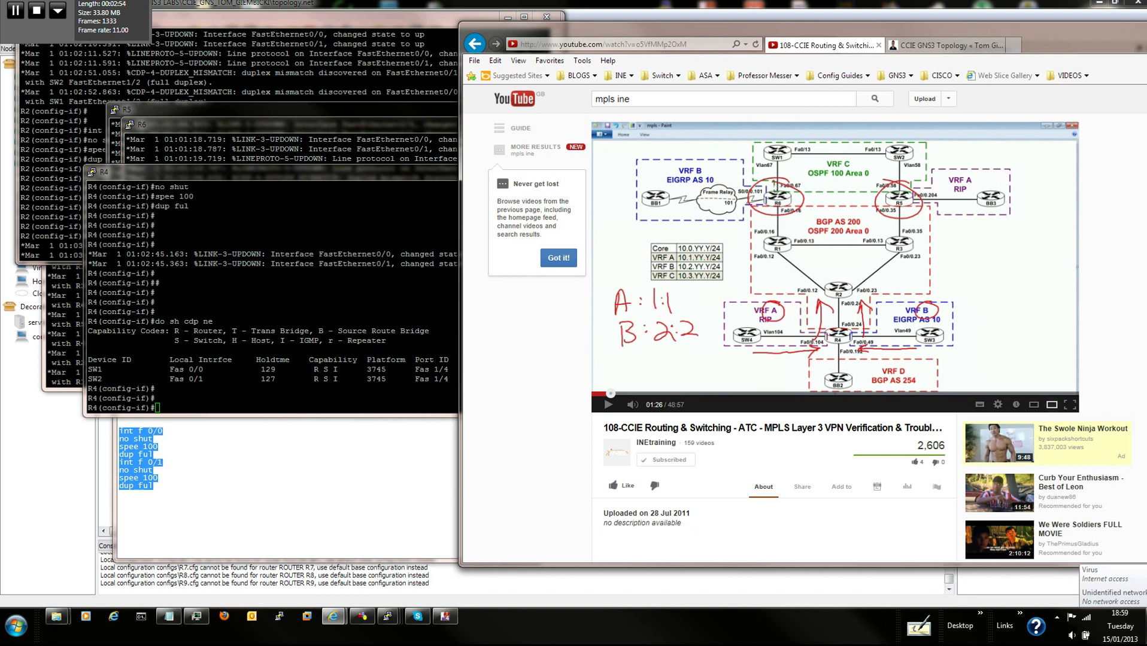
# Enter FastEthernet 0/0 interface configuration on R4 with 'int f 0/0'.
pyautogui.hotkey('alt', 'Tab')
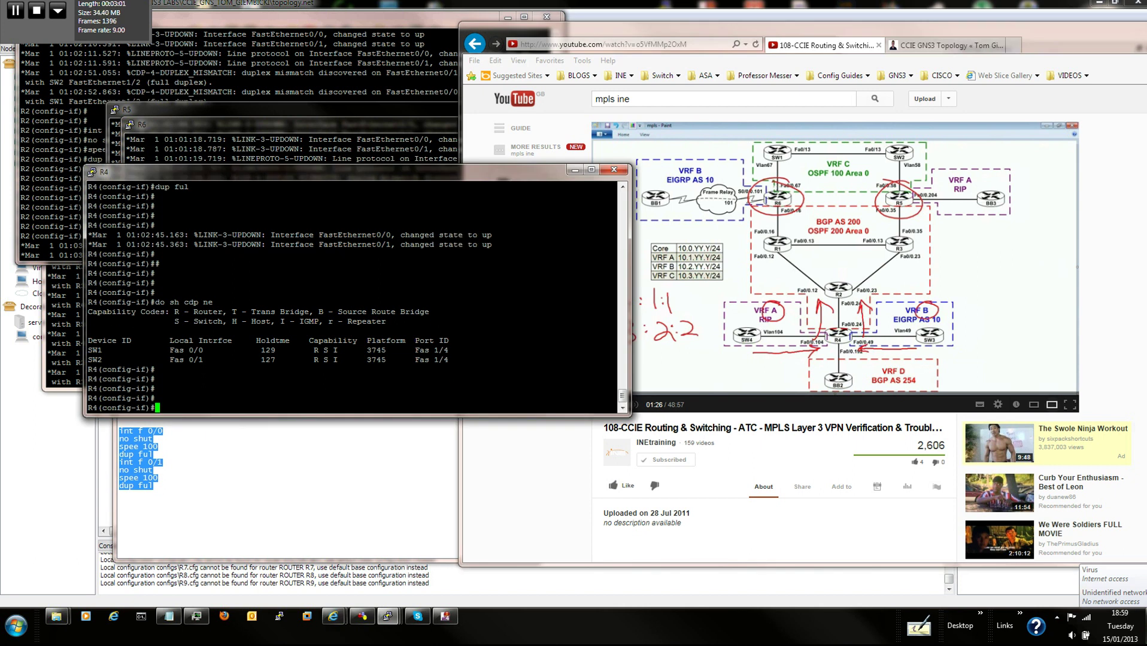
pyautogui.write('int f 0/0')
pyautogui.press('Return')
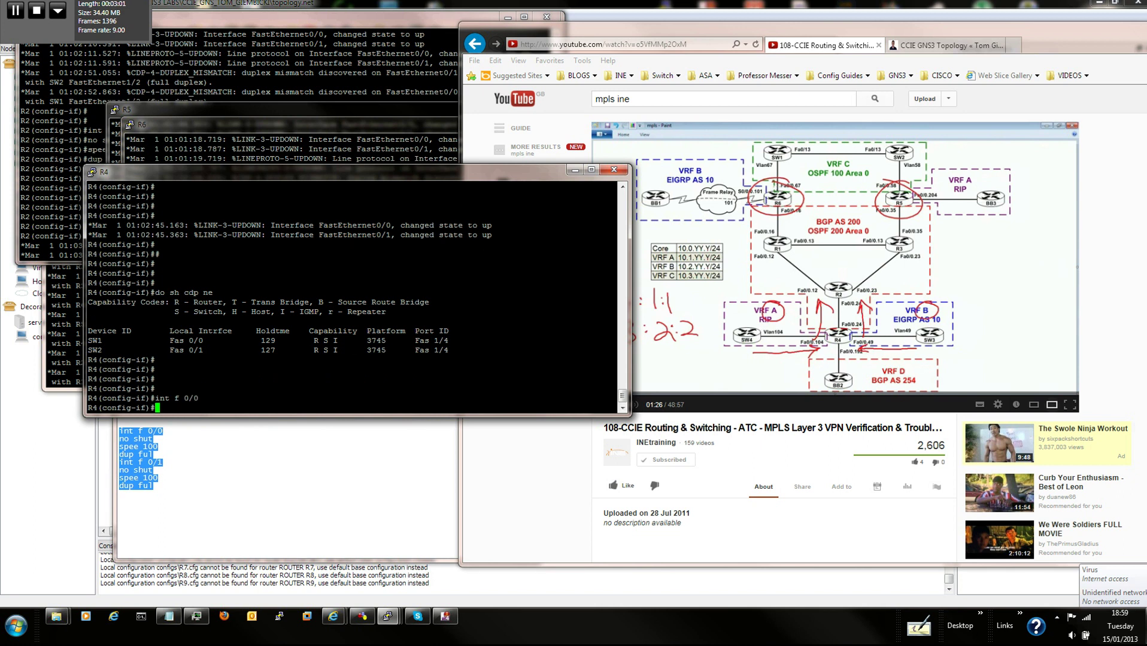
# Draft int f 0/0 and subinterface f 0/0.192 with 'encap dot 192' and 'ip add' in Notepad.
pyautogui.click(119, 502)
pyautogui.write('int f ')
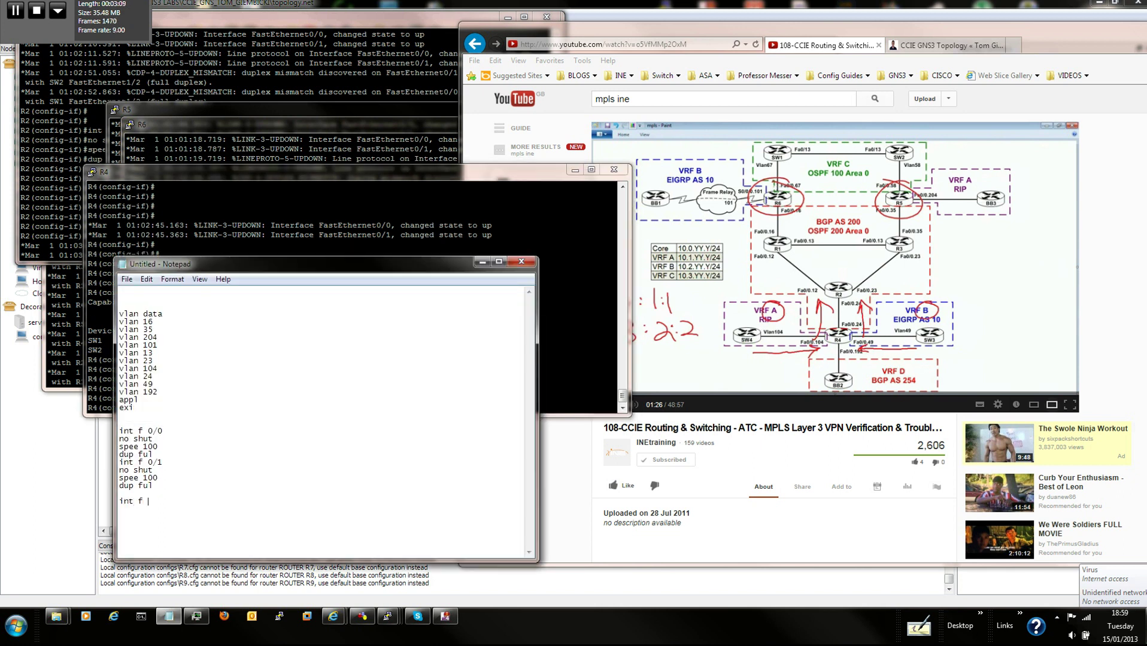
pyautogui.write('0/0')
pyautogui.press('Return')
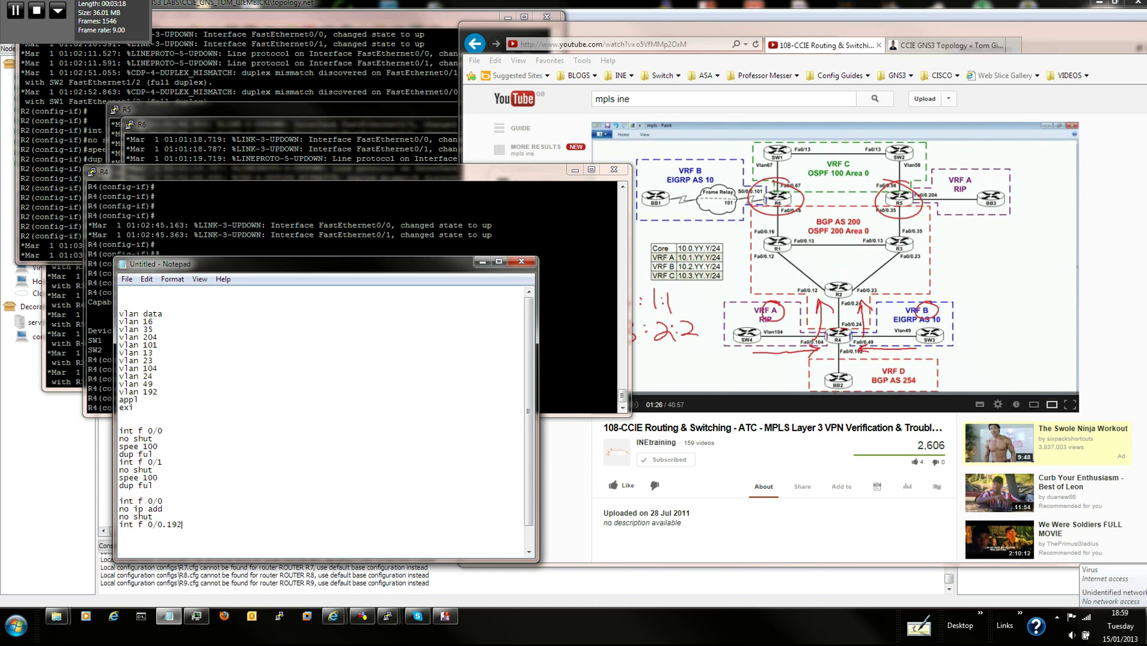
pyautogui.press('Return')
pyautogui.write('encap dopt')
pyautogui.press('BackSpace')
pyautogui.press('BackSpace')
pyautogui.write('ot 192')
pyautogui.press('Return')
pyautogui.write('ip add')
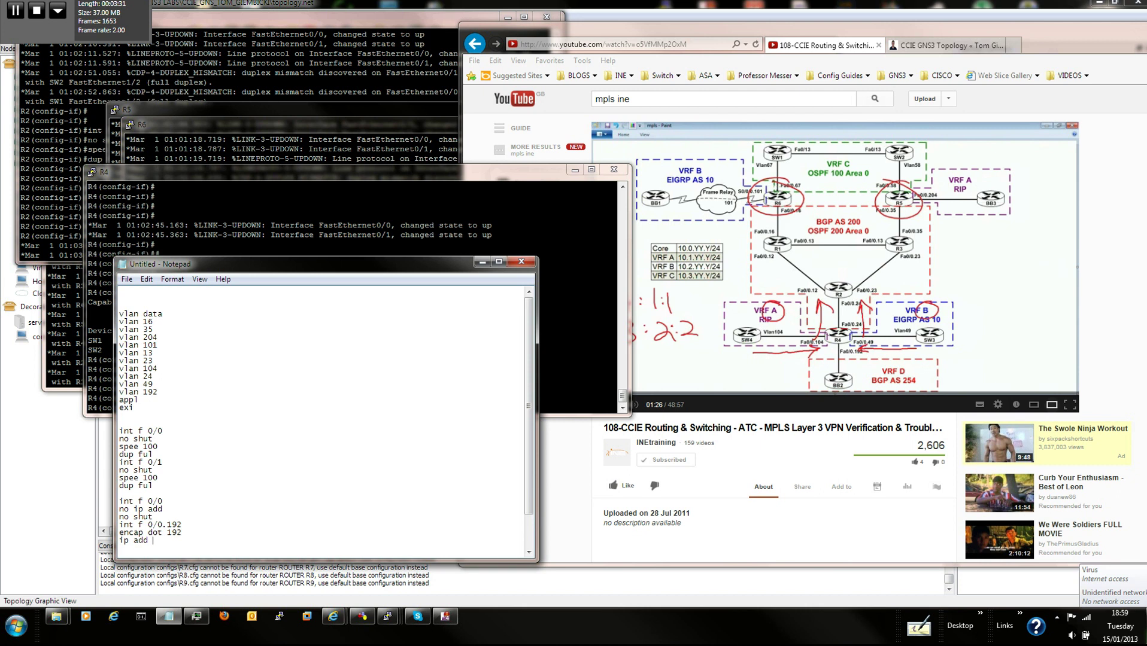
pyautogui.click(802, 30)
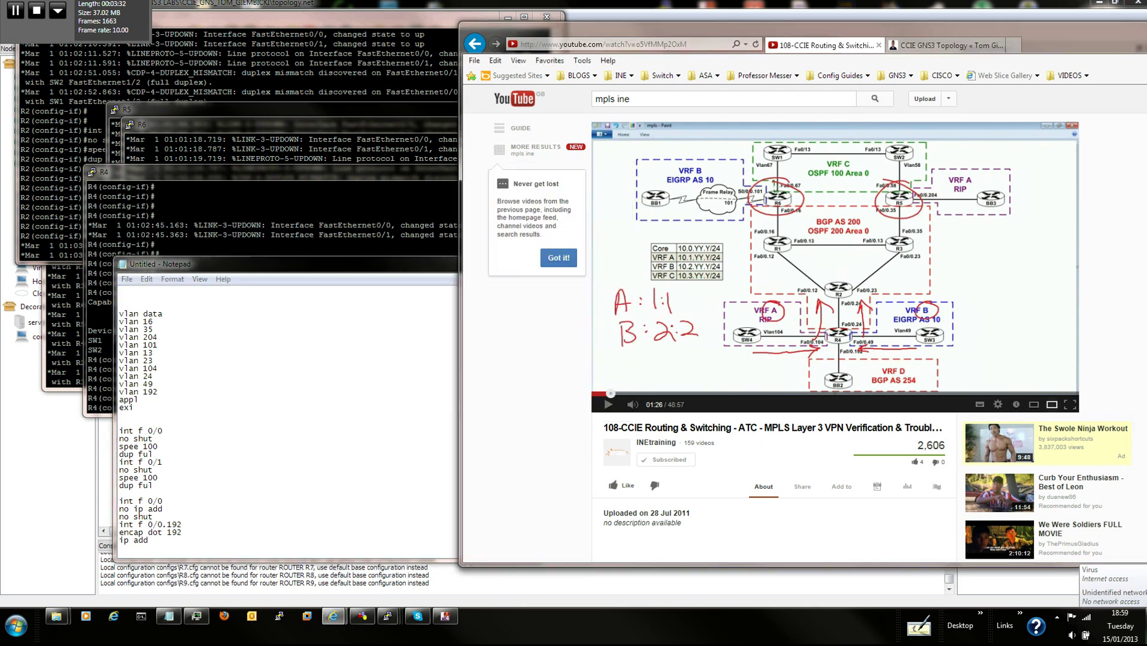
pyautogui.doubleClick(802, 29)
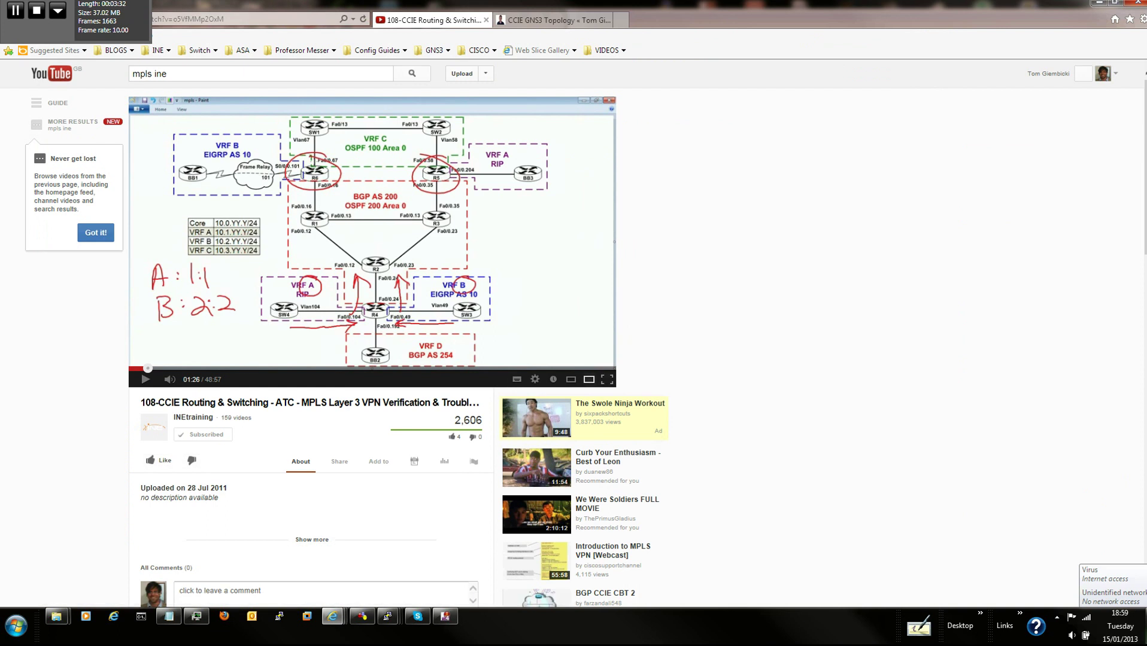
pyautogui.click(607, 380)
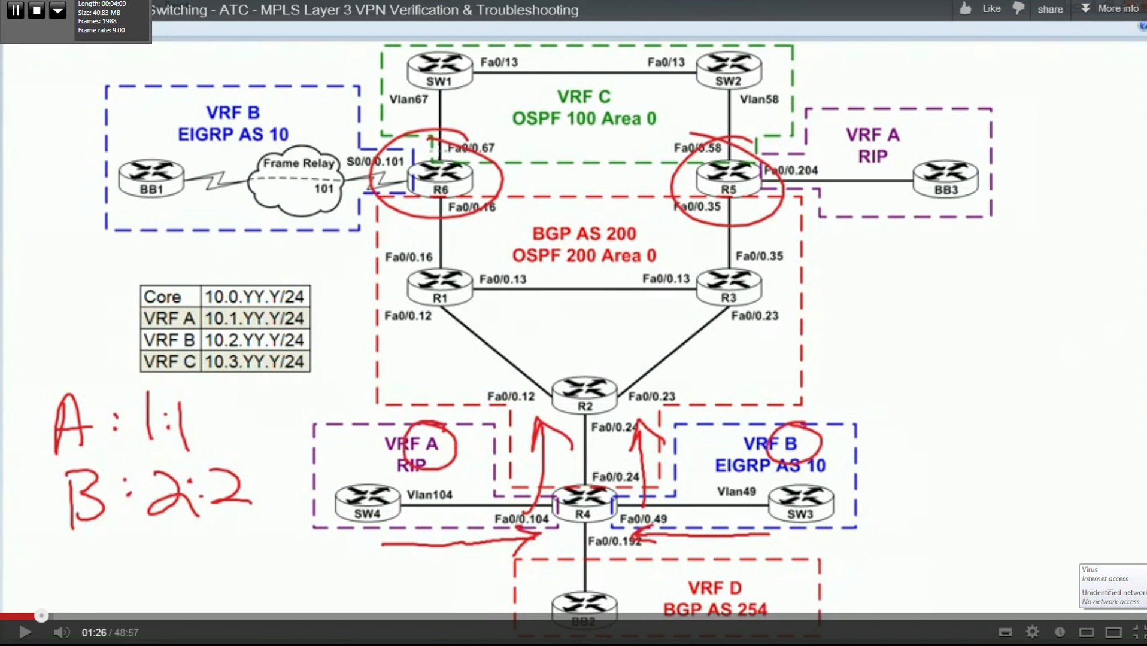
pyautogui.press('space')
pyautogui.press('space')
pyautogui.press('Escape')
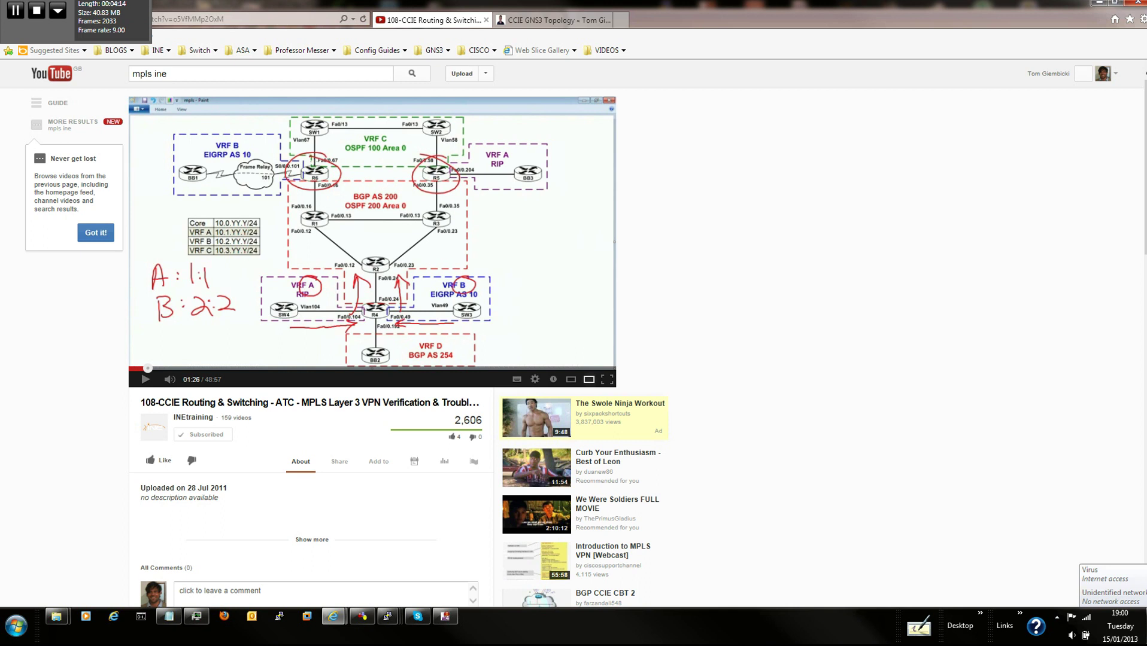
pyautogui.moveTo(718, 8); pyautogui.dragTo(1065, 28)
# Complete the Fa0/0.192 block with 10.0.49.4 255.255.255.0 and paste a copy of it below.
pyautogui.hotkey('alt', 'Tab')
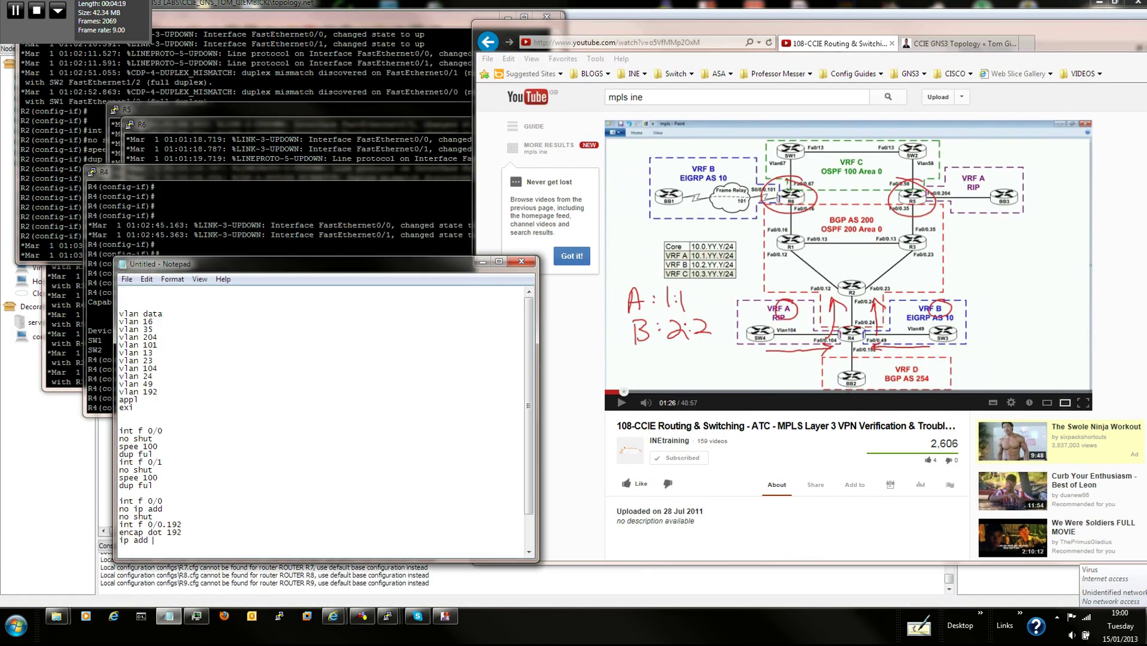
pyautogui.write('10.0.49.4 255.255.255.0')
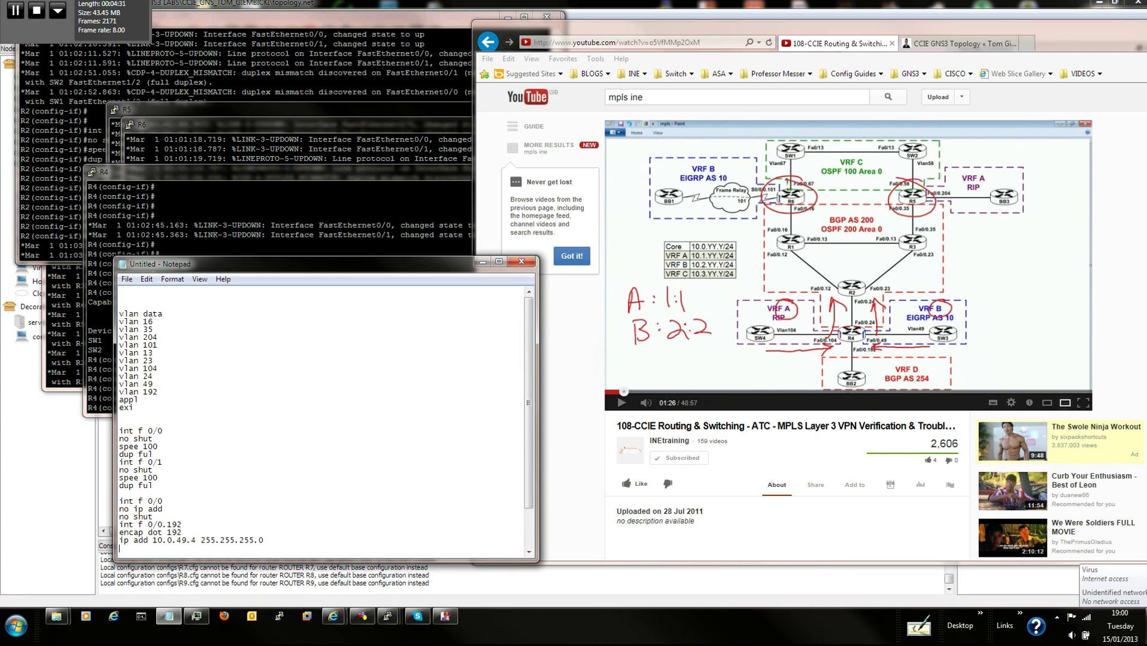
pyautogui.moveTo(119, 525); pyautogui.dragTo(264, 541)
pyautogui.hotkey('ctrl', 'c')
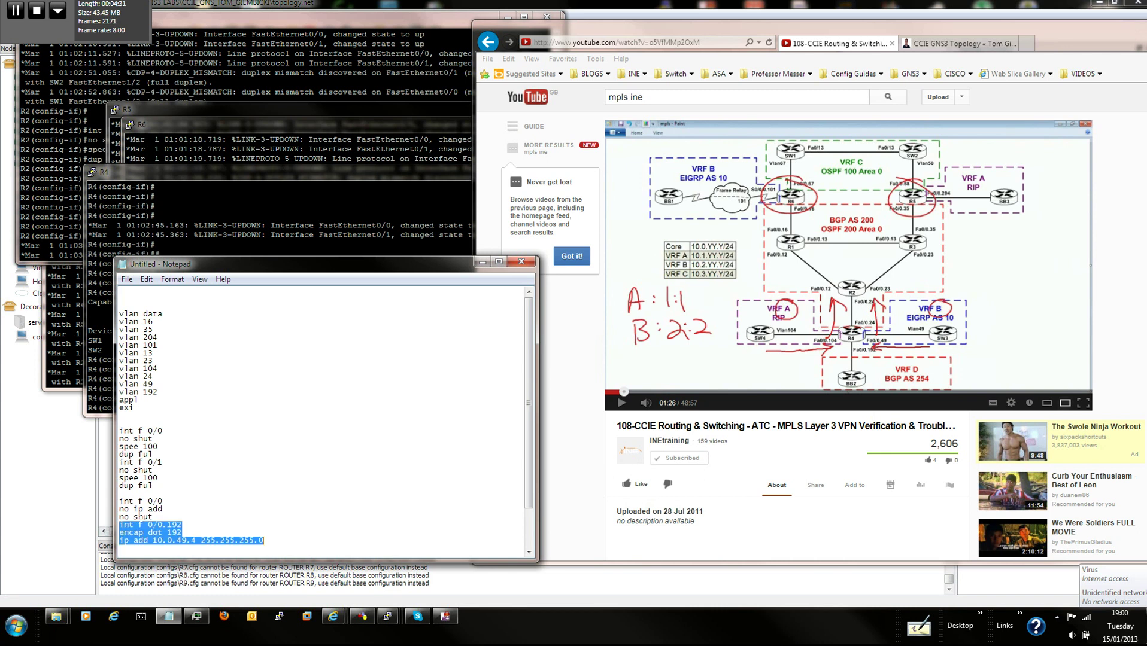
pyautogui.click(264, 541)
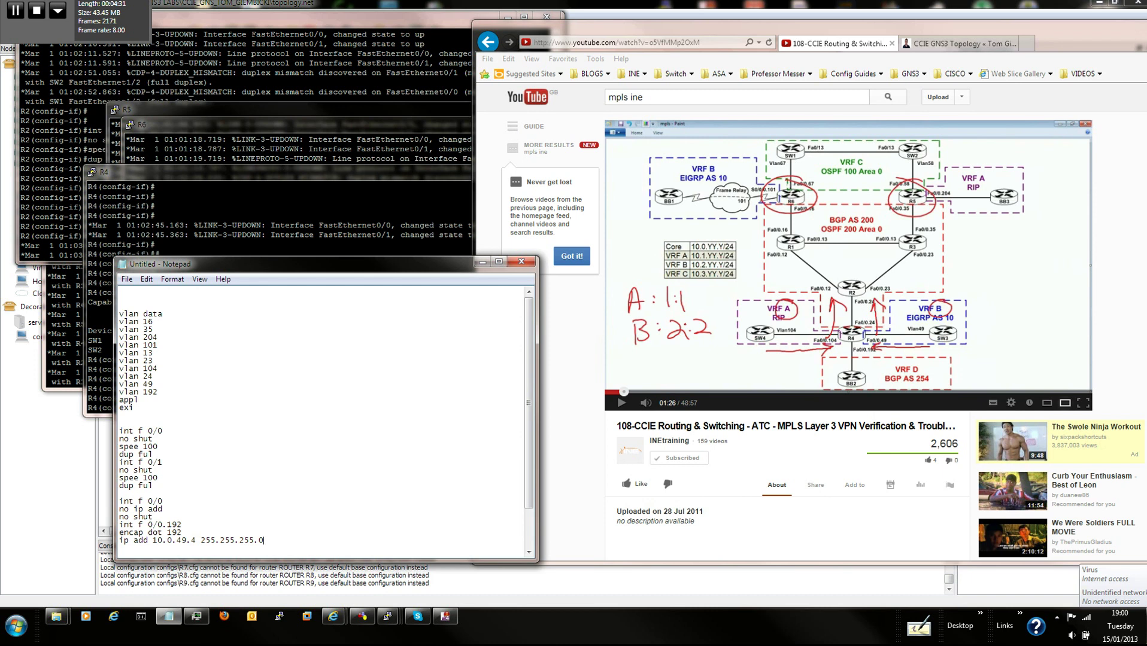
pyautogui.hotkey('ctrl', 'v')
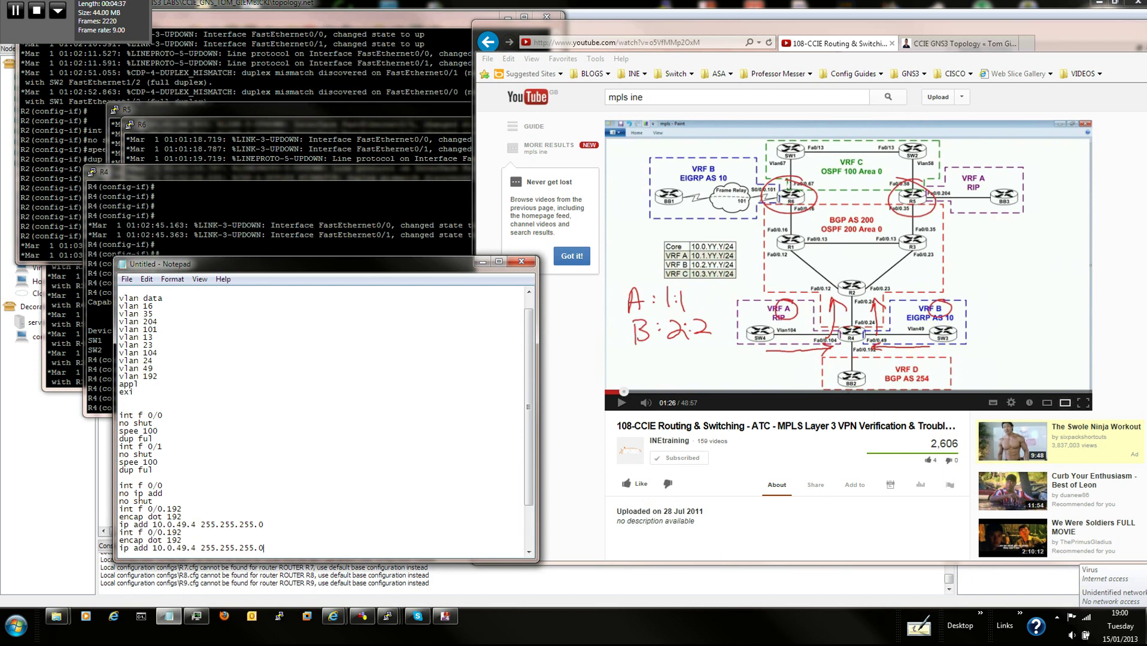
# Edit the copy to Fa0/0.104 with 'encap dot 104' and 10.0.104.4, then paste another copy.
pyautogui.press('BackSpace')
pyautogui.press('BackSpace')
pyautogui.write('04')
pyautogui.press('Down')
pyautogui.press('BackSpace')
pyautogui.press('BackSpace')
pyautogui.press('BackSpace')
pyautogui.write('104')
pyautogui.hotkey('shift', 'Right')
pyautogui.hotkey('shift', 'Right')
pyautogui.hotkey('shift', 'Right')
pyautogui.hotkey('shift', 'Right')
pyautogui.press('Right')
pyautogui.press('Right')
pyautogui.hotkey('shift', 'Right')
pyautogui.hotkey('shift', 'Right')
pyautogui.write('104')
pyautogui.press('End')
pyautogui.press('Return')
pyautogui.hotkey('ctrl', 'v')
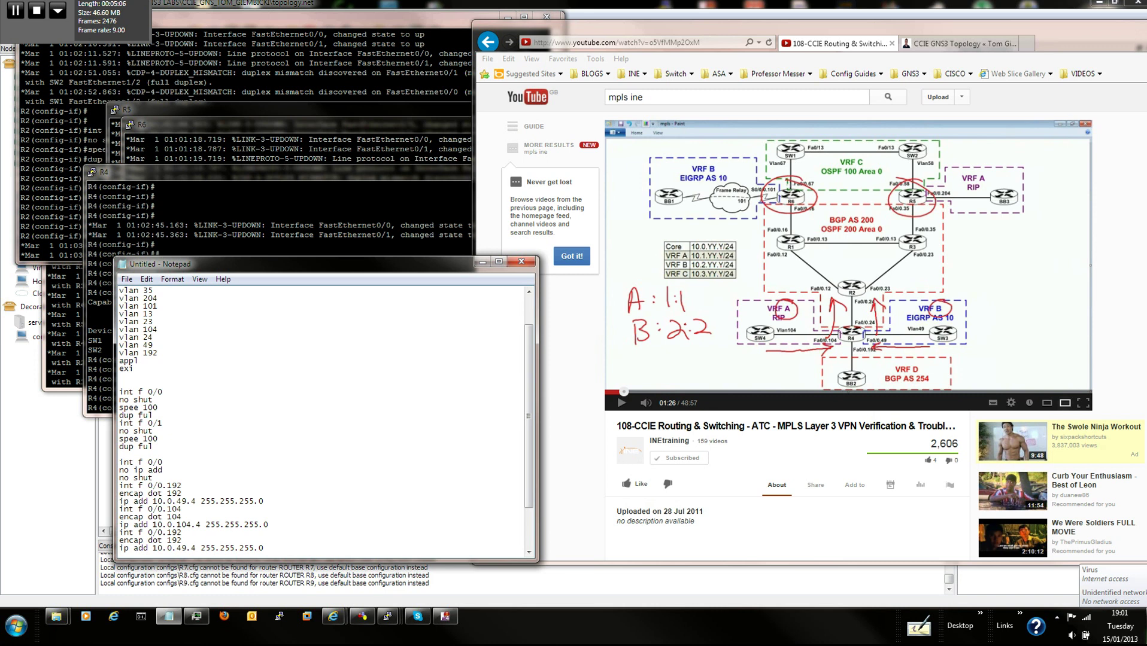
# Turn the third block into Fa0/0.49 with dot1Q 49, and fix the first block's address to 10.0.192.4.
pyautogui.press('BackSpace')
pyautogui.press('BackSpace')
pyautogui.press('BackSpace')
pyautogui.write('49')
pyautogui.moveTo(177, 501); pyautogui.dragTo(186, 502)
pyautogui.write('192')
pyautogui.press('BackSpace')
pyautogui.press('BackSpace')
pyautogui.press('BackSpace')
pyautogui.write('49')
# Paste another block and edit it to Fa0/0.24, 'encap dot 24', address 10.0.24.4 255.255.255.0.
pyautogui.press('Return')
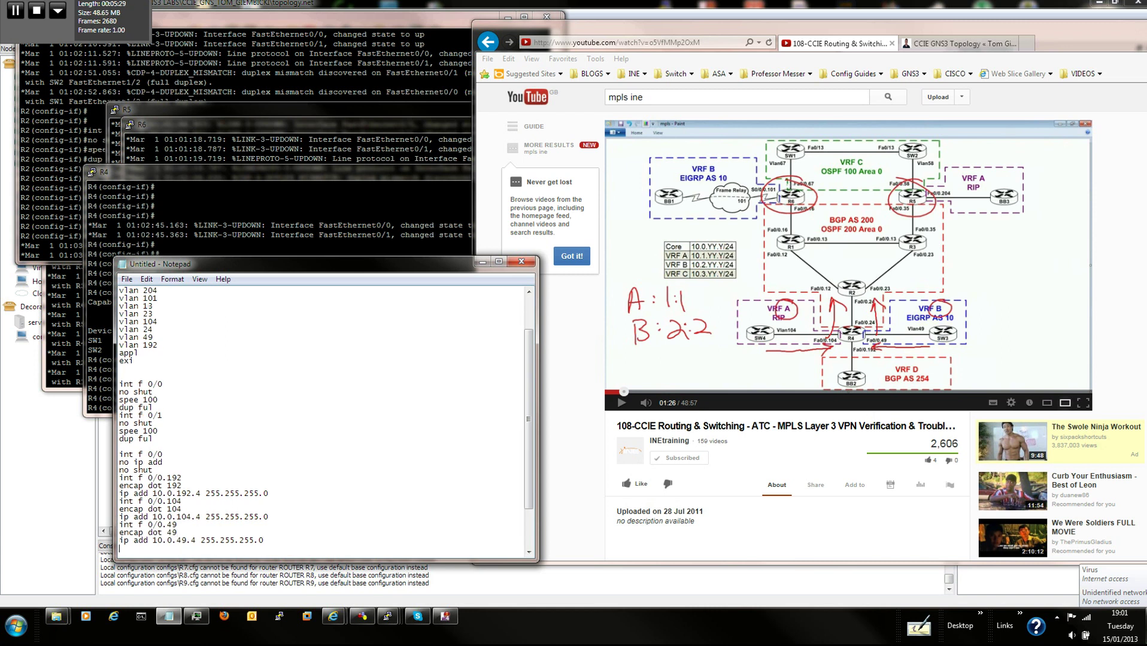
pyautogui.hotkey('ctrl', 'v')
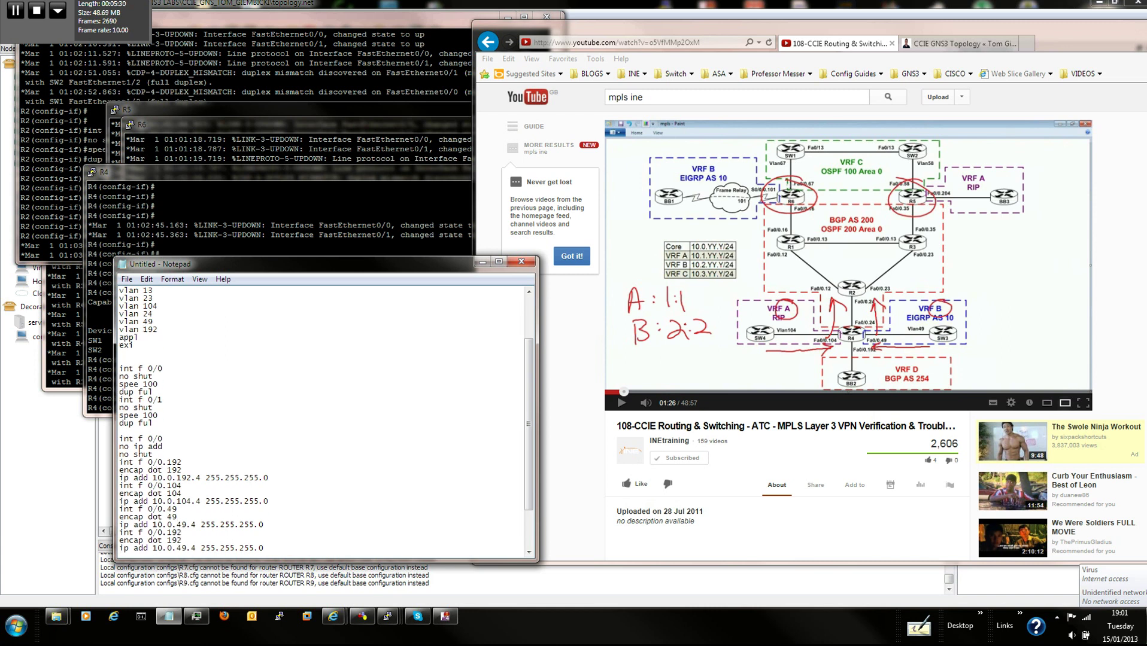
pyautogui.press('BackSpace')
pyautogui.press('BackSpace')
pyautogui.write('25')
pyautogui.press('BackSpace')
pyautogui.write('4')
pyautogui.press('BackSpace')
pyautogui.press('BackSpace')
pyautogui.press('BackSpace')
pyautogui.write('24')
pyautogui.press('BackSpace')
pyautogui.press('BackSpace')
pyautogui.write('24')
pyautogui.press('Return')
pyautogui.press('Return')
pyautogui.press('Return')
pyautogui.press('Return')
pyautogui.press('Return')
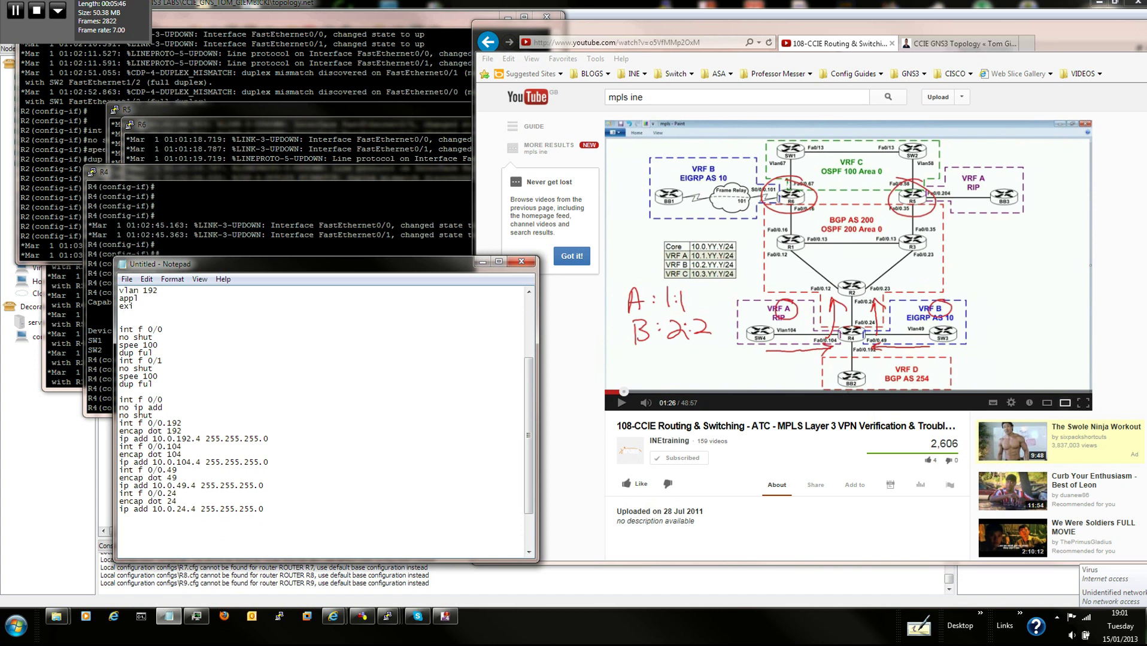
# Review the subinterface blocks and select the entire R4 interface configuration.
pyautogui.moveTo(119, 470); pyautogui.dragTo(249, 486)
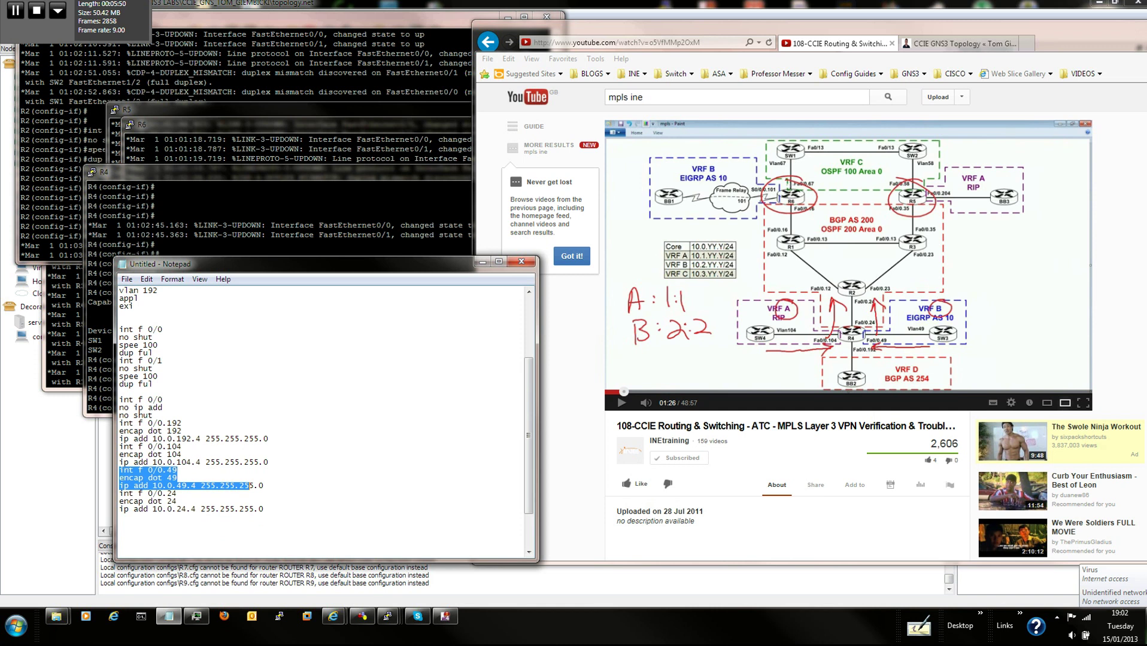
pyautogui.moveTo(123, 423); pyautogui.dragTo(263, 463)
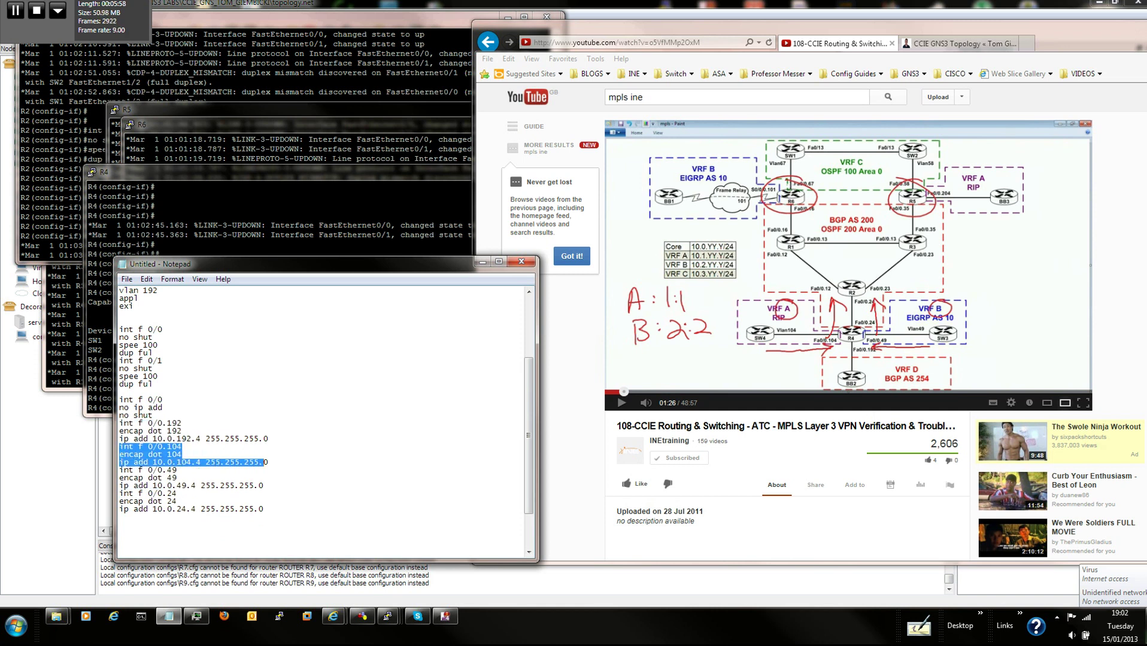
pyautogui.moveTo(119, 489); pyautogui.dragTo(255, 509)
pyautogui.click(119, 516)
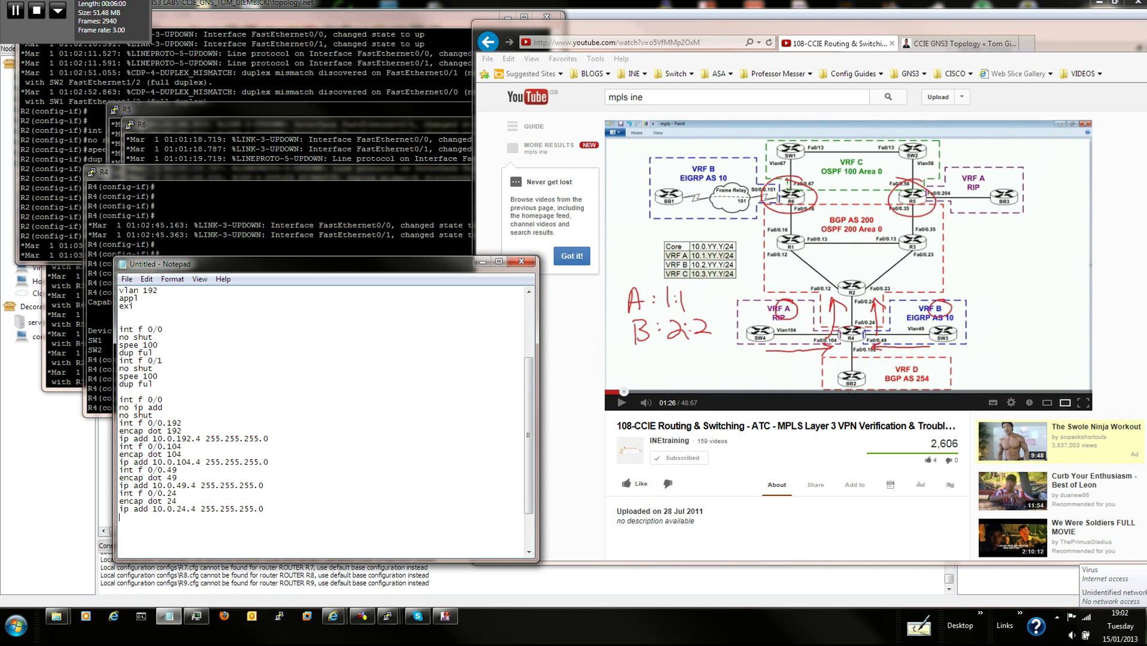
pyautogui.moveTo(120, 400); pyautogui.dragTo(264, 510)
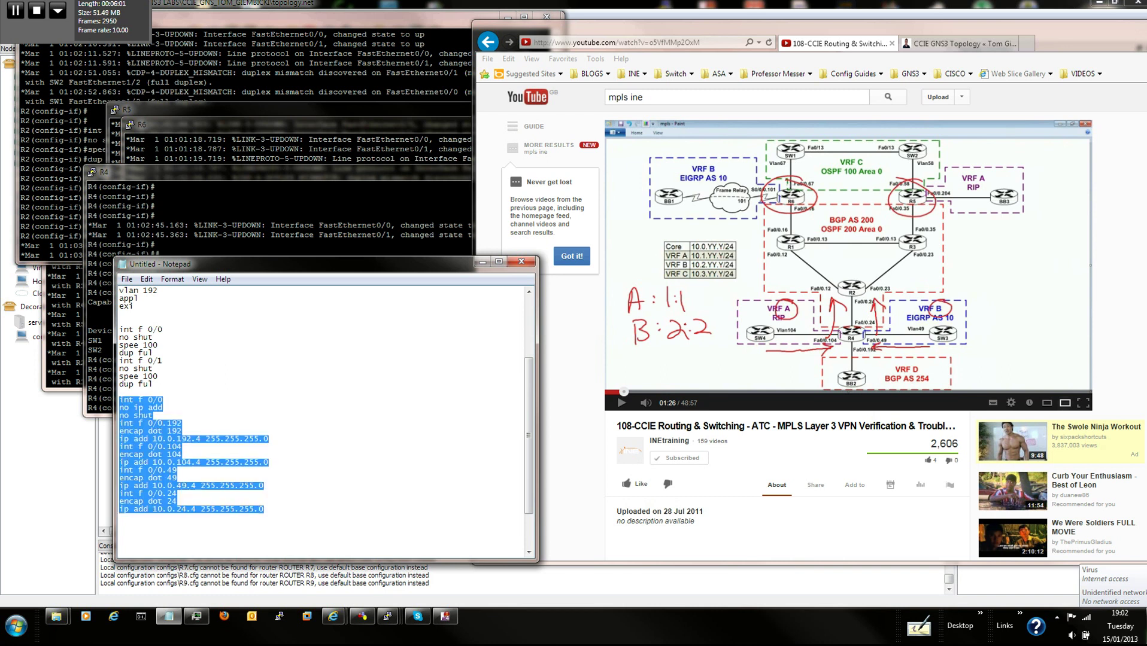
# Paste the copied Fa0/0.192, .104, .49 and .24 subinterface commands into R4's console and submit them.
pyautogui.click(300, 209)
pyautogui.rightClick(300, 209)
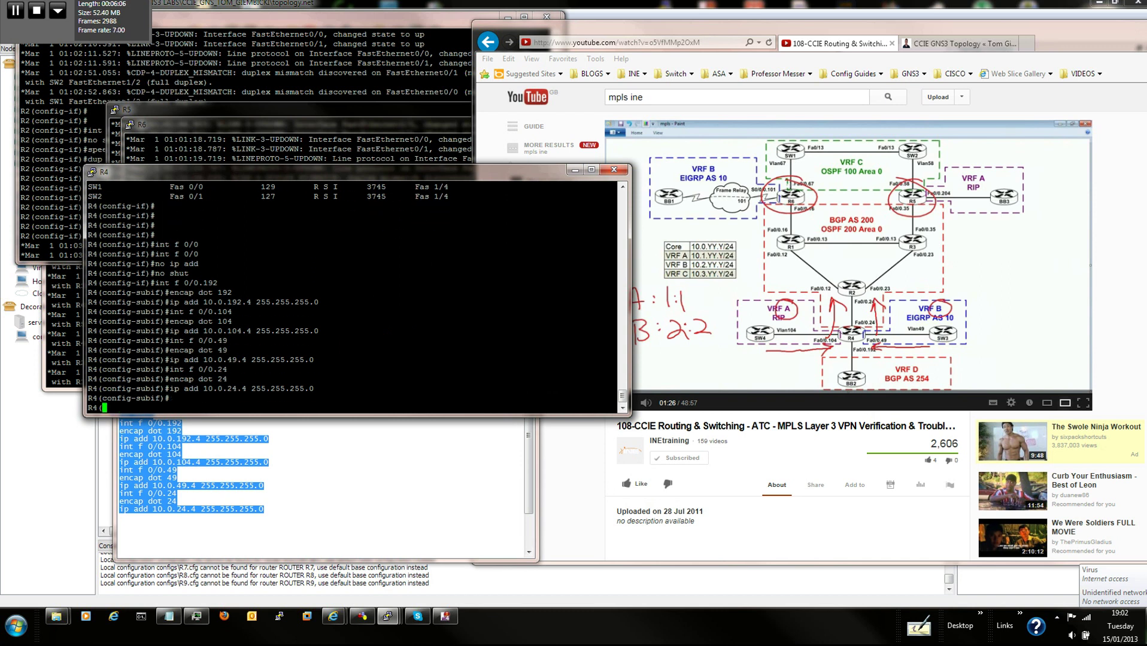
pyautogui.press('Return')
pyautogui.press('Return')
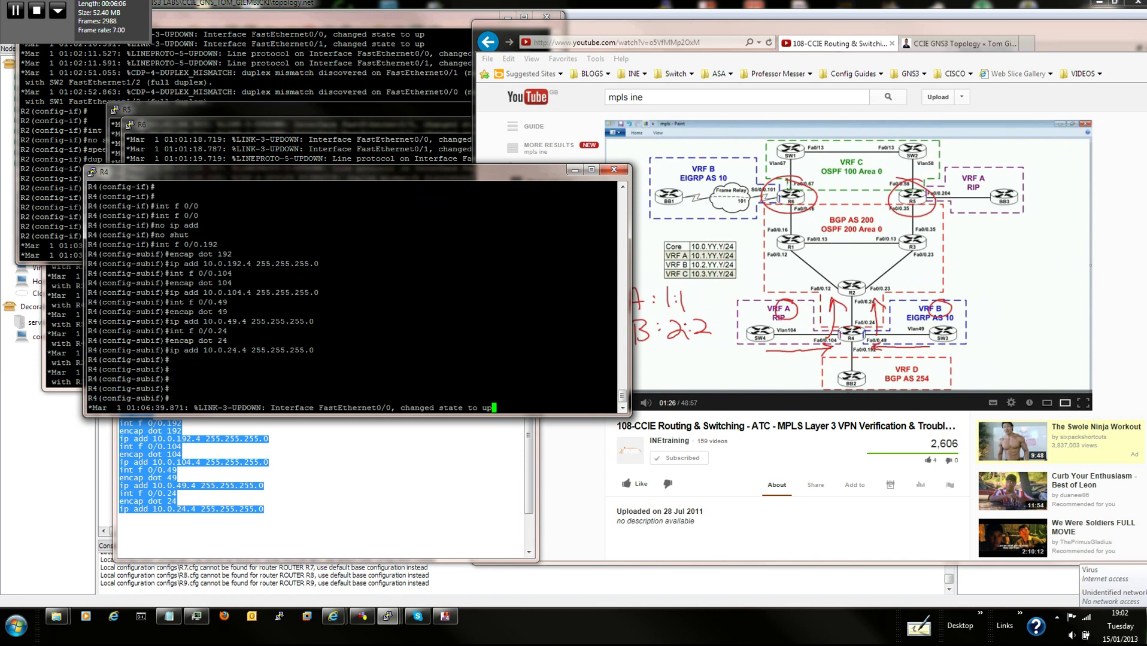
pyautogui.press('Return')
pyautogui.press('Return')
pyautogui.press('Return')
# On R4, run 'do sh ip int br' and 'do sh cdp ne' to check subinterfaces and neighbours.
pyautogui.write('dos h')
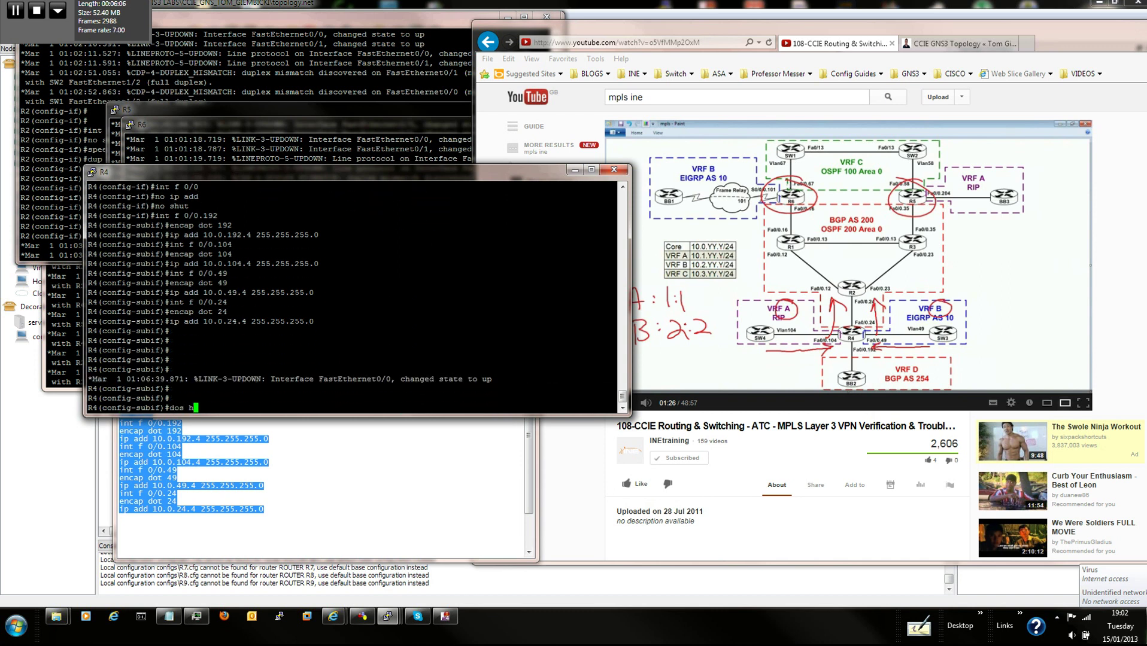
pyautogui.press('BackSpace')
pyautogui.press('BackSpace')
pyautogui.press('BackSpace')
pyautogui.write('sh ip int br')
pyautogui.press('Return')
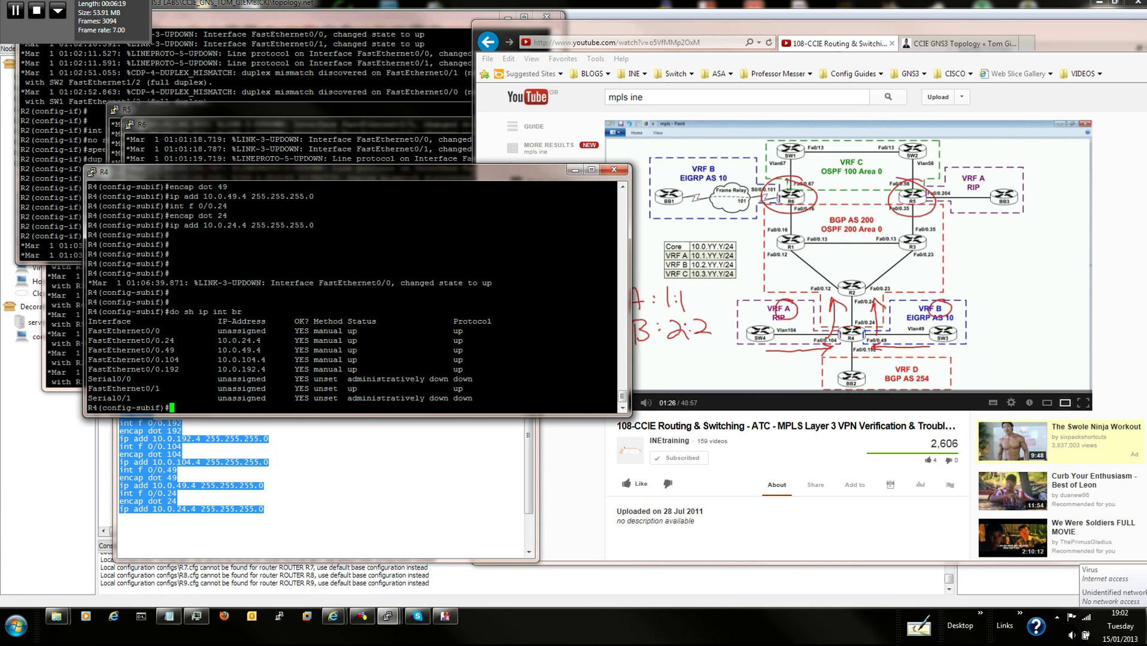
pyautogui.moveTo(359, 172); pyautogui.dragTo(524, 60)
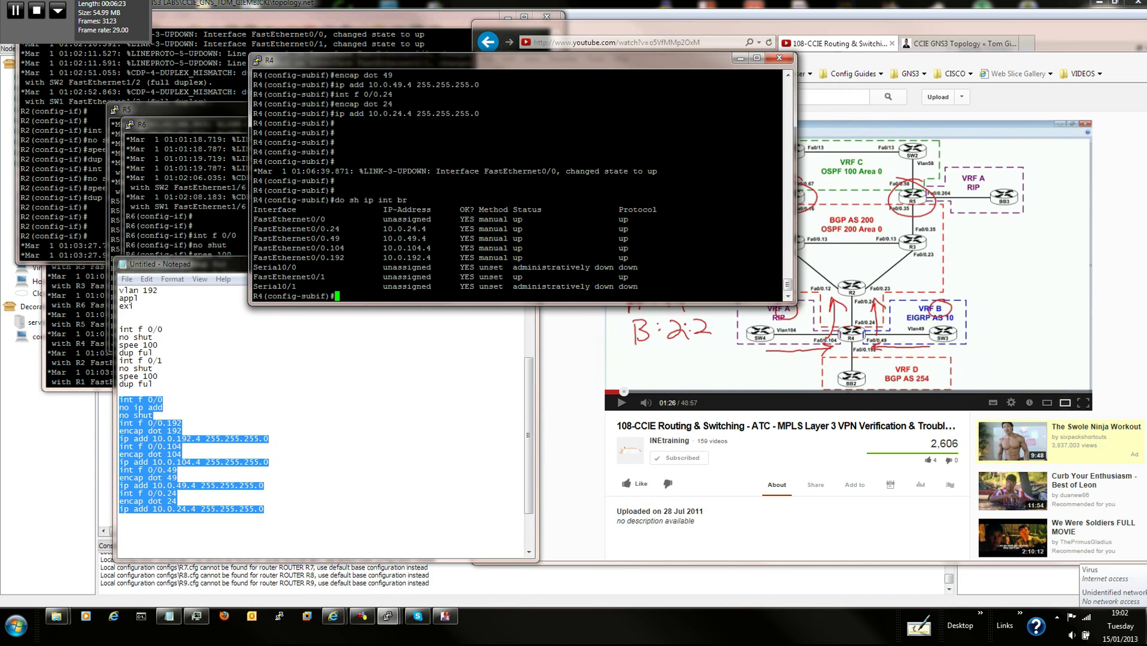
pyautogui.write('do sh cdp ne')
pyautogui.press('Return')
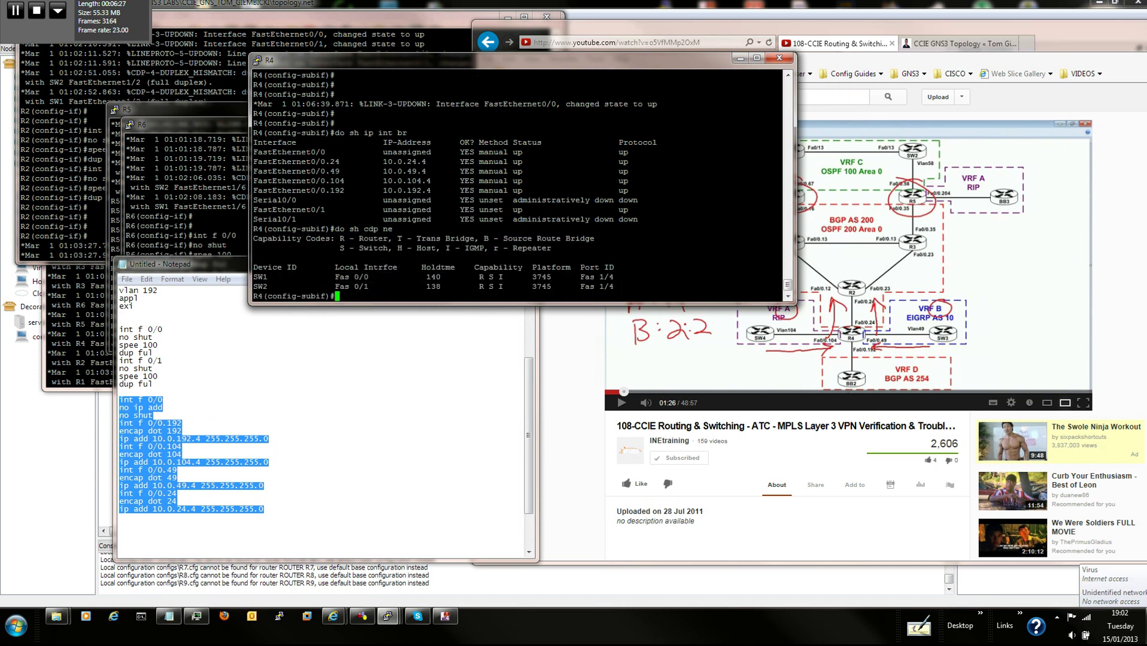
# On SW1's console, run 'sh vlan-sw' and page through the output showing VLANs 24, 49, 104, 192.
pyautogui.click(387, 617)
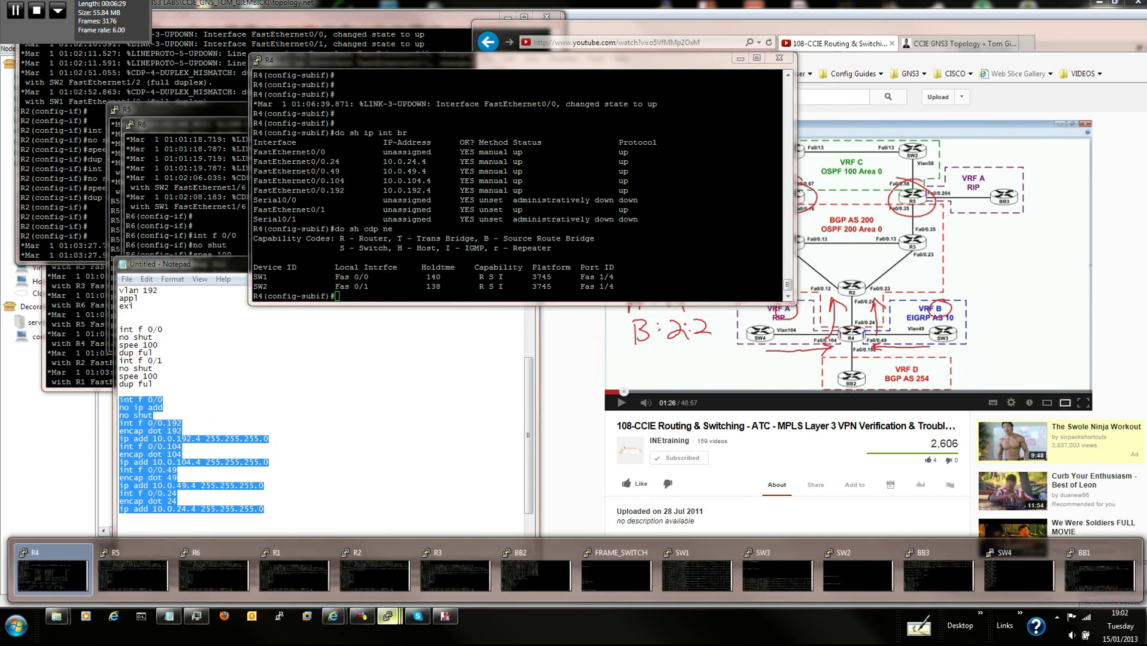
pyautogui.click(697, 571)
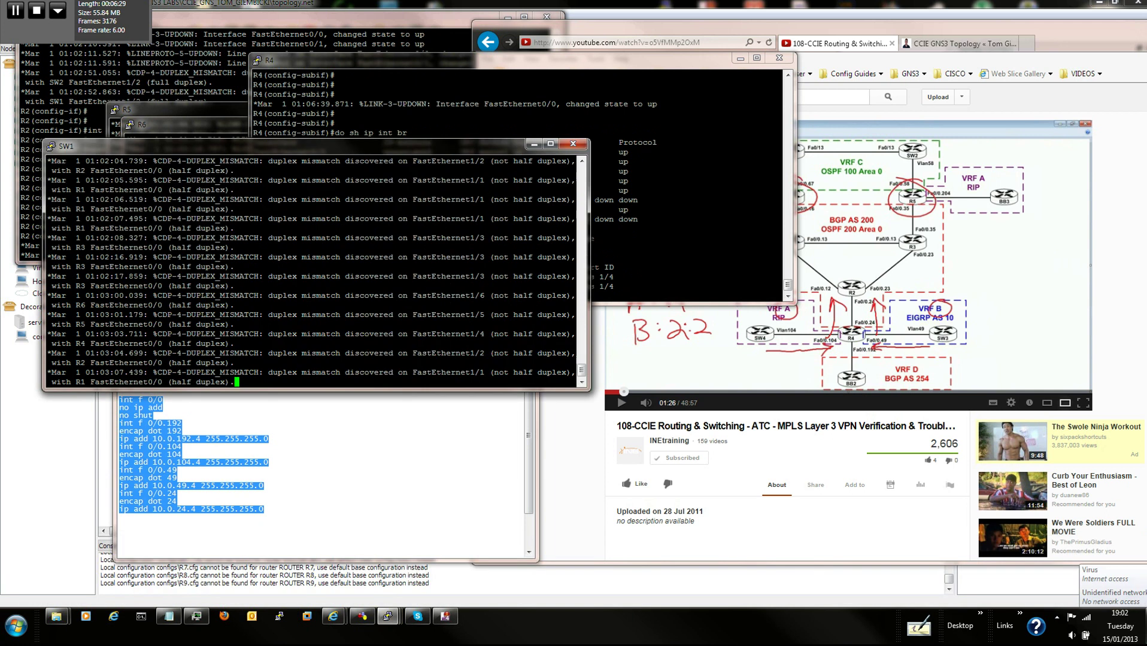
pyautogui.moveTo(335, 145); pyautogui.dragTo(384, 263)
pyautogui.press('Return')
pyautogui.press('Return')
pyautogui.press('Return')
pyautogui.press('Return')
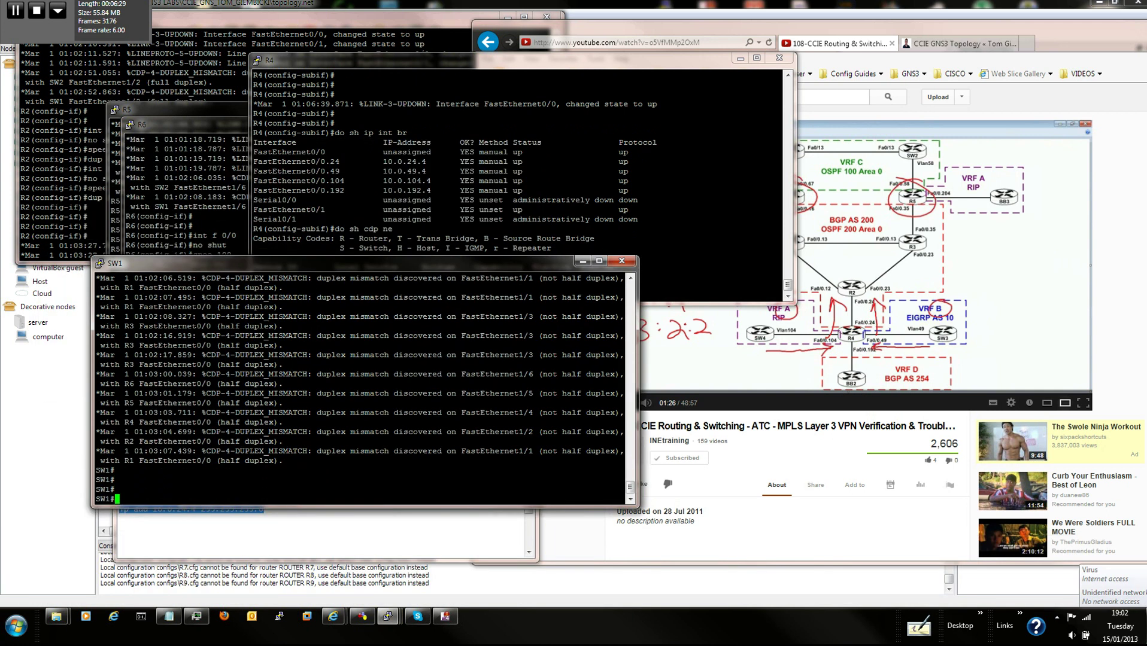
pyautogui.write('sh vlan-sw')
pyautogui.press('Return')
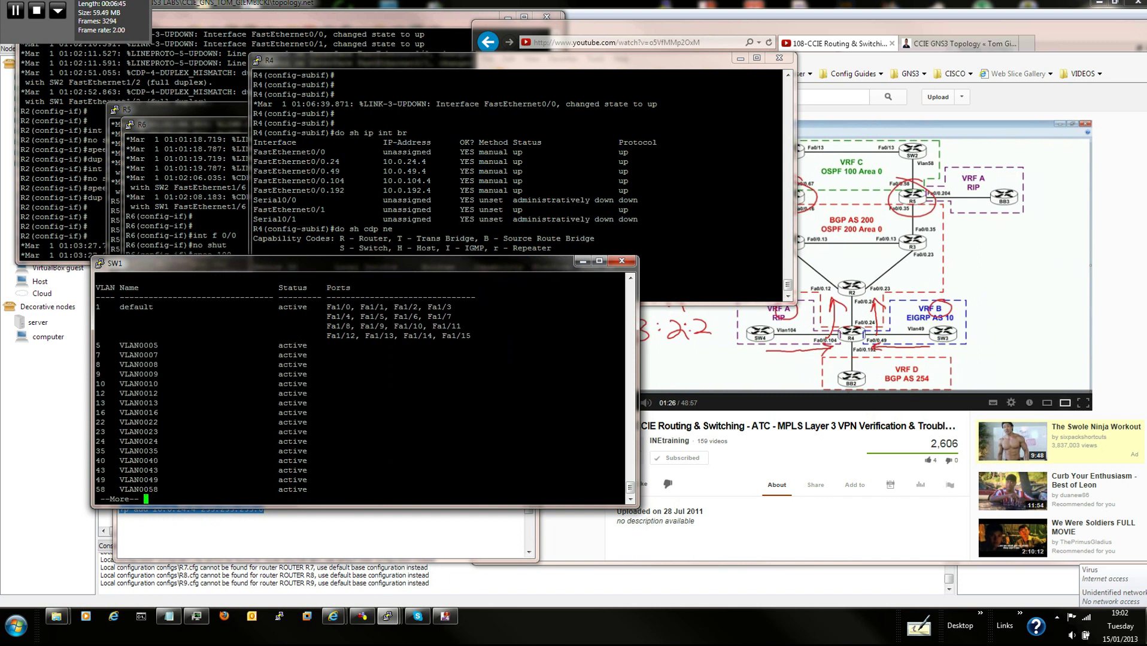
pyautogui.press('space')
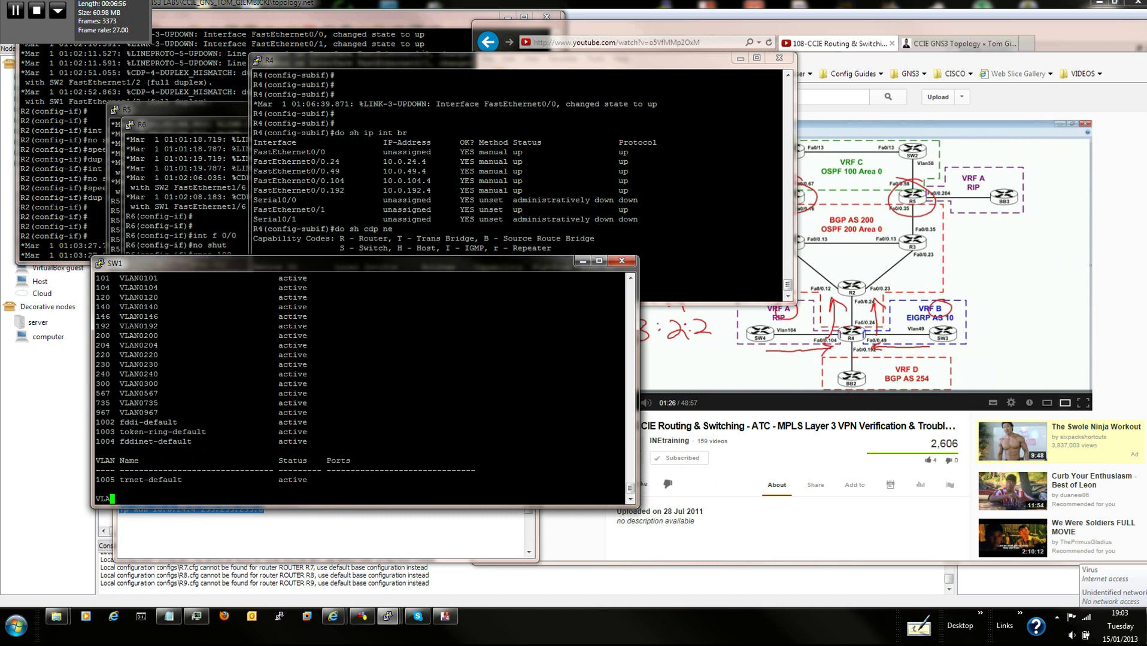
# Glance at the R4 console, return to SW1, and hide the Task Manager window.
pyautogui.click(515, 180)
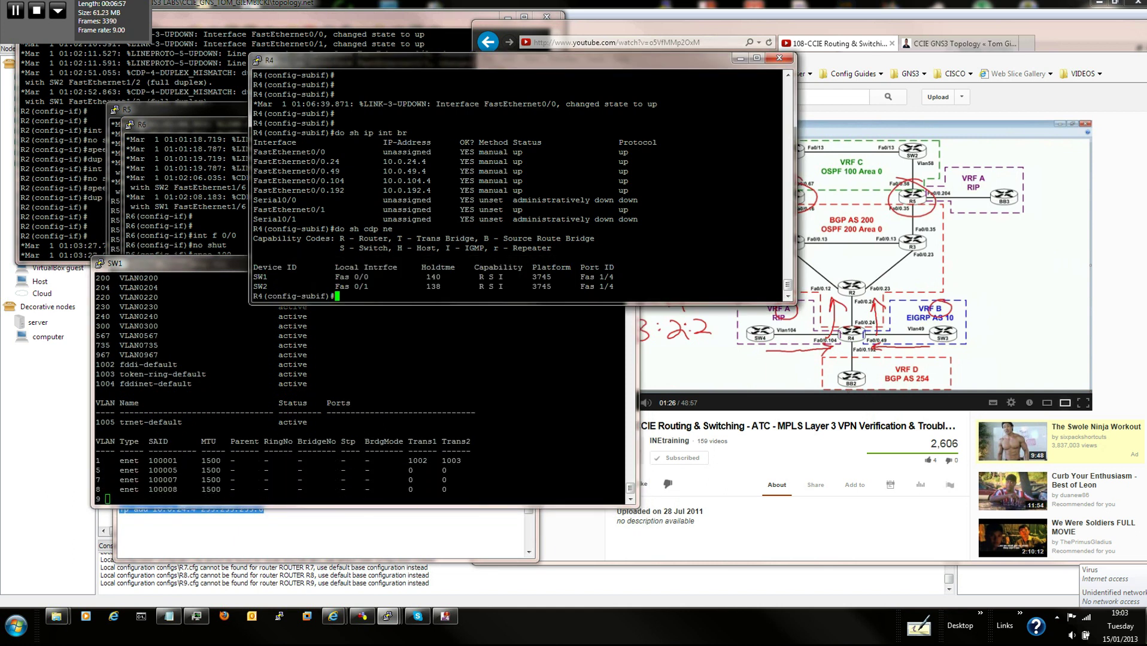
pyautogui.hotkey('alt', 'Tab')
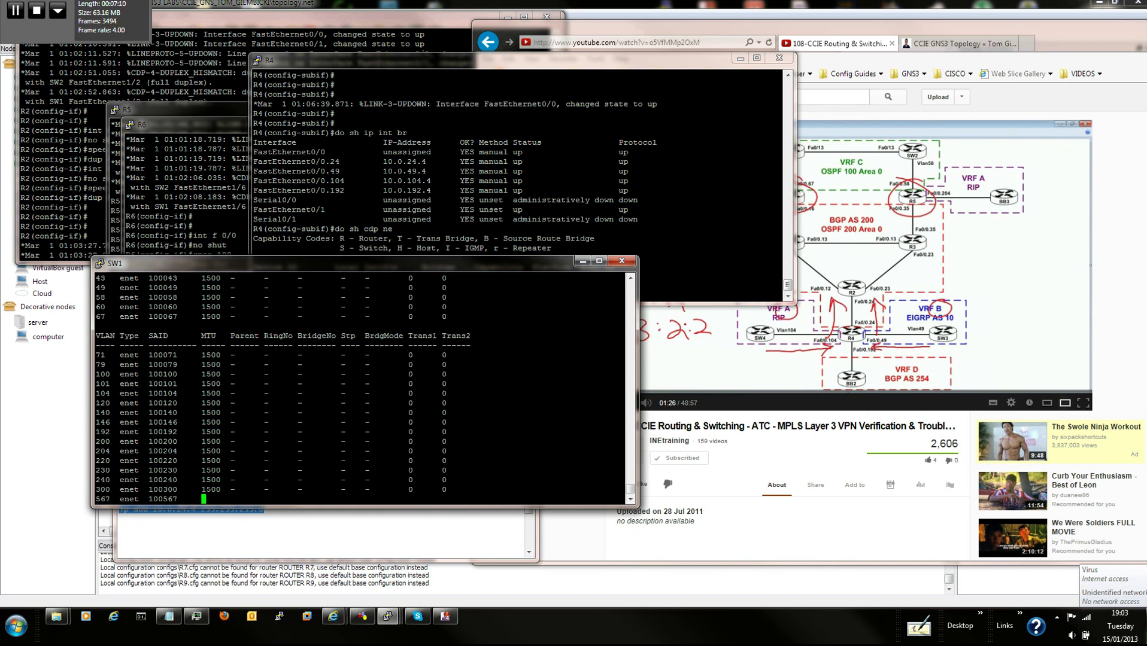
pyautogui.click(197, 616)
pyautogui.moveTo(1065, 244); pyautogui.dragTo(680, 90)
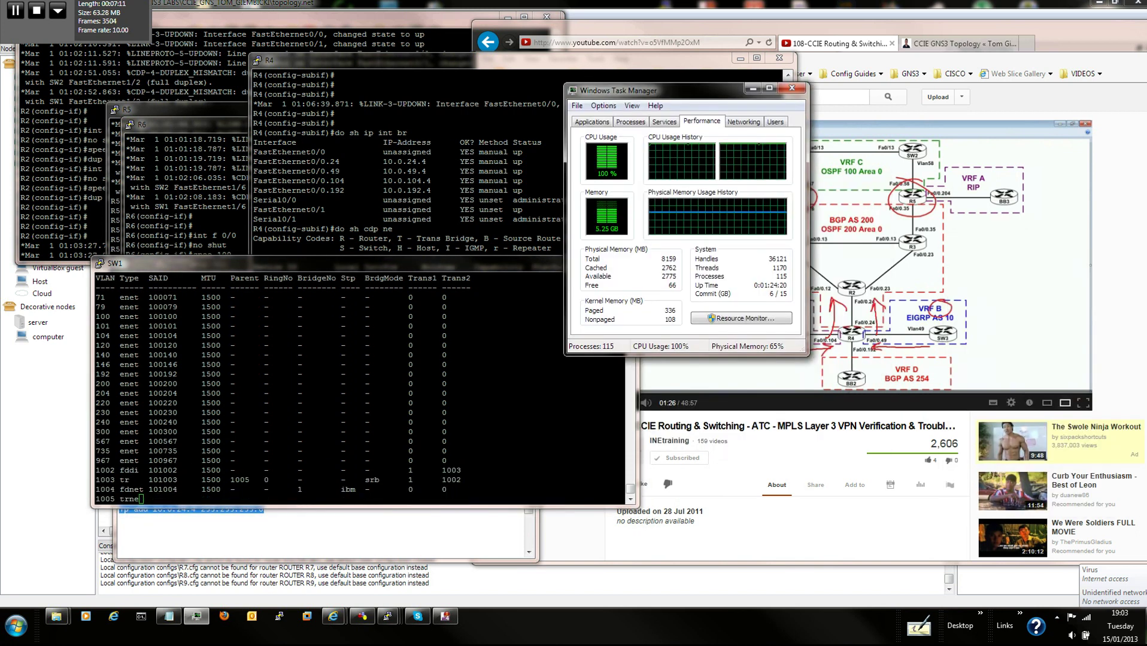
pyautogui.click(753, 89)
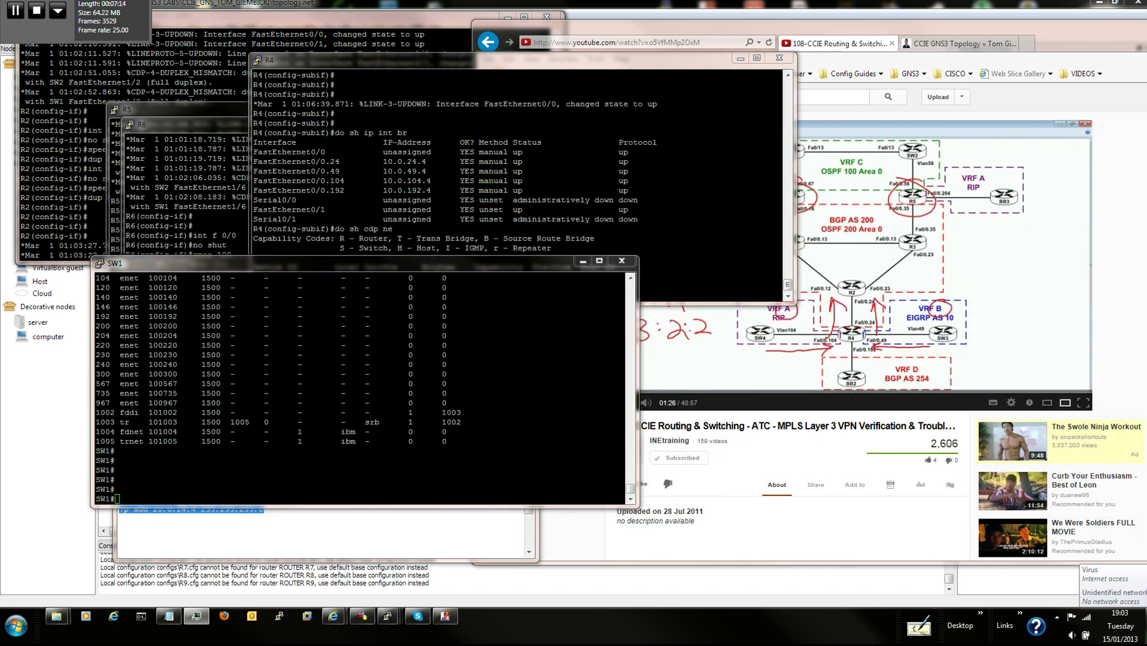
# On SW1, configure interface Fa1/4 as a trunk with 'swi mo tru'.
pyautogui.write('conf t')
pyautogui.press('Return')
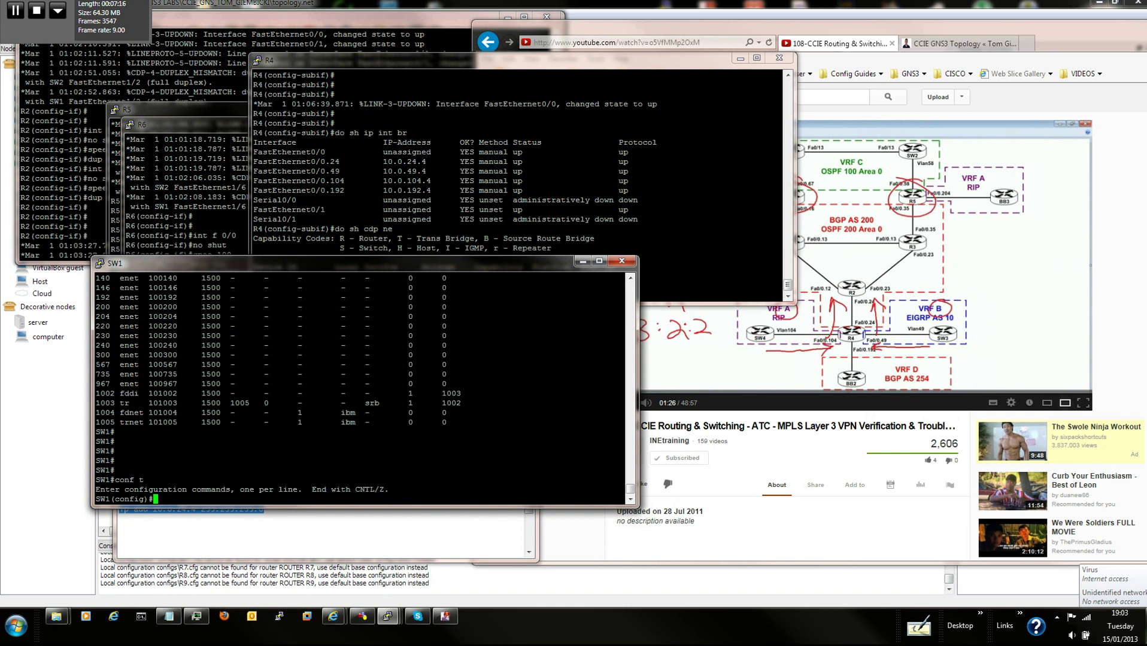
pyautogui.write('int f 1/4')
pyautogui.press('Return')
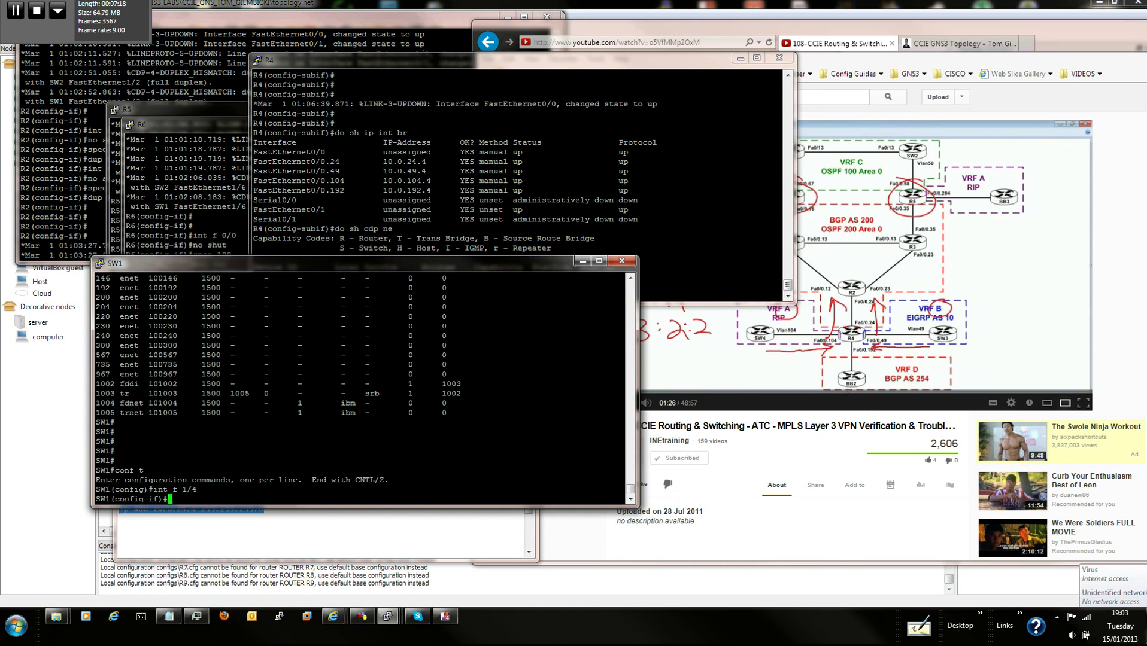
pyautogui.write('swi mo tru')
pyautogui.press('Return')
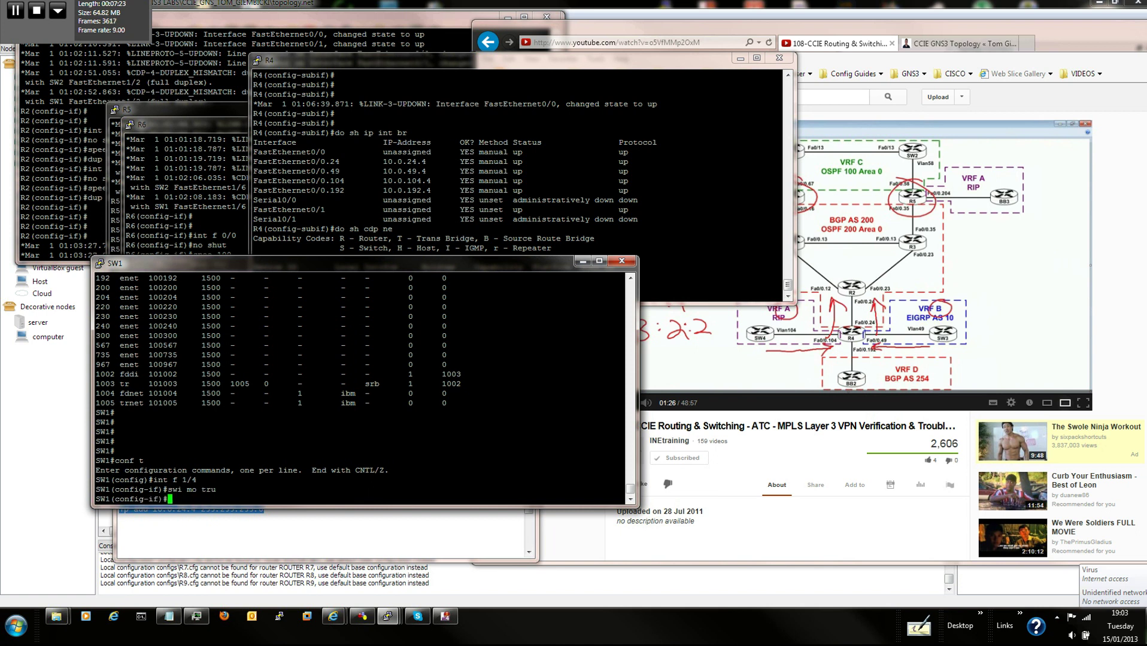
# Set Fa1/4's trunk encapsulation to dot1Q, correcting a typo, and enable the port with 'no shut'.
pyautogui.write('sdwi tru enc do')
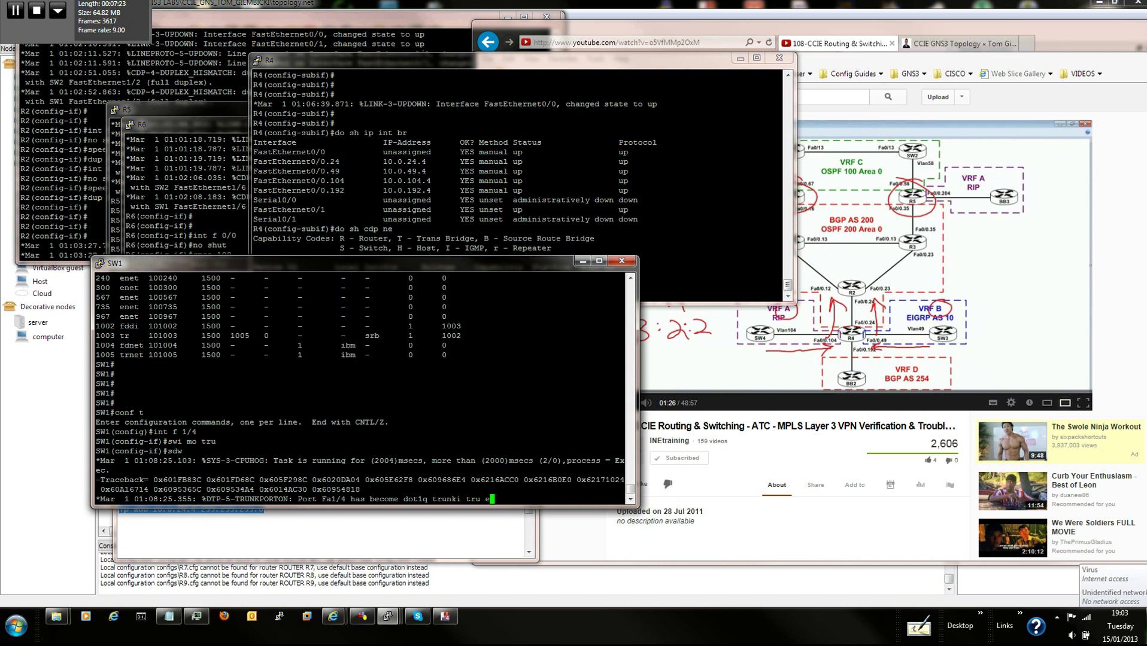
pyautogui.press('Return')
pyautogui.press('Up')
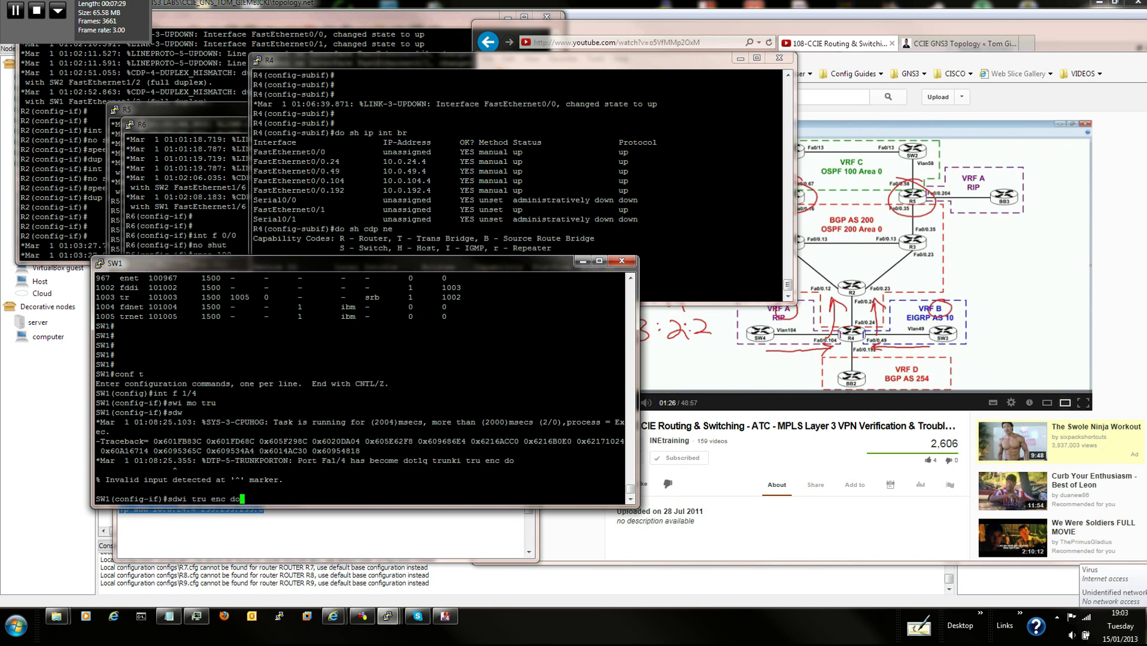
pyautogui.press('BackSpace')
pyautogui.press('BackSpace')
pyautogui.press('BackSpace')
pyautogui.press('BackSpace')
pyautogui.press('BackSpace')
pyautogui.press('BackSpace')
pyautogui.press('BackSpace')
pyautogui.press('BackSpace')
pyautogui.press('BackSpace')
pyautogui.press('BackSpace')
pyautogui.press('BackSpace')
pyautogui.press('BackSpace')
pyautogui.press('BackSpace')
pyautogui.press('BackSpace')
pyautogui.write('wit tr enc do')
pyautogui.press('Return')
pyautogui.write('n')
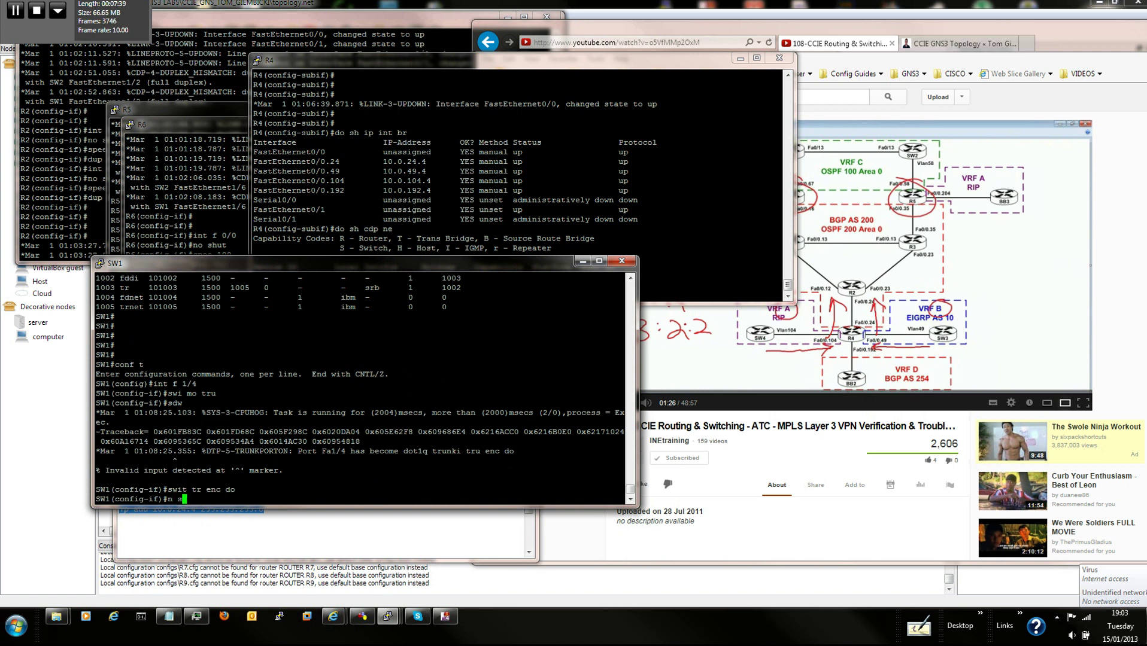
pyautogui.write('o shut')
pyautogui.press('Return')
# Move the R4 console aside to reveal the topology diagram.
pyautogui.hotkey('alt', 'Tab')
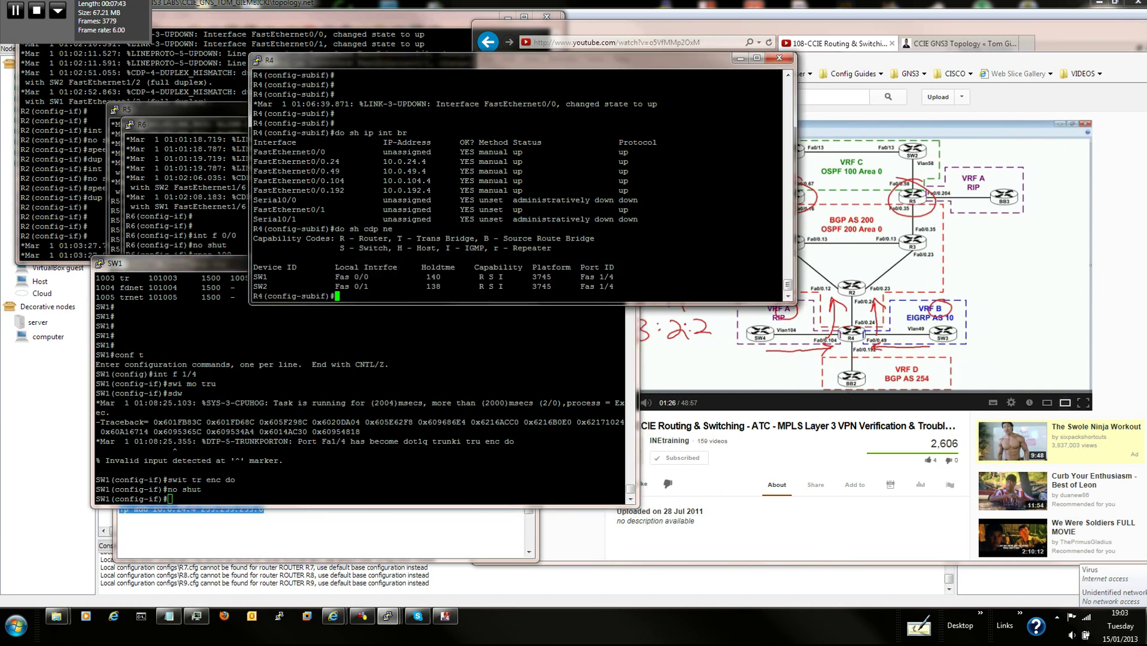
pyautogui.moveTo(467, 59); pyautogui.dragTo(340, 58)
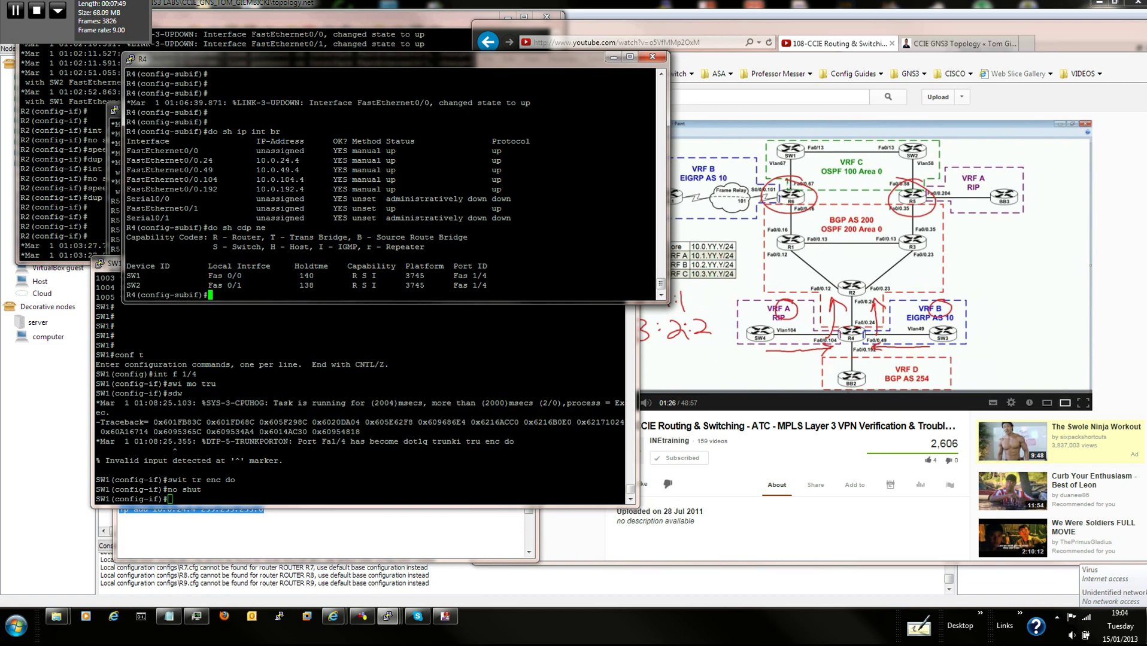
pyautogui.moveTo(387, 616)
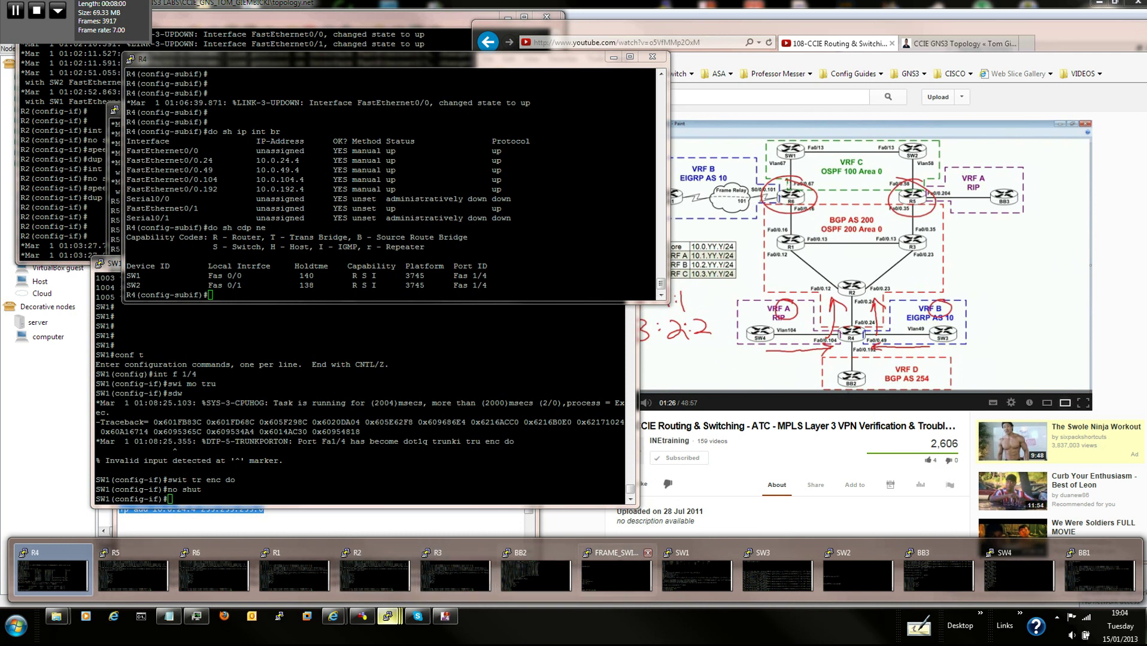
# Start a 100-packet ping from R4 to 10.0.49.9 with 'do ping 10.0.49.9 re 100'.
pyautogui.click(776, 575)
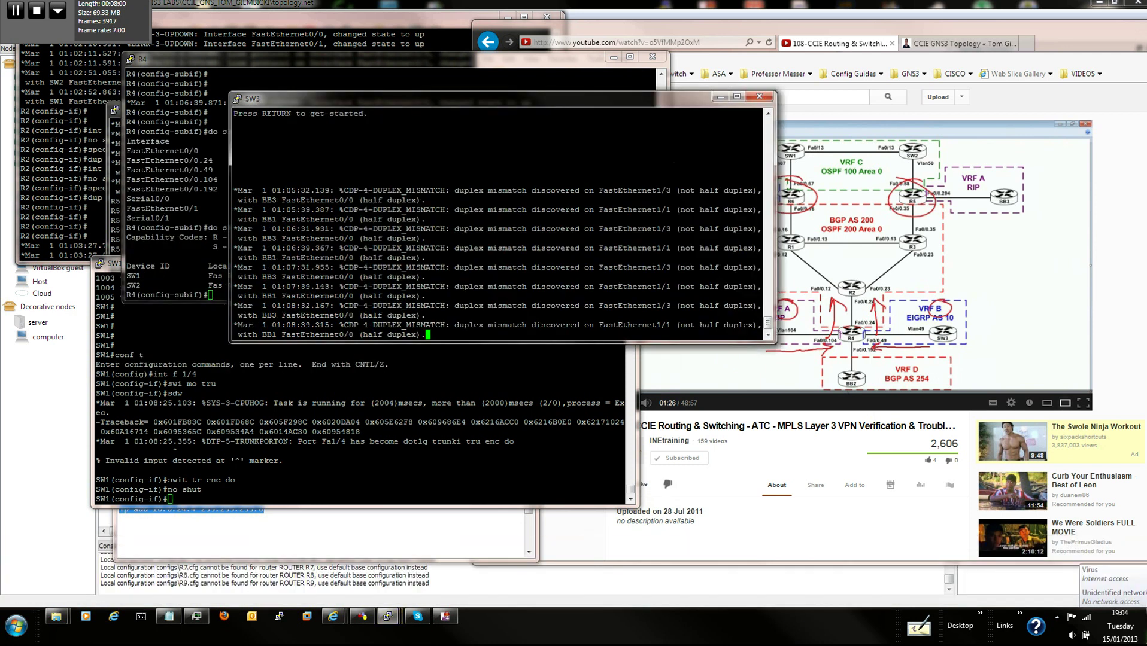
pyautogui.moveTo(539, 99); pyautogui.dragTo(778, 35)
pyautogui.click(418, 180)
pyautogui.write('do ping')
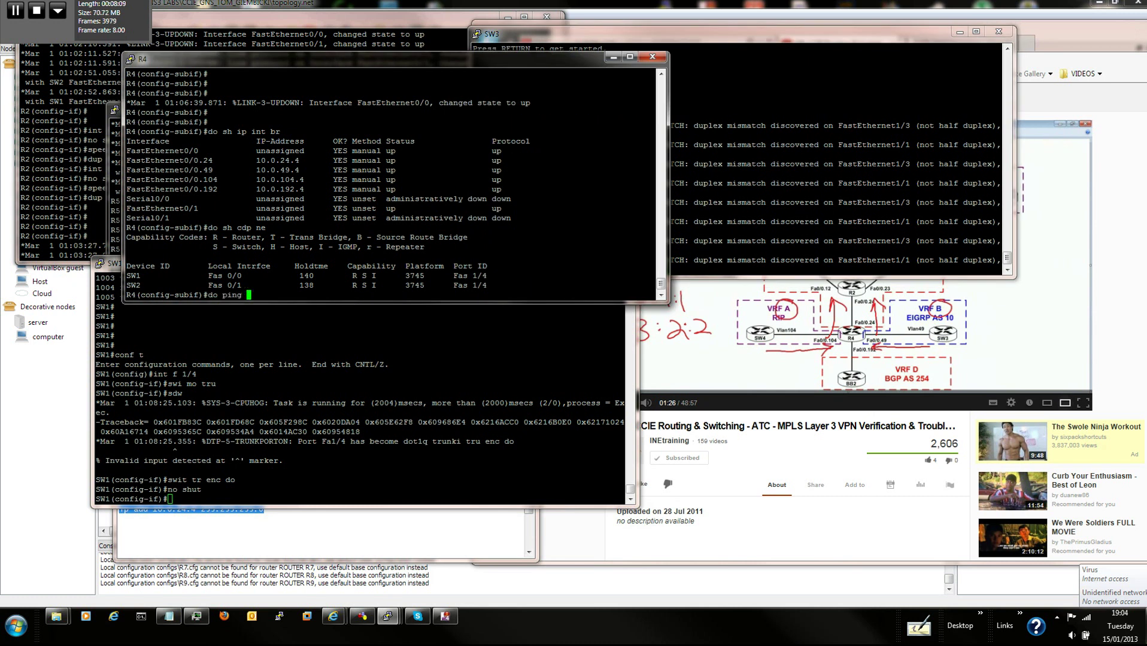
pyautogui.moveTo(778, 34); pyautogui.dragTo(862, 62)
pyautogui.click(473, 132)
pyautogui.doubleClick(277, 170)
pyautogui.rightClick(278, 171)
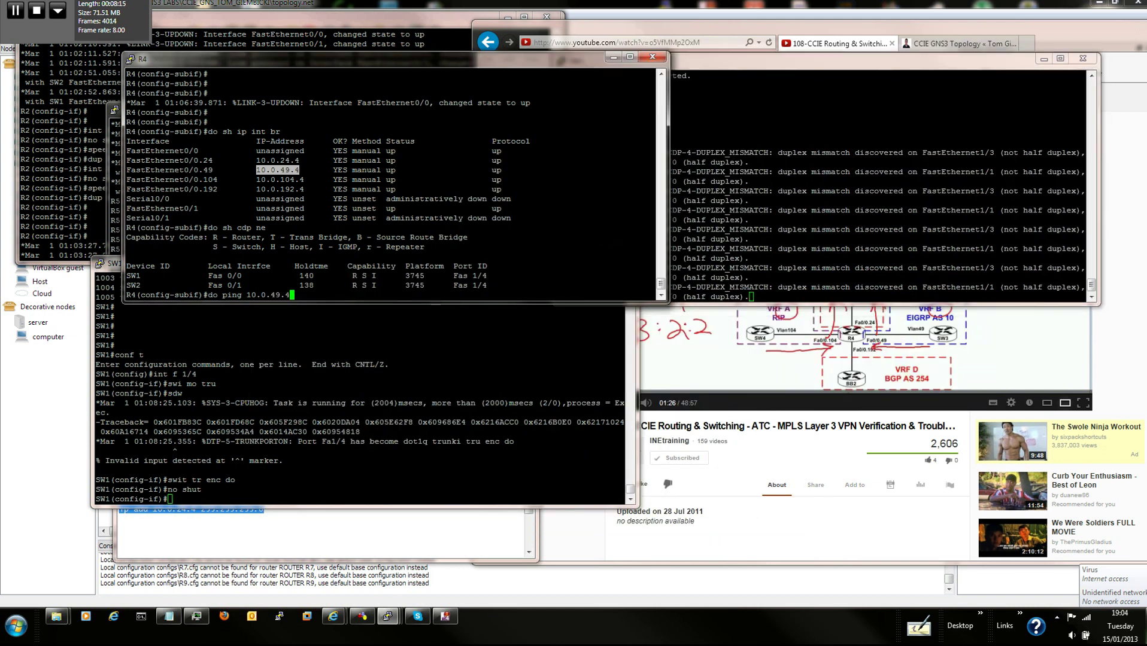
pyautogui.press('BackSpace')
pyautogui.write('9 re 100')
pyautogui.press('Return')
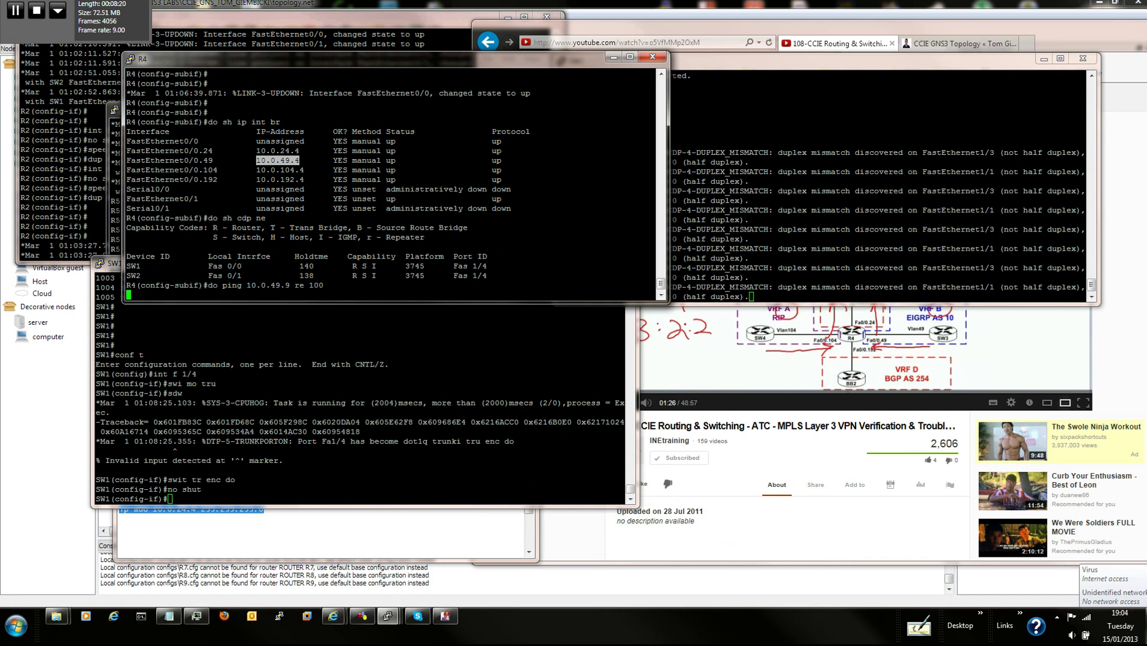
# On SW3, enter enable and configuration mode and create interface VLAN 49.
pyautogui.click(826, 186)
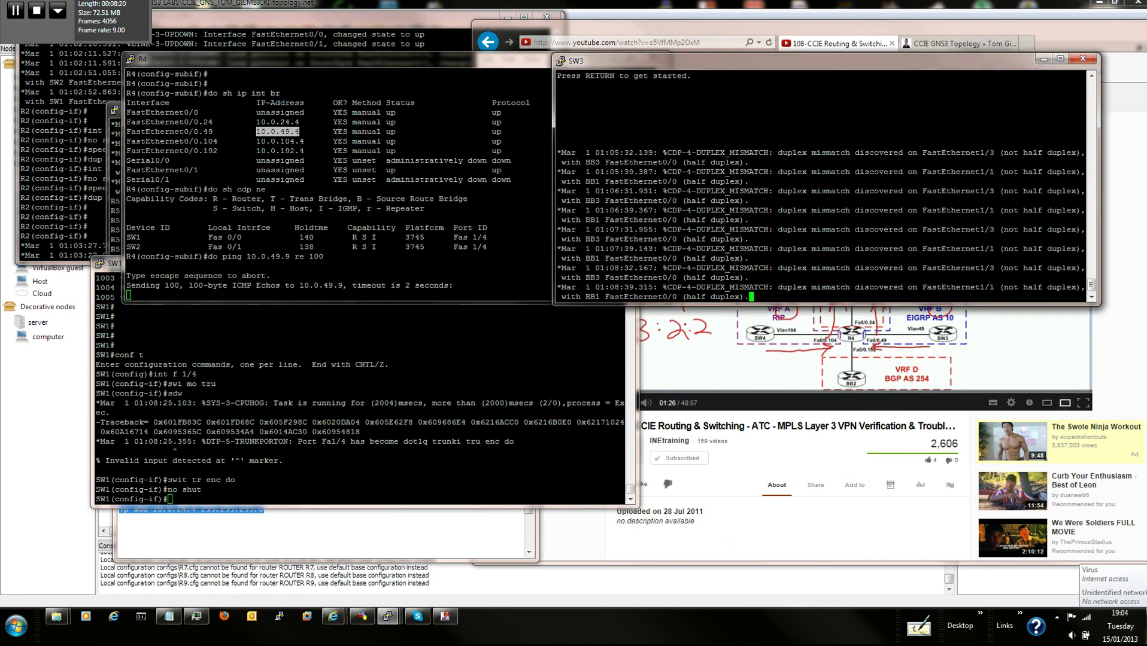
pyautogui.press('Return')
pyautogui.press('Return')
pyautogui.press('Return')
pyautogui.press('Return')
pyautogui.press('Return')
pyautogui.write('en')
pyautogui.press('Return')
pyautogui.write('conf')
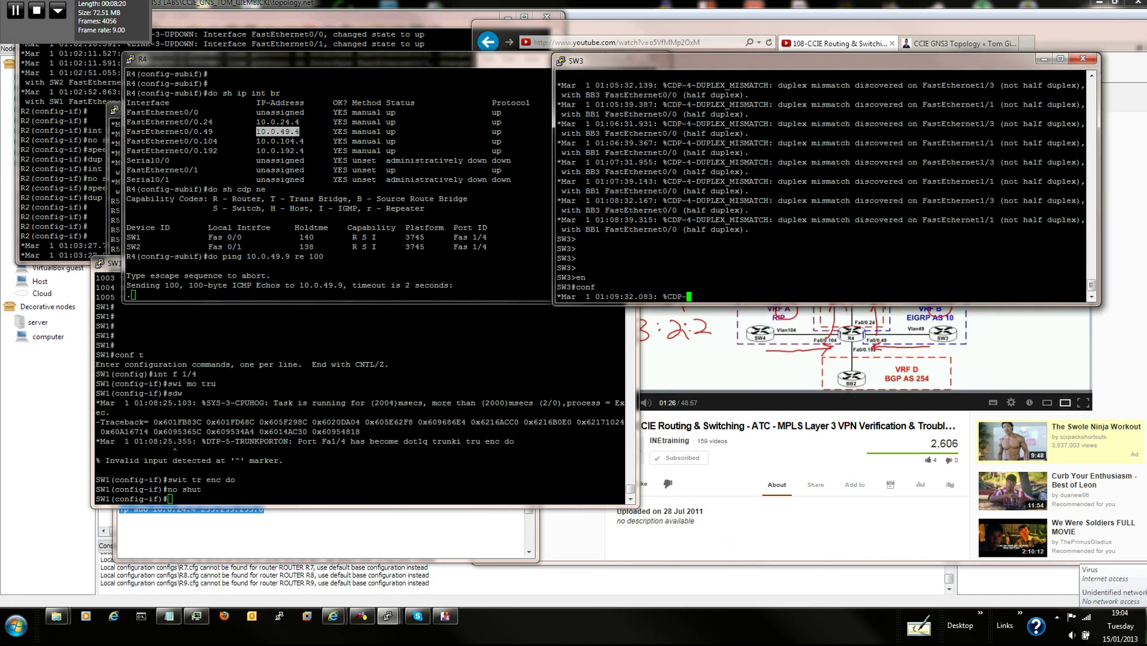
pyautogui.write('t')
pyautogui.press('Return')
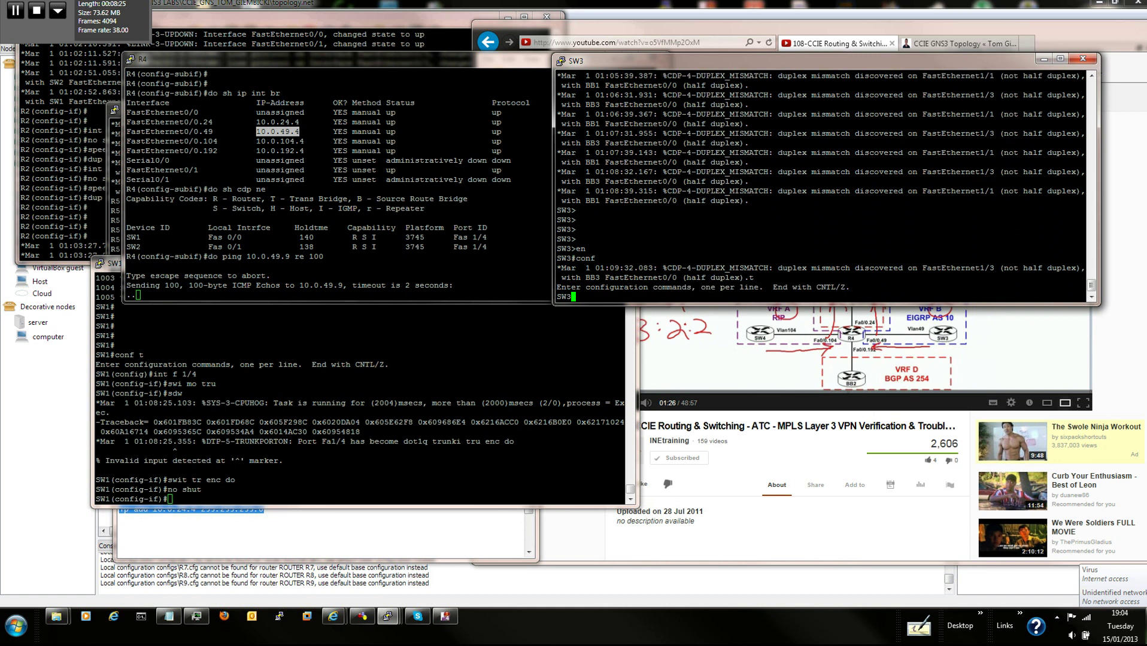
pyautogui.write('int vl 49')
pyautogui.press('Return')
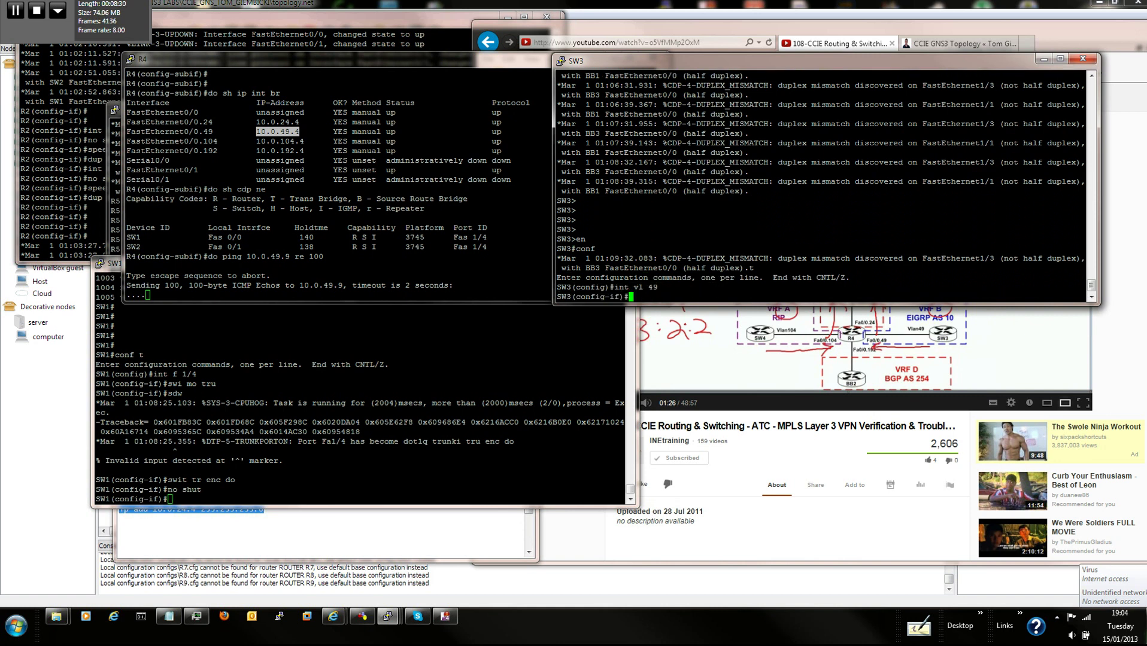
# Address VLAN 49 as 10.0.49.49 255.255.255.0 and enable it with 'no shut'.
pyautogui.write('ip add 10.0.49.4')
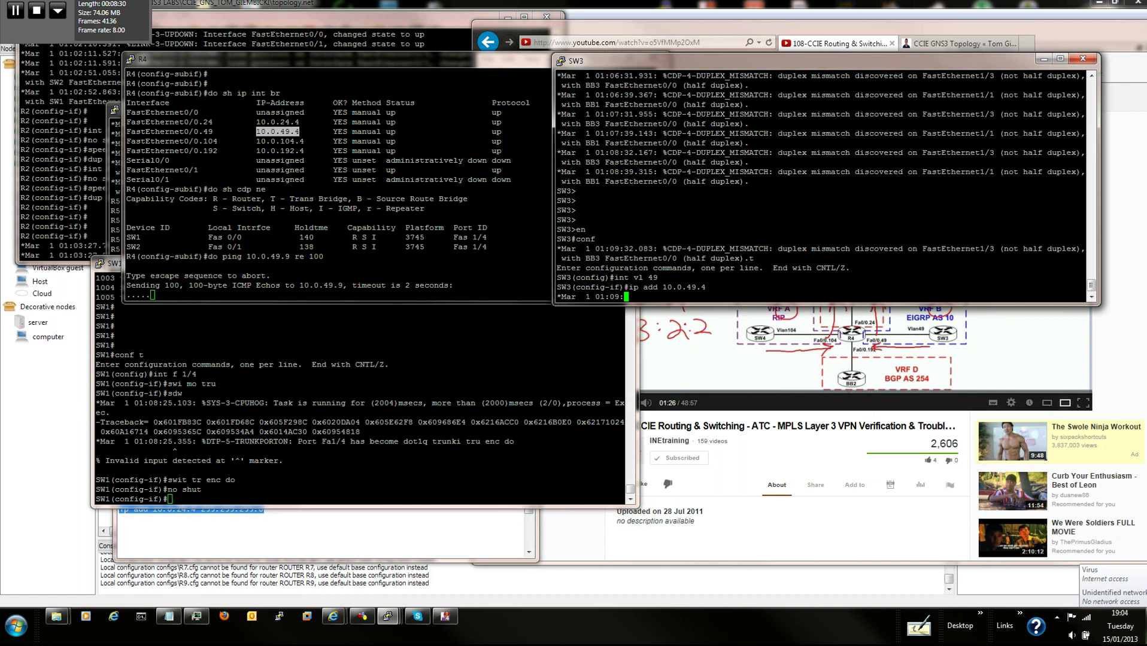
pyautogui.write('9 255.255.')
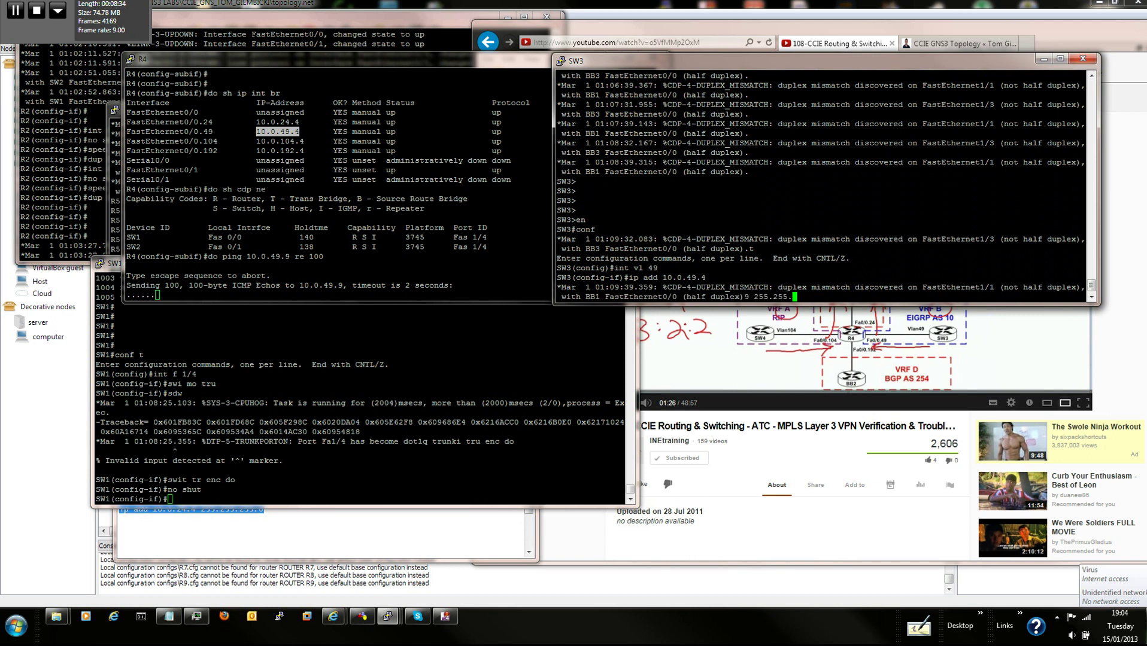
pyautogui.write('255.0')
pyautogui.press('Return')
pyautogui.write('nfig-if)#n')
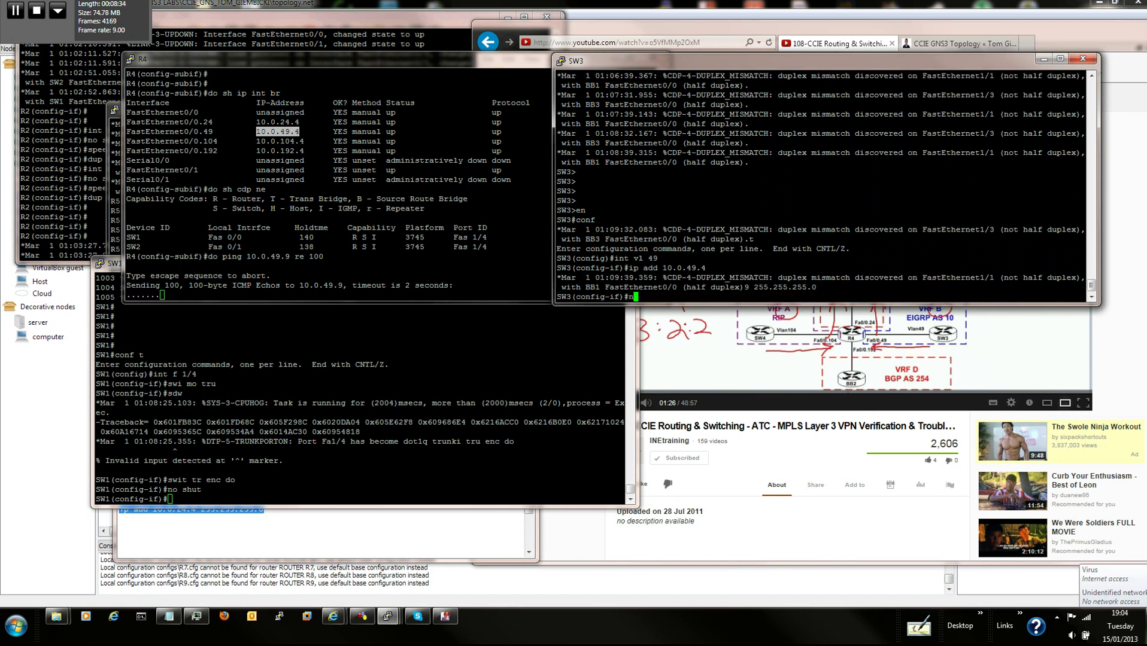
pyautogui.write('os hut')
pyautogui.press('Return')
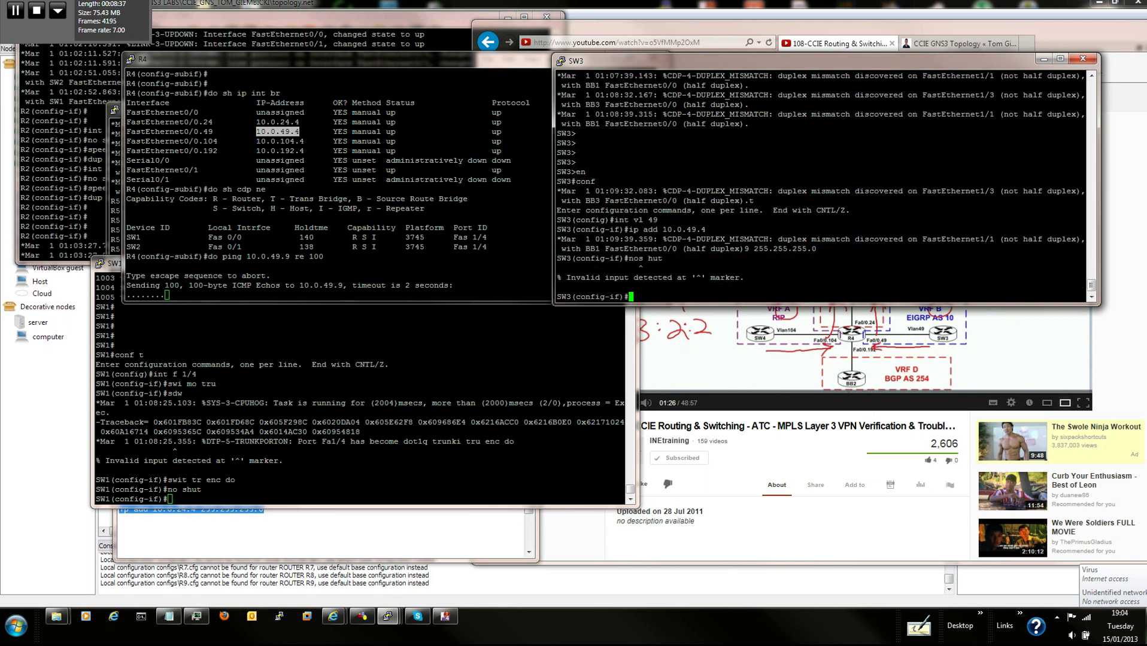
pyautogui.write('no shut')
pyautogui.press('Return')
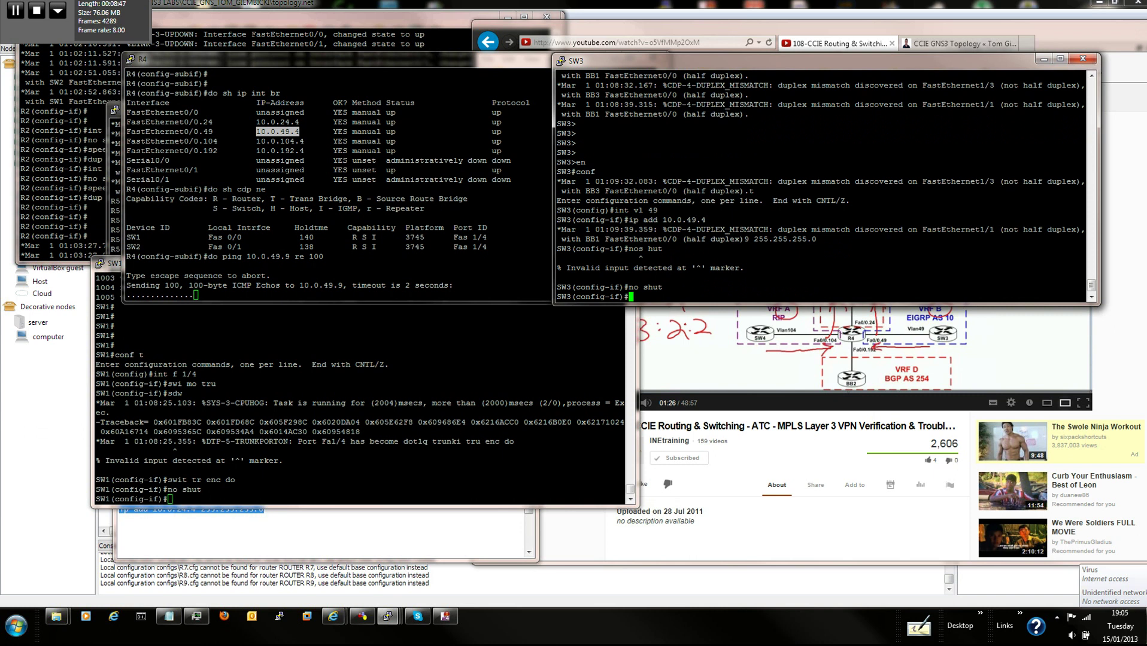
pyautogui.moveTo(388, 617)
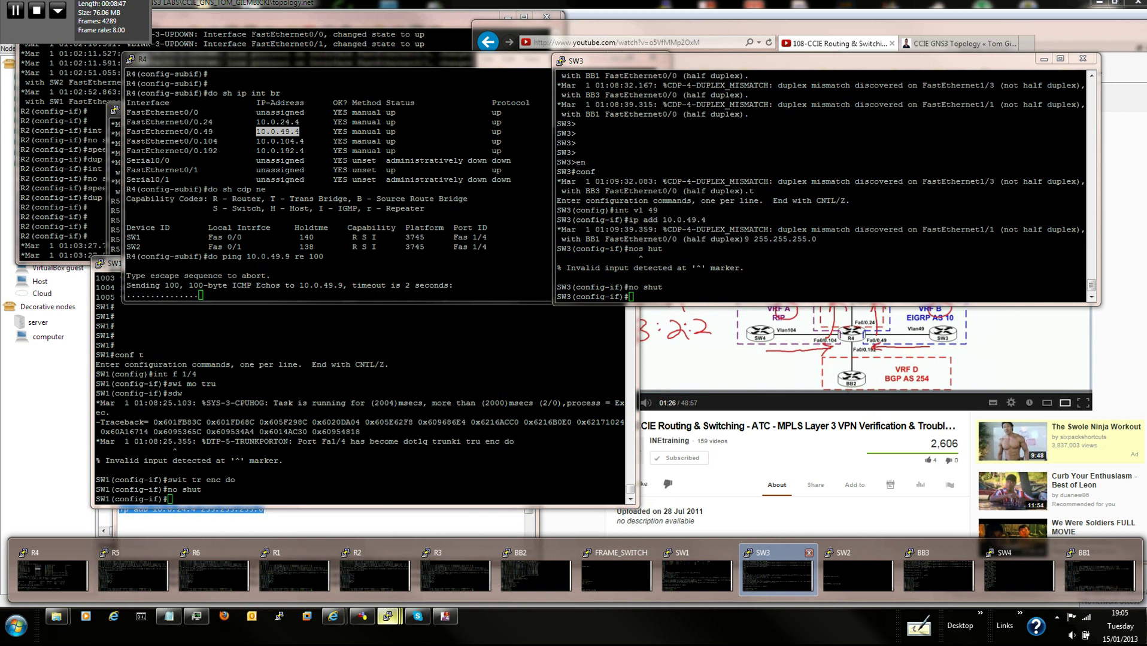
# On BB1, set FastEthernet0/0 to 'spee 100' and 'dup full', then minimise its console.
pyautogui.click(1099, 574)
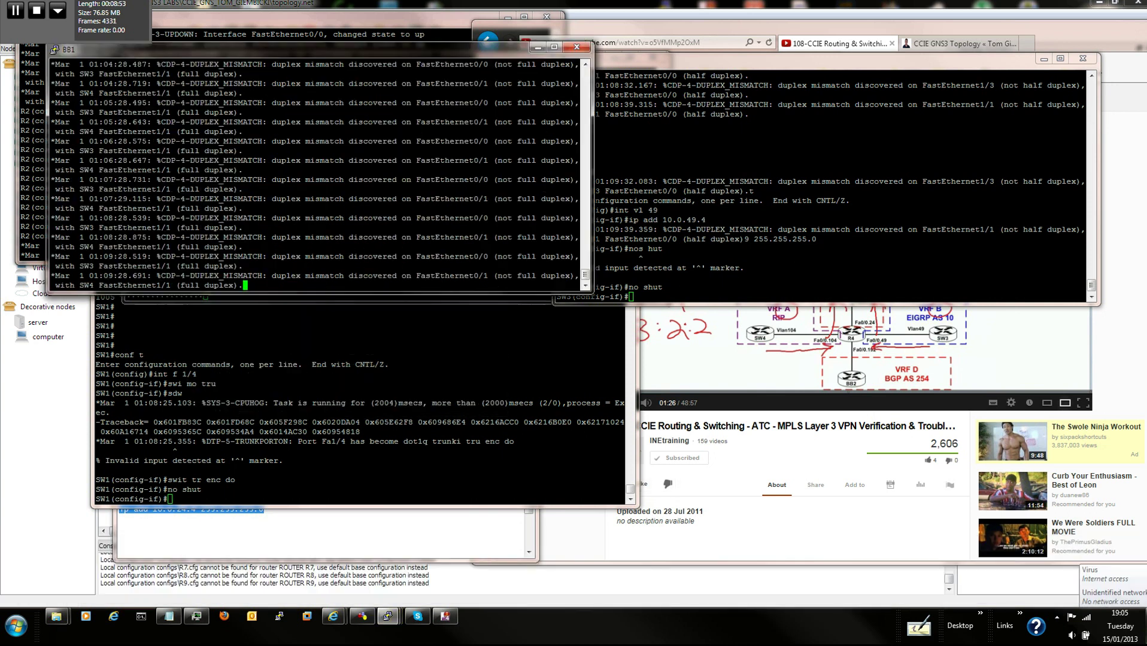
pyautogui.press('Return')
pyautogui.press('Return')
pyautogui.press('Return')
pyautogui.press('Return')
pyautogui.write('int f 0/0')
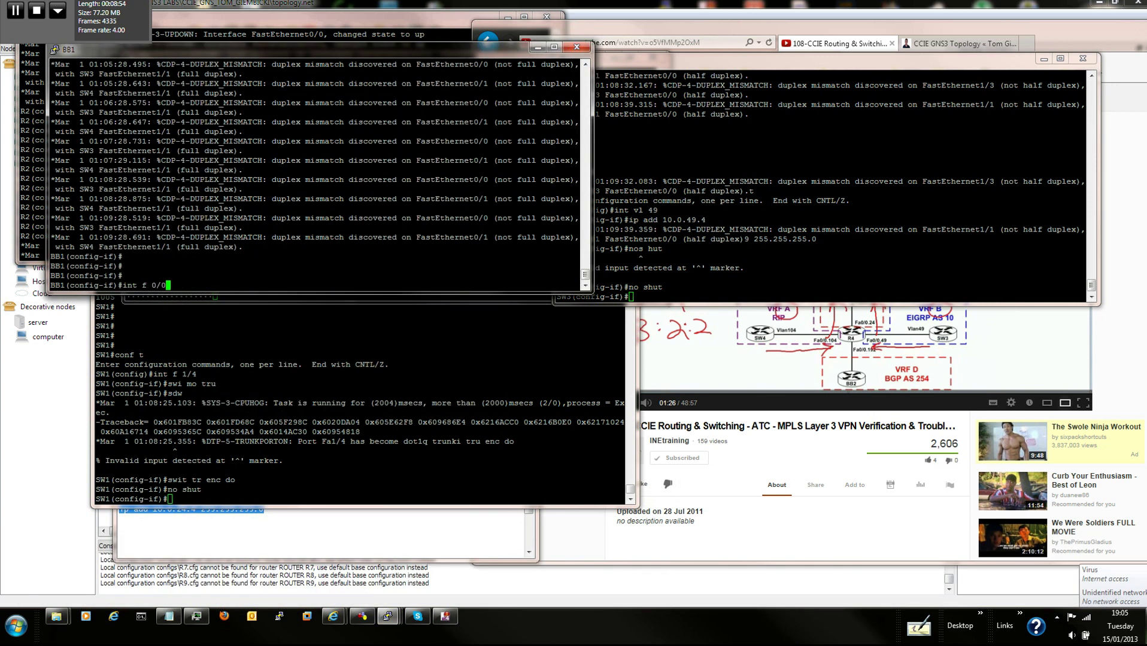
pyautogui.press('Return')
pyautogui.write('spee 100')
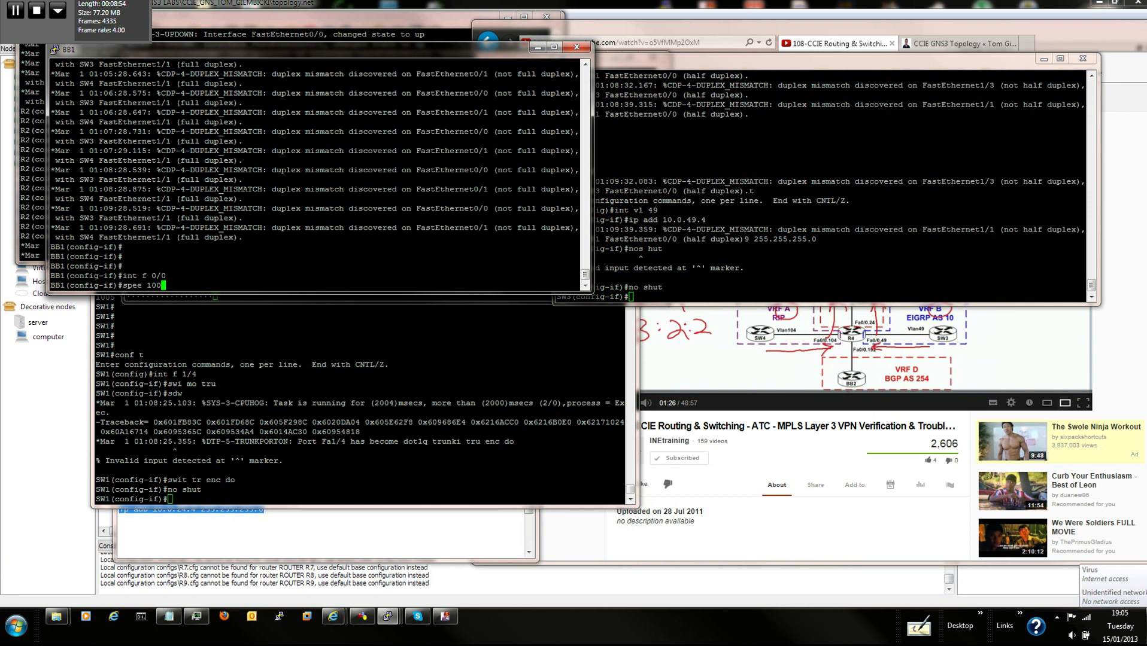
pyautogui.press('Return')
pyautogui.write('dup full')
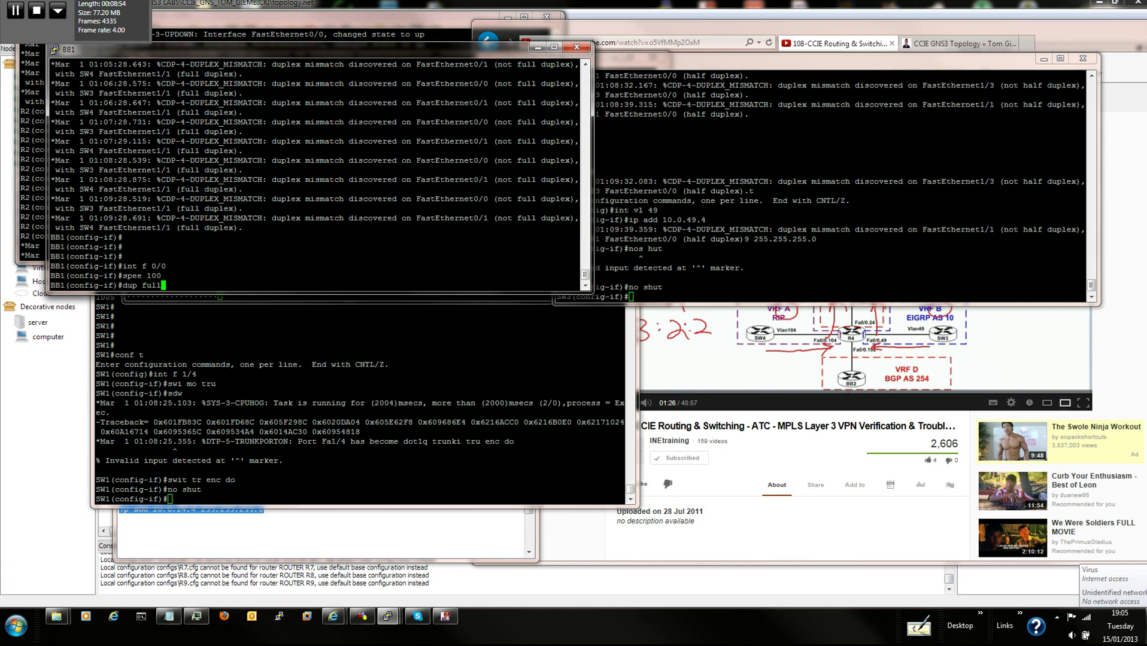
pyautogui.press('Return')
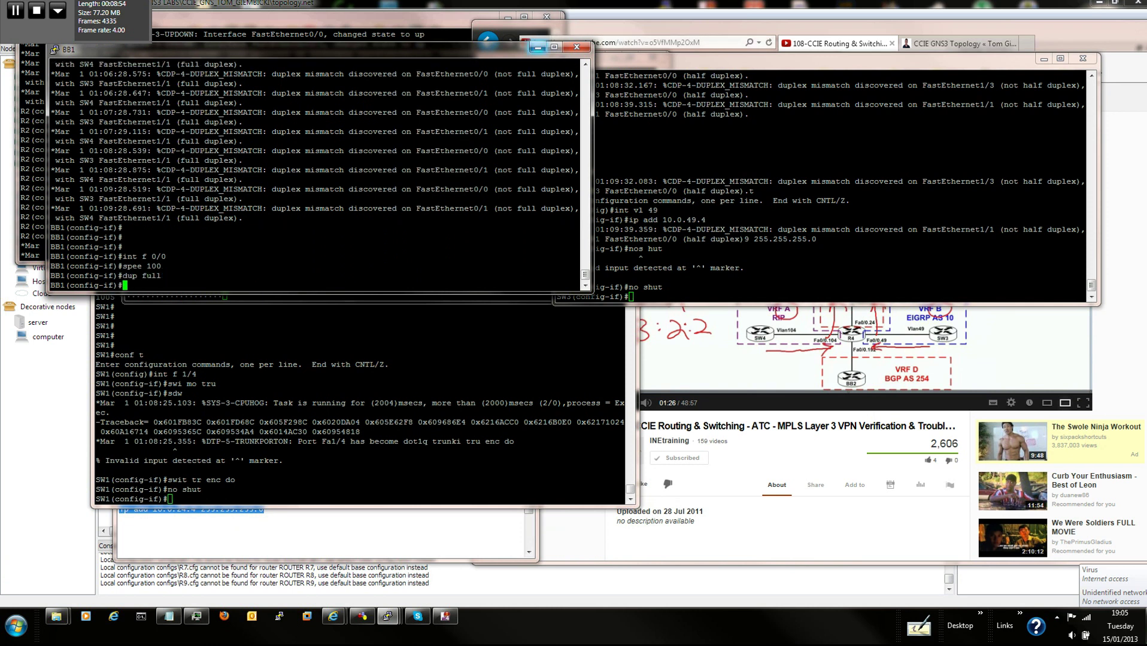
pyautogui.click(537, 48)
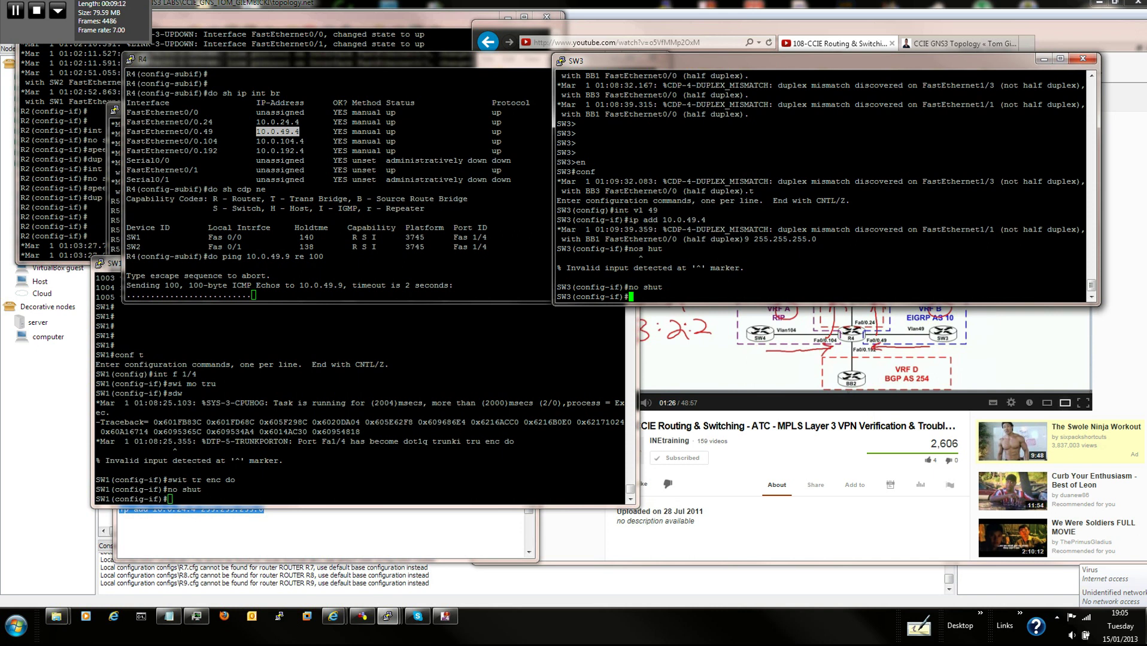
# Run 'do sh int trunk' on SW3, which returns no trunk ports.
pyautogui.write('do sh int trunk')
pyautogui.press('Return')
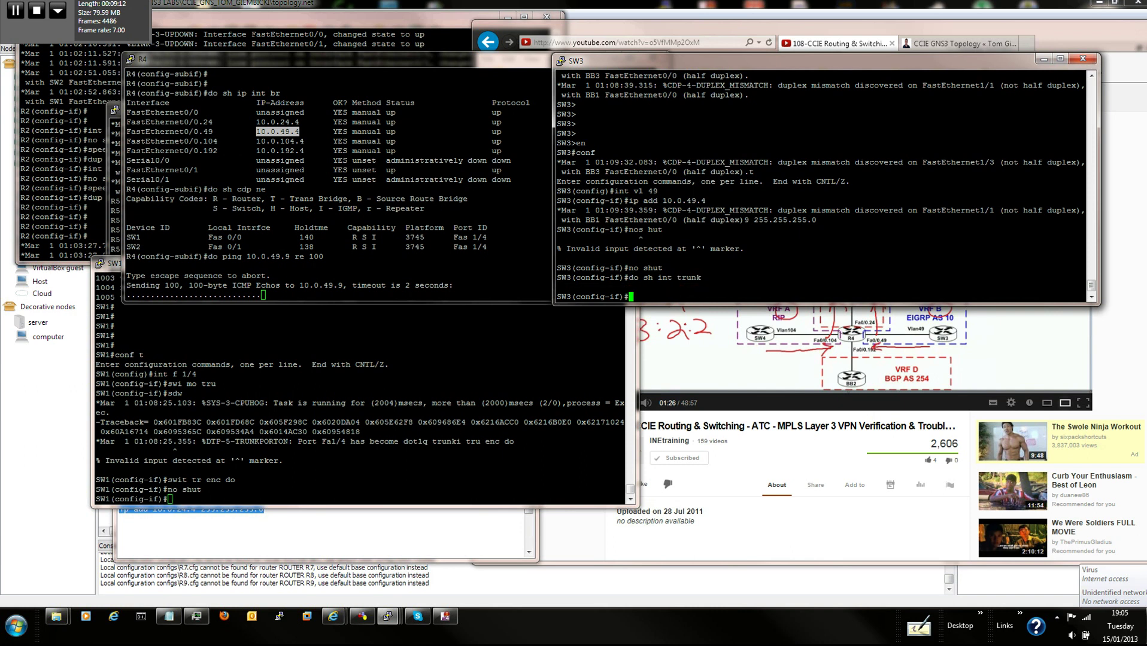